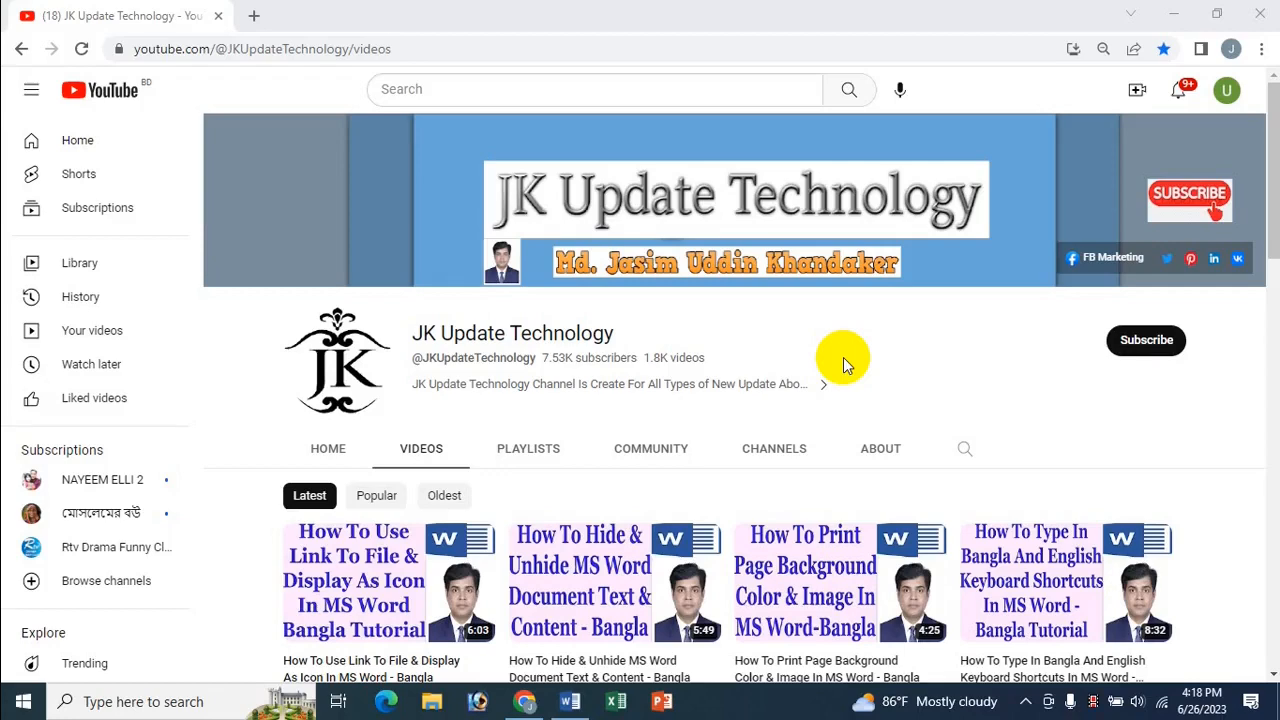
Step: Switch to Word and insert a 5-column, 10-row table with headers Sl No, Name, Joining Date, Designation and Department
click(570, 701)
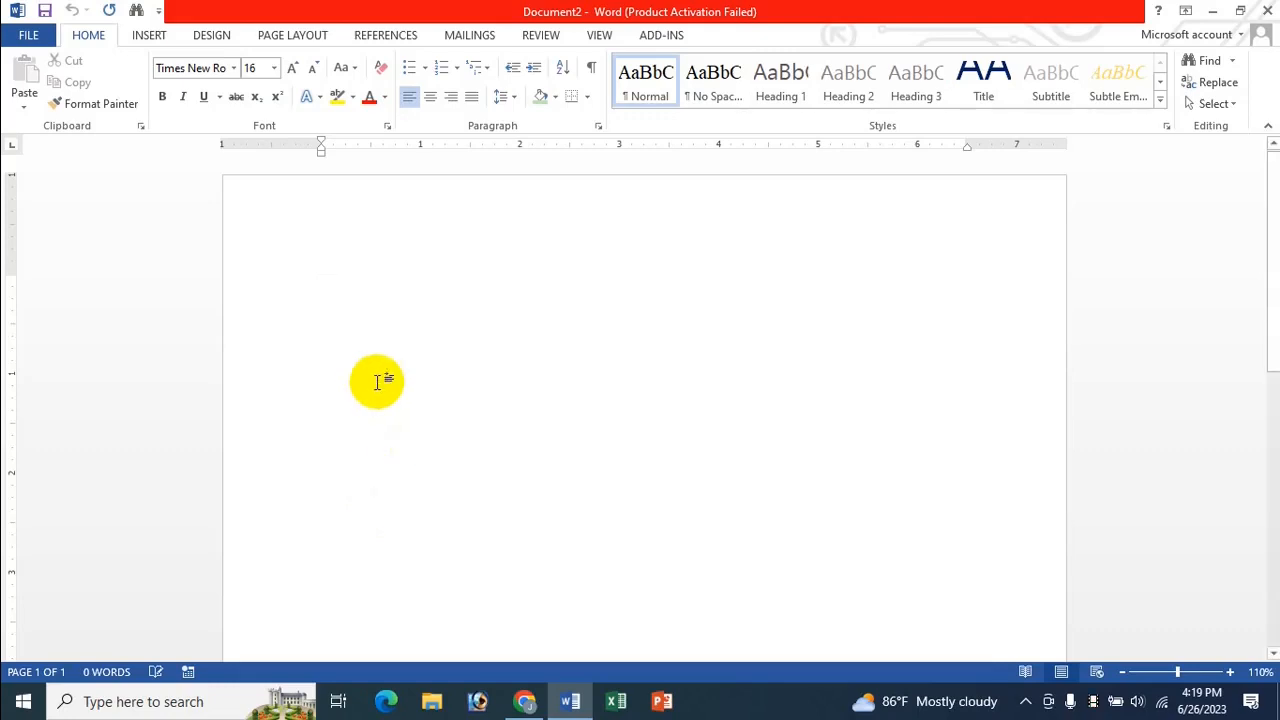
click(150, 36)
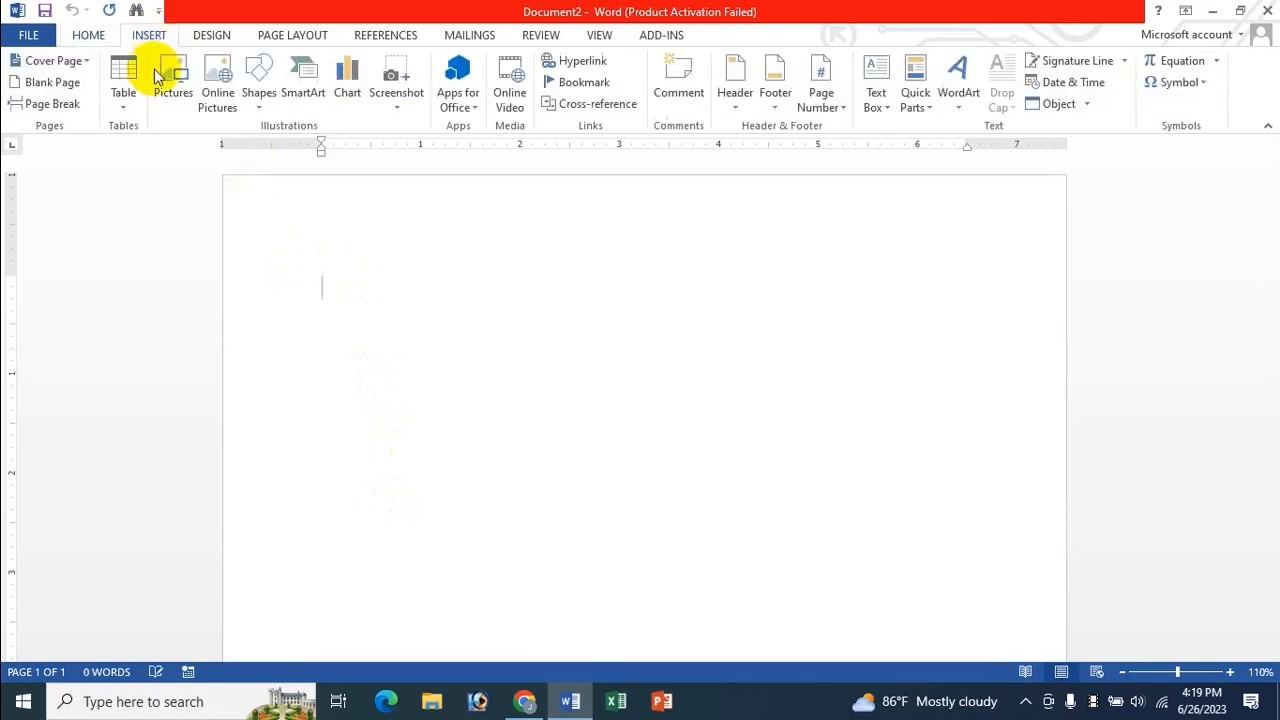
click(123, 95)
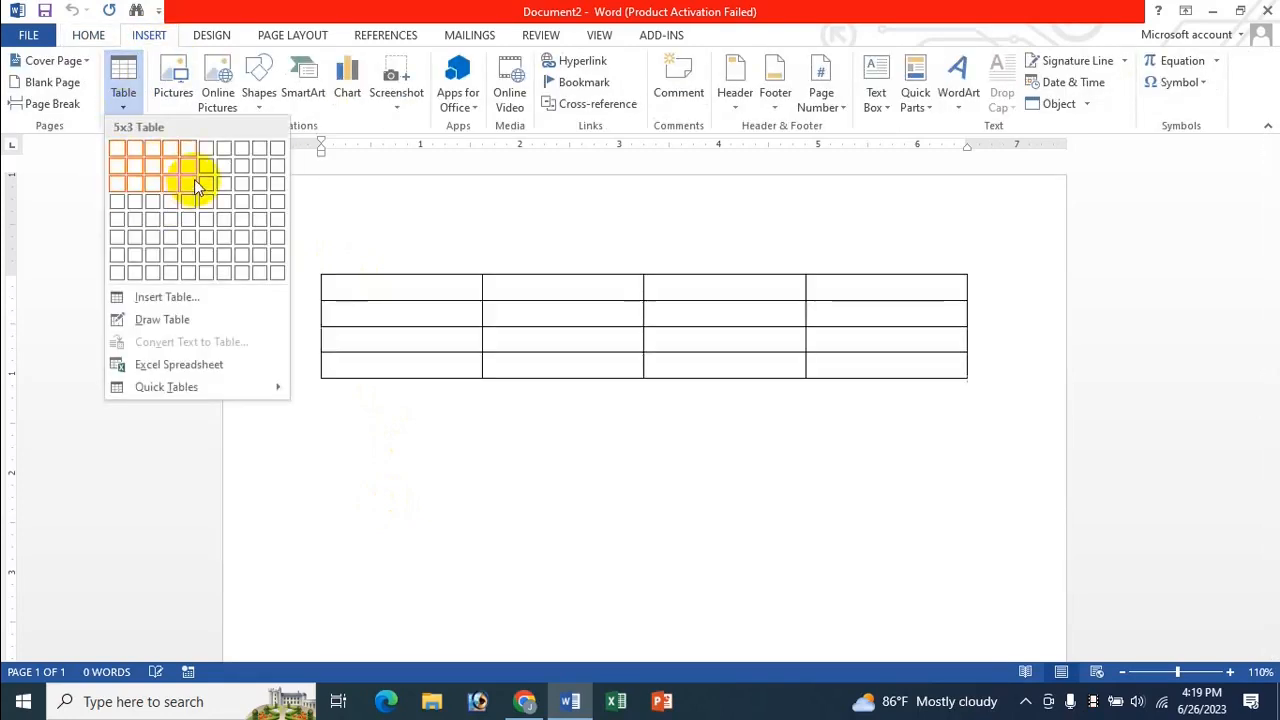
click(186, 298)
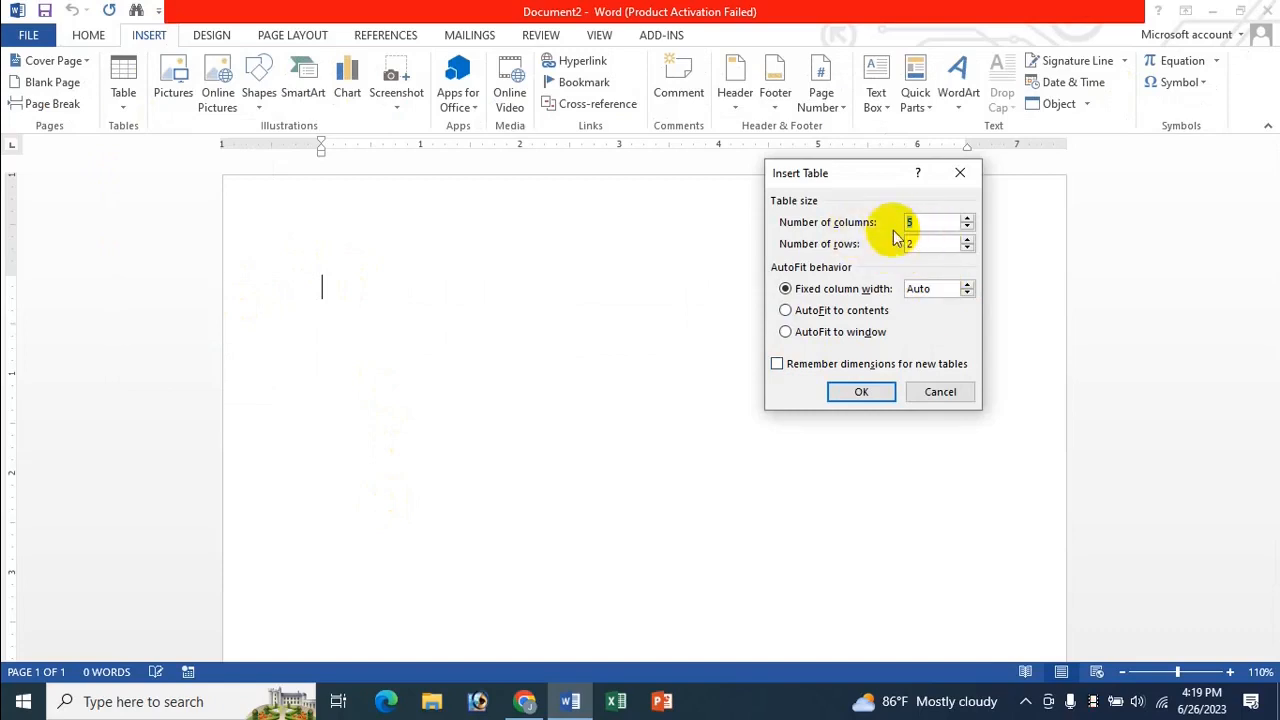
click(920, 243)
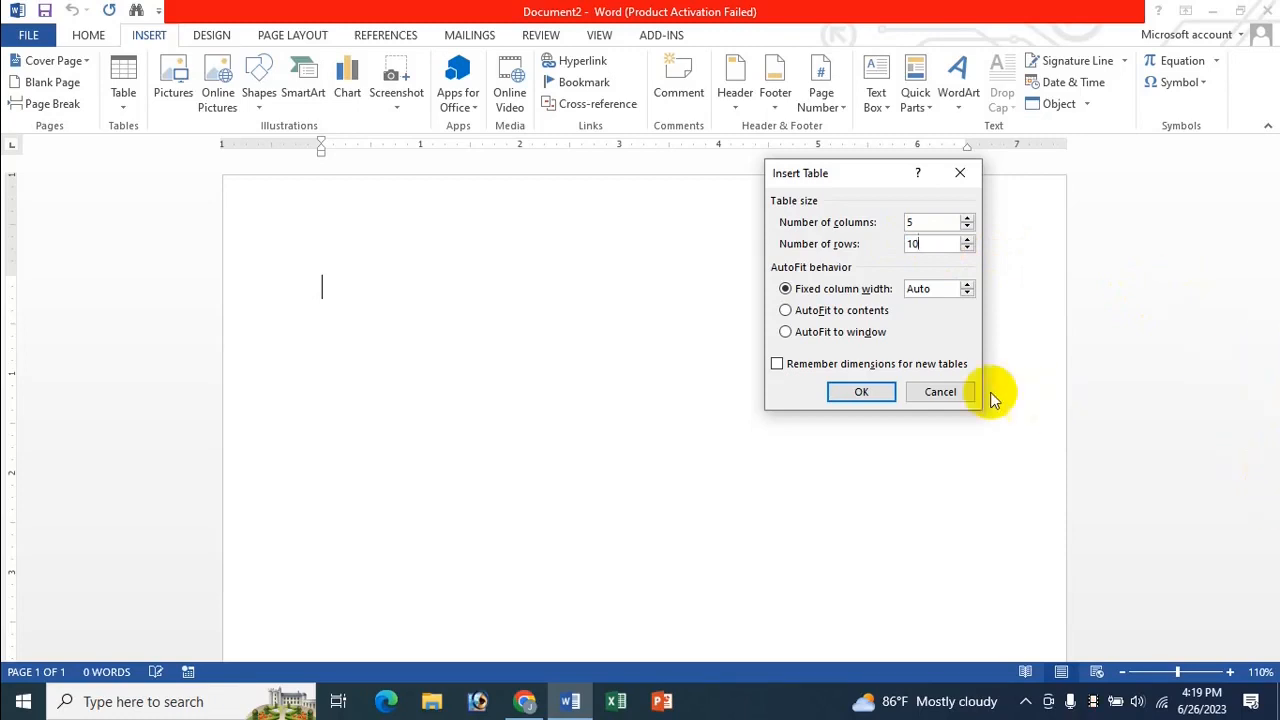
click(860, 391)
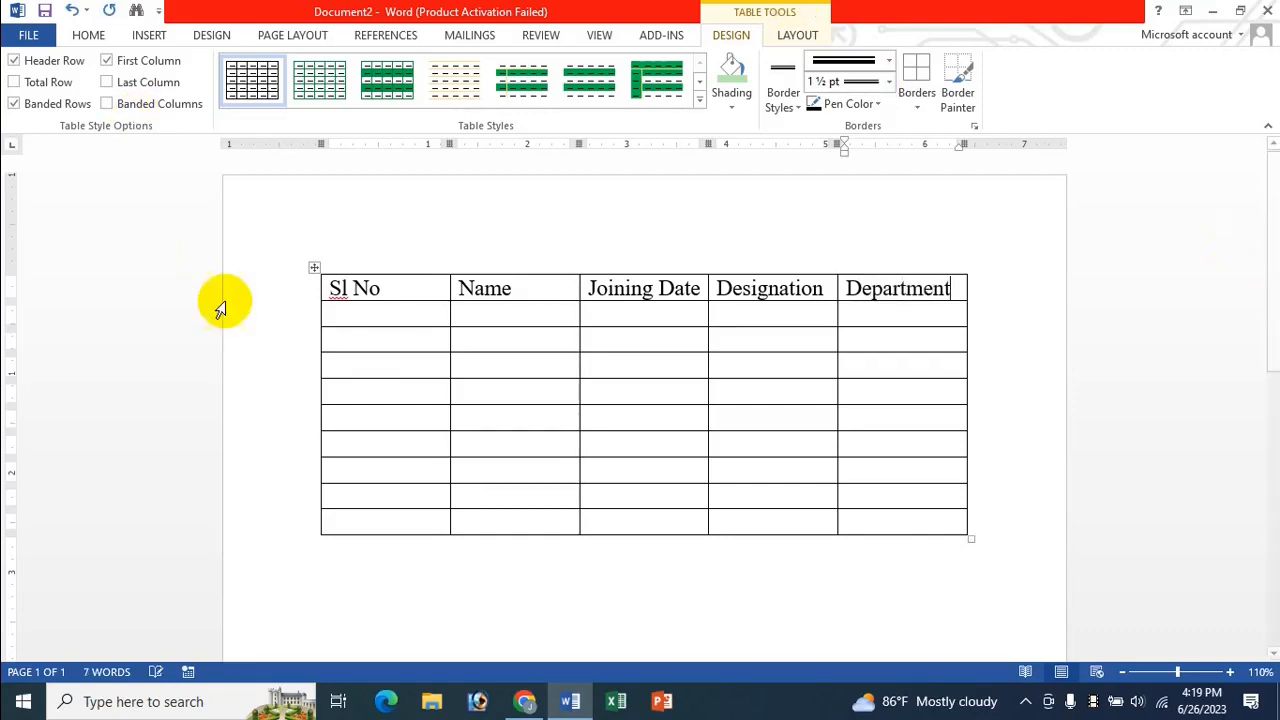
Step: Reduce the font size of the entire table to 12
click(397, 345)
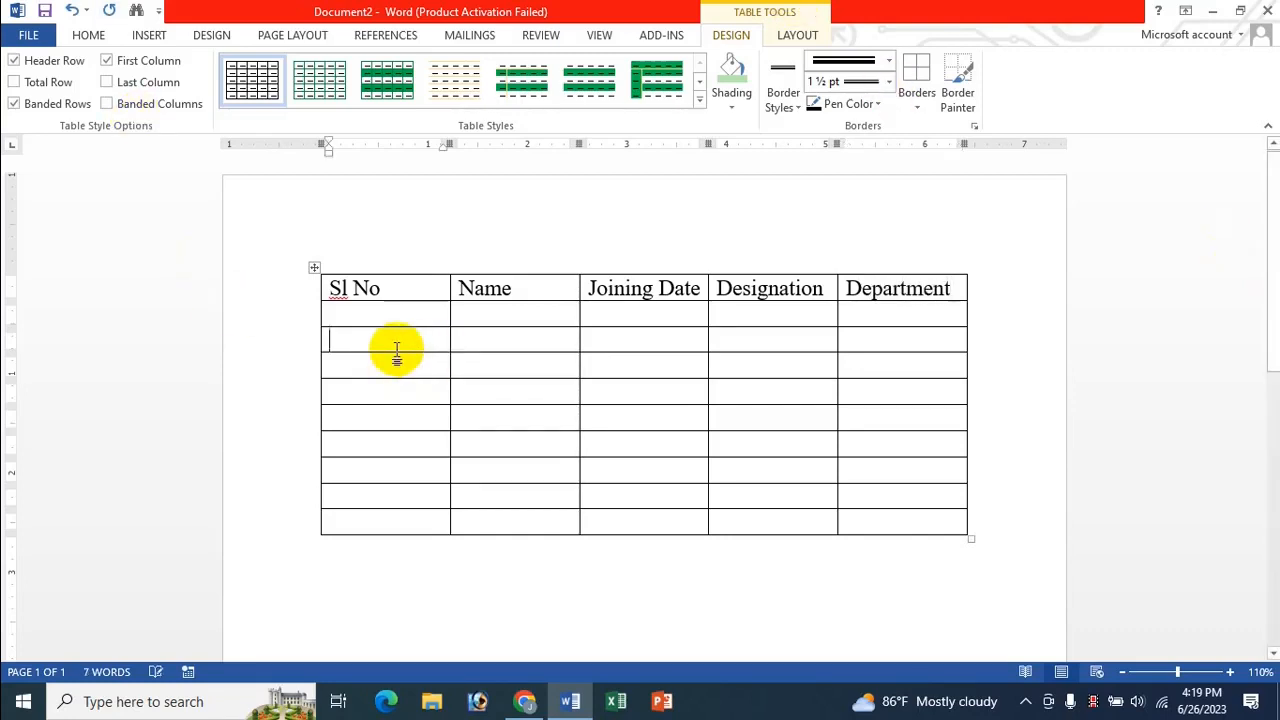
click(88, 36)
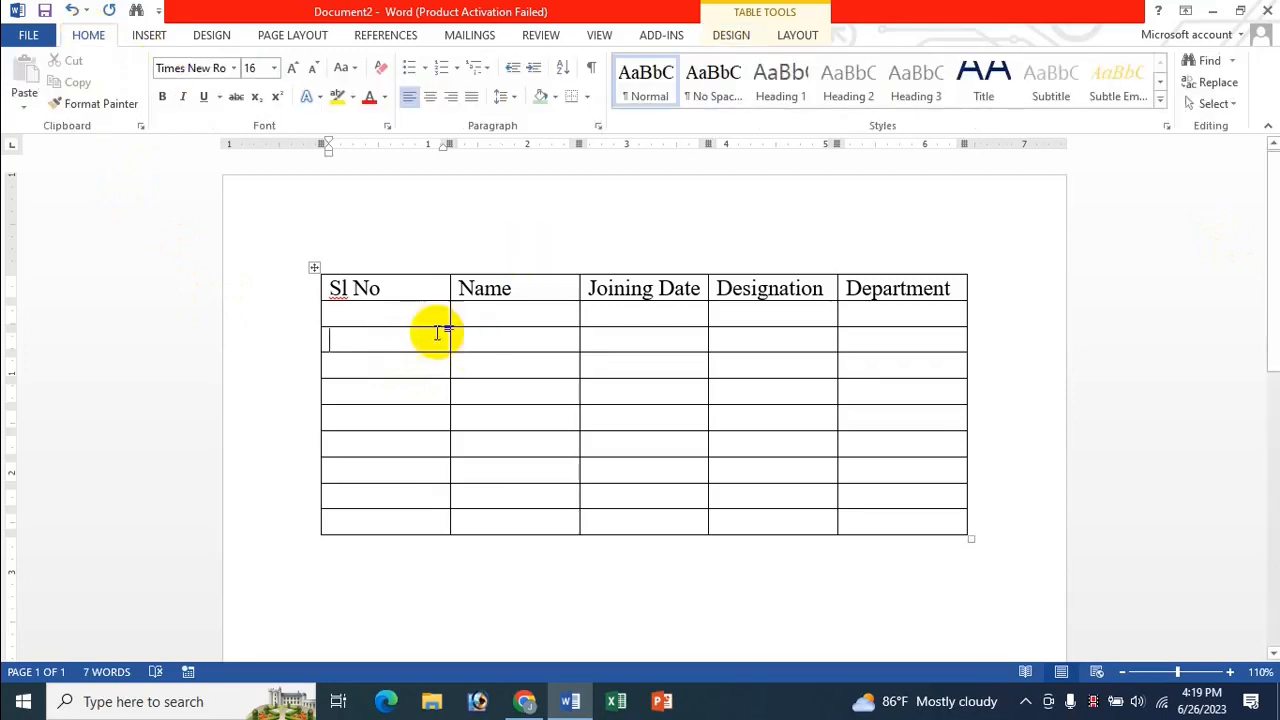
click(315, 268)
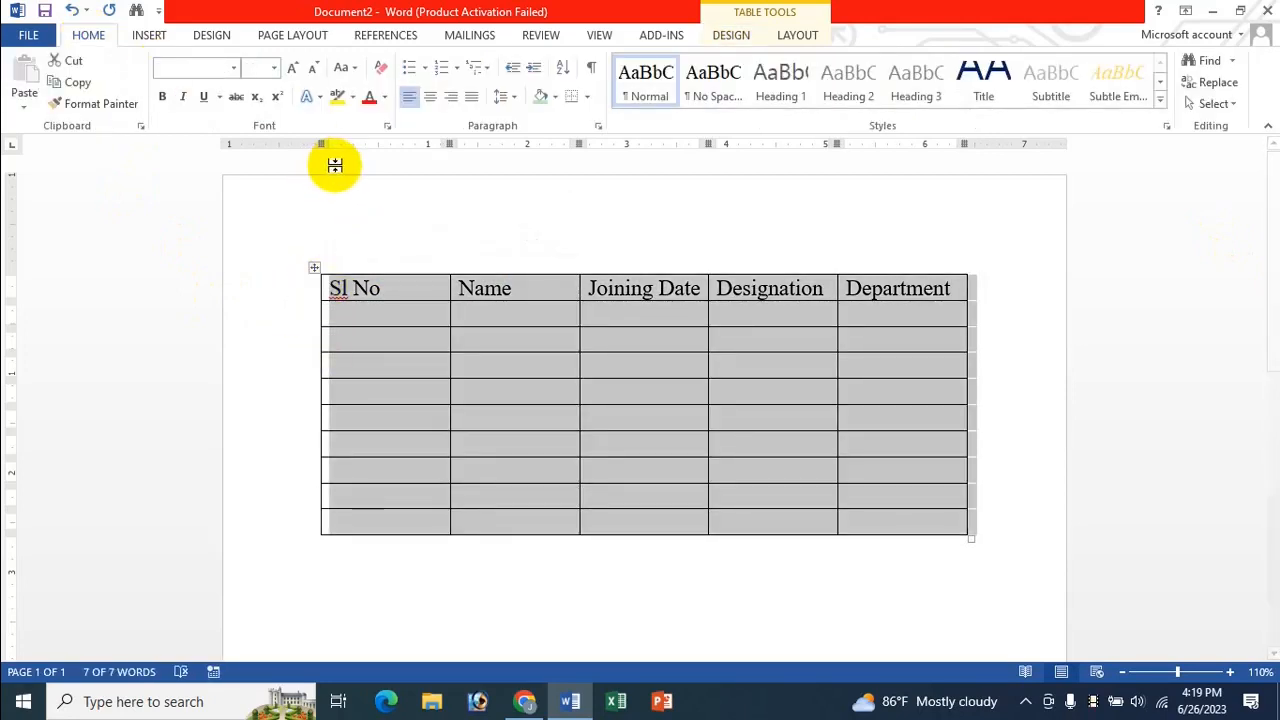
click(312, 72)
click(312, 72)
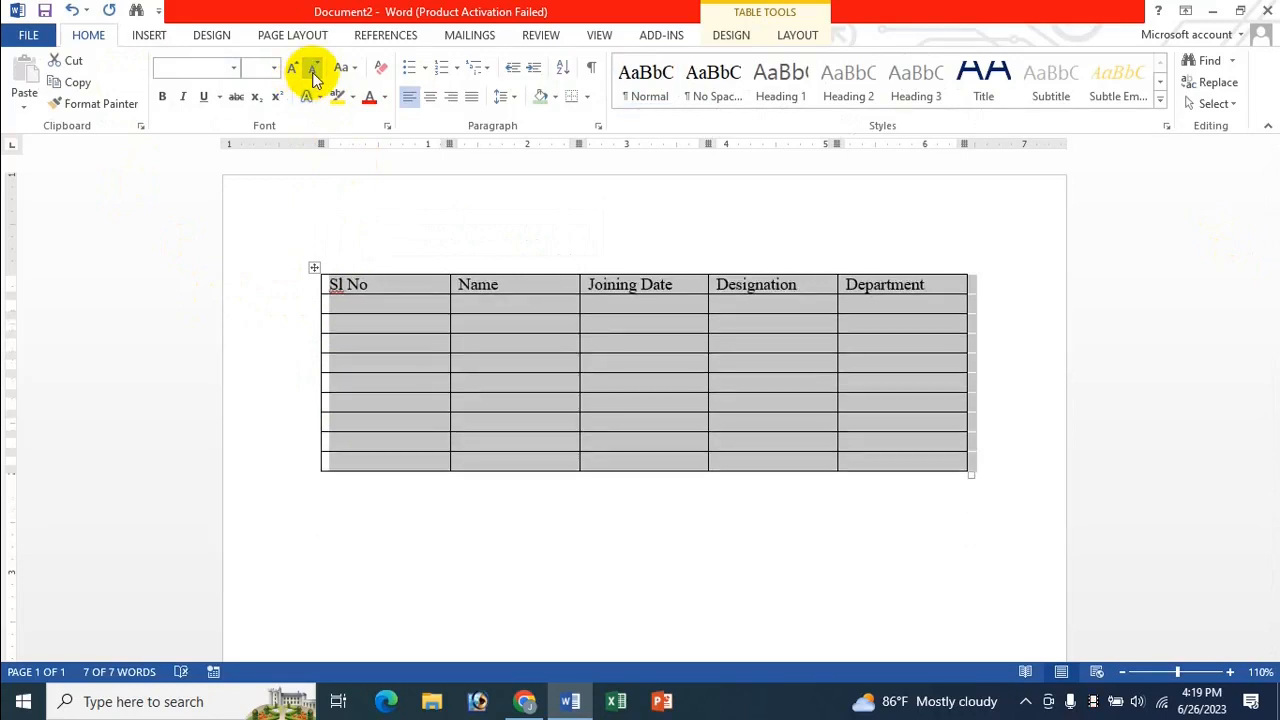
click(384, 287)
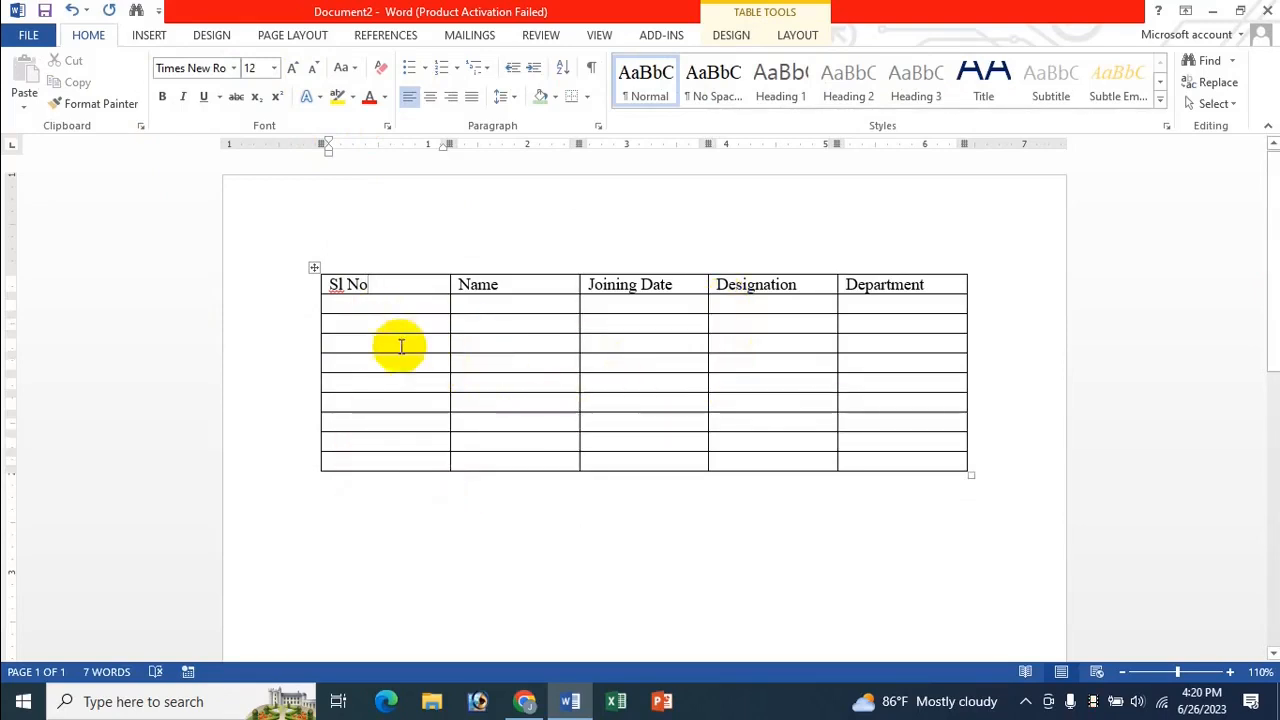
Step: Narrow the Sl No column to fit its header closely and shift the border between Name and Joining Date slightly towards Name
drag(449, 280, 397, 285)
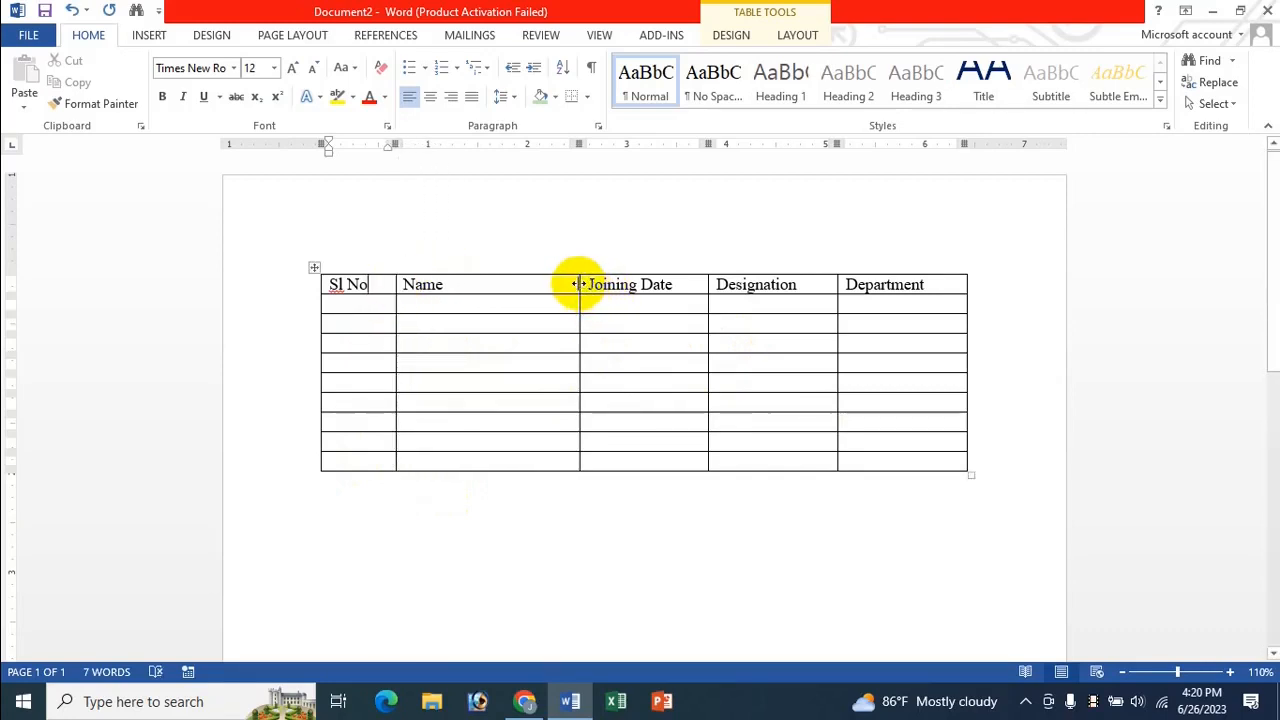
drag(574, 284, 569, 285)
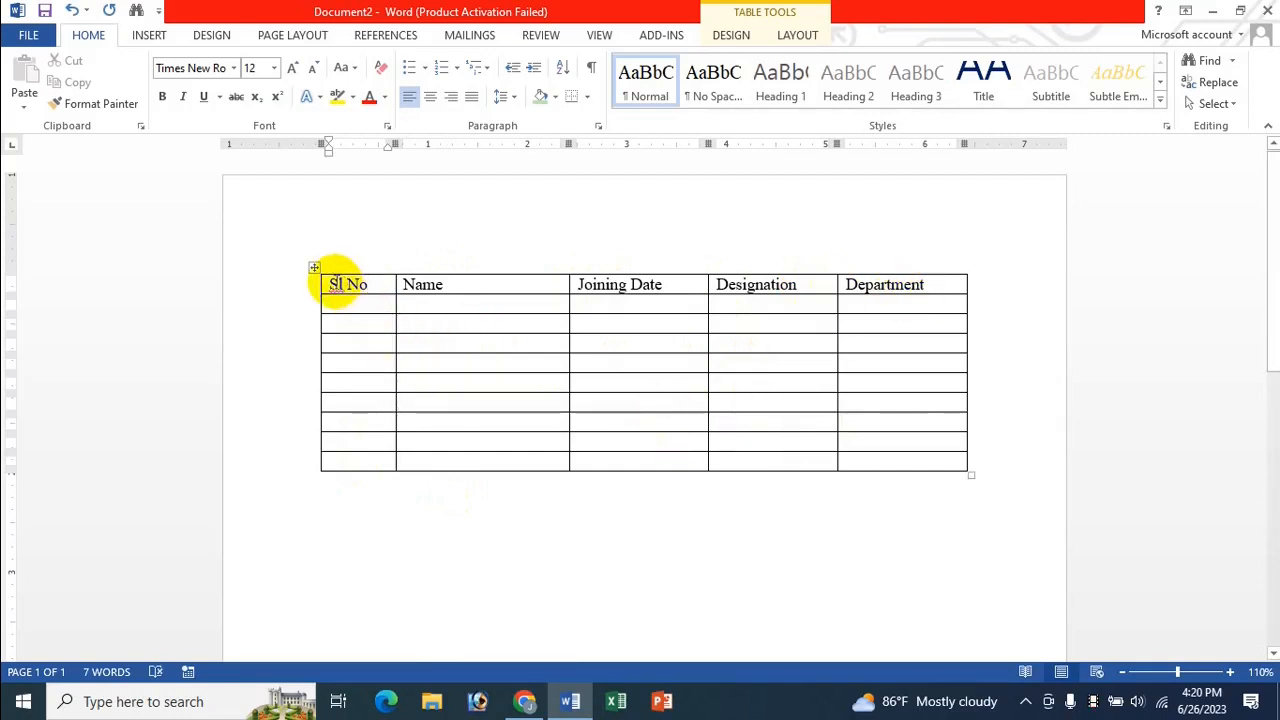
drag(333, 283, 869, 457)
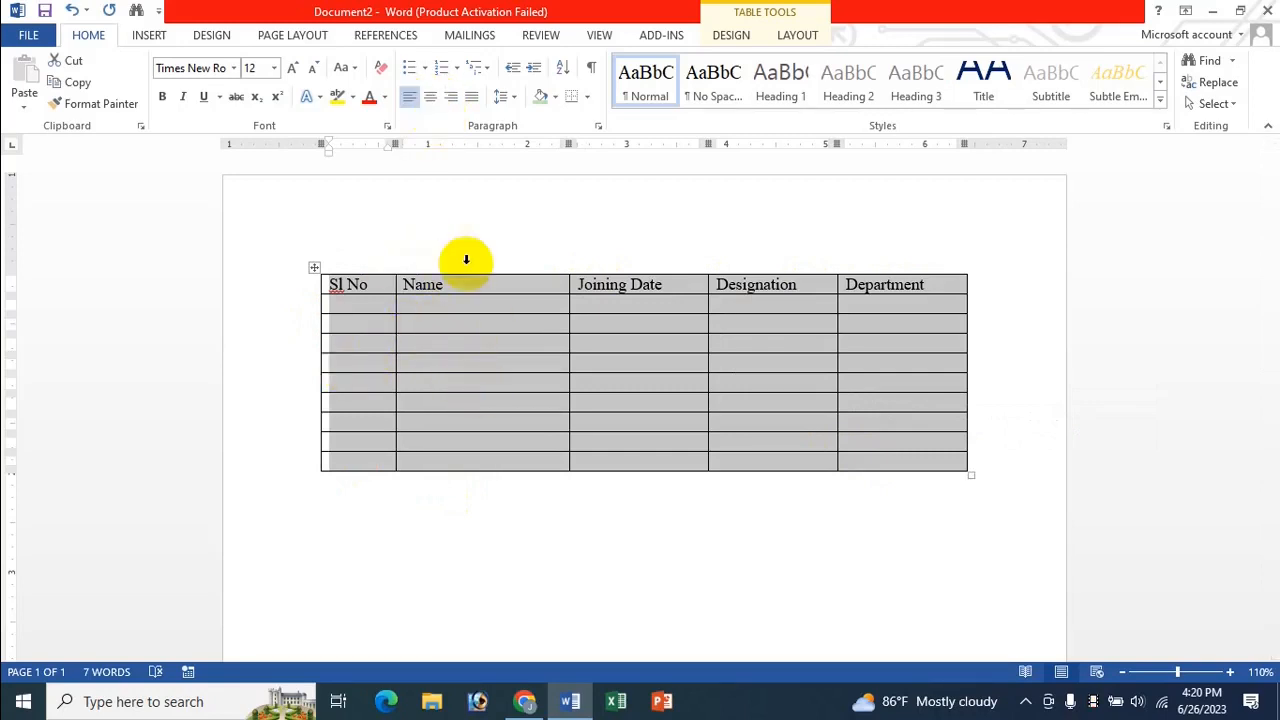
click(340, 285)
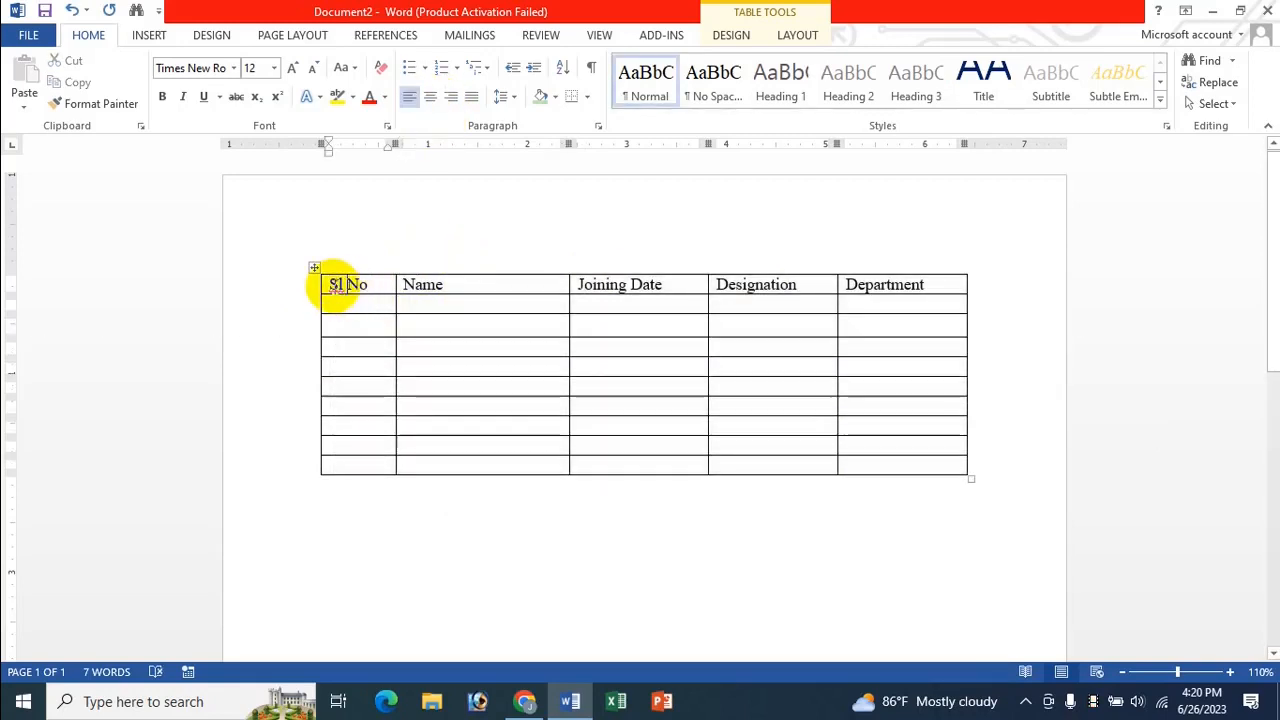
Step: Centre the header row text and make it bold
drag(330, 287, 857, 283)
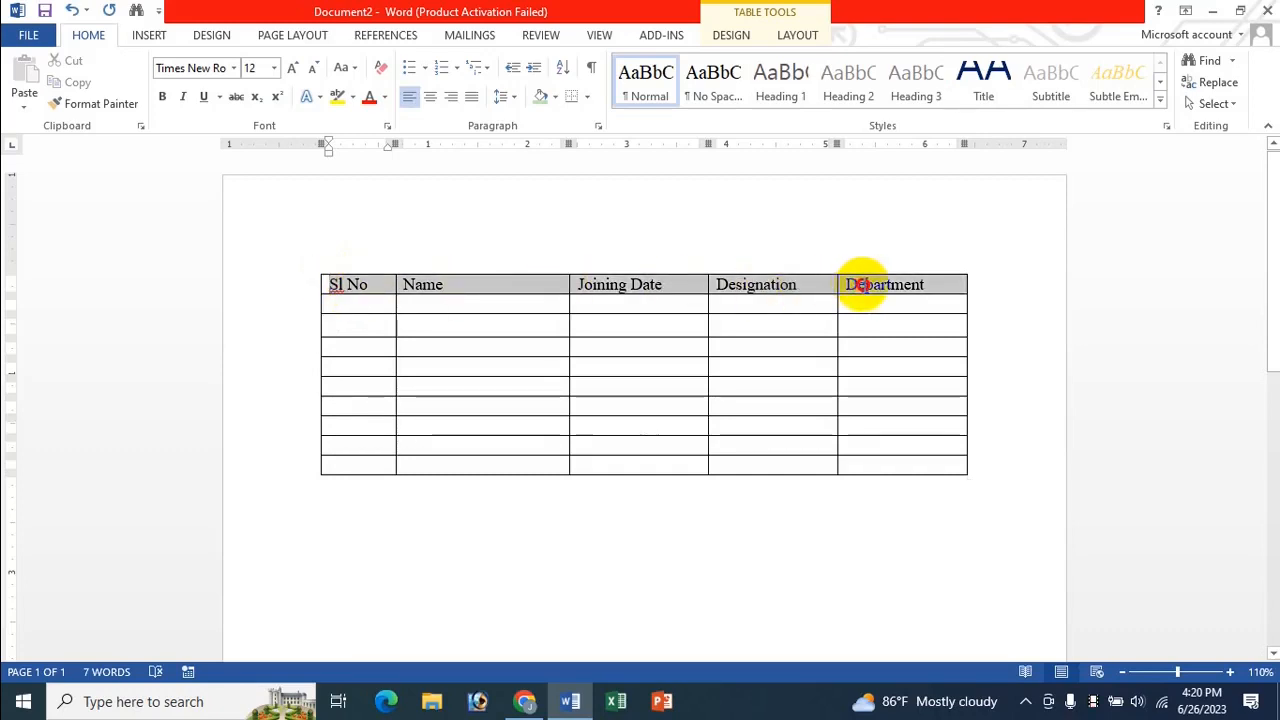
click(430, 97)
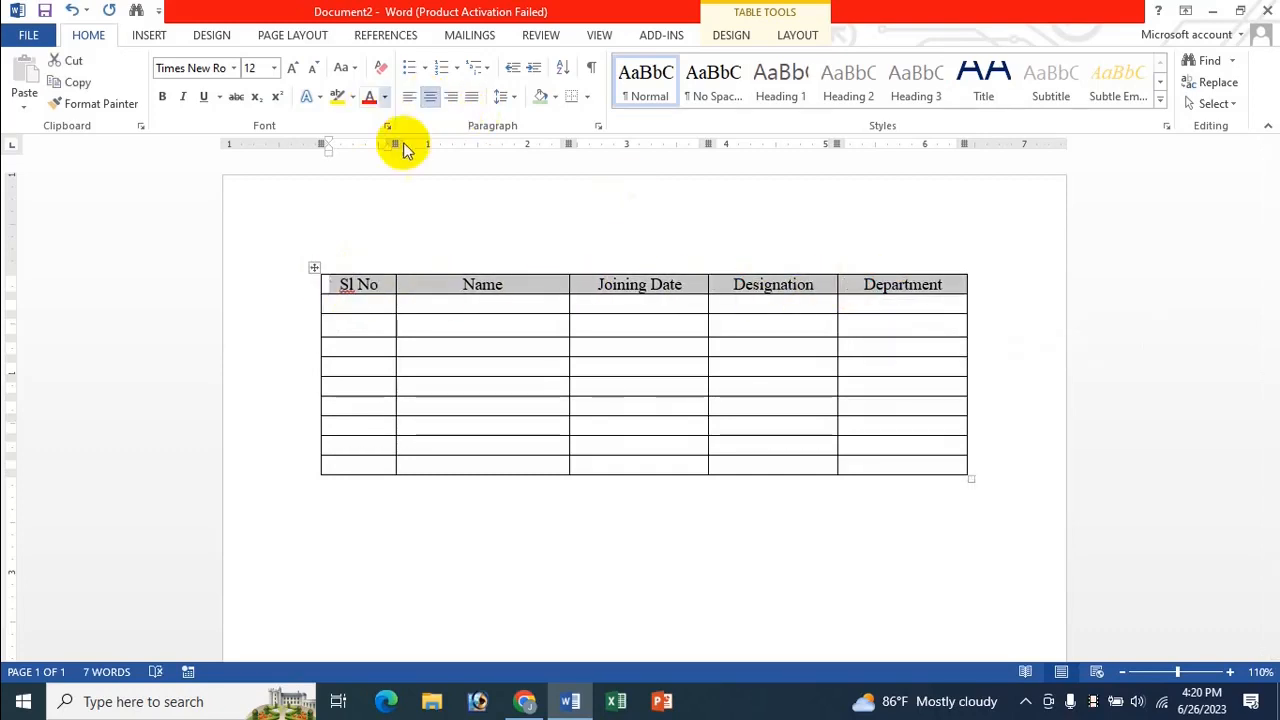
click(163, 96)
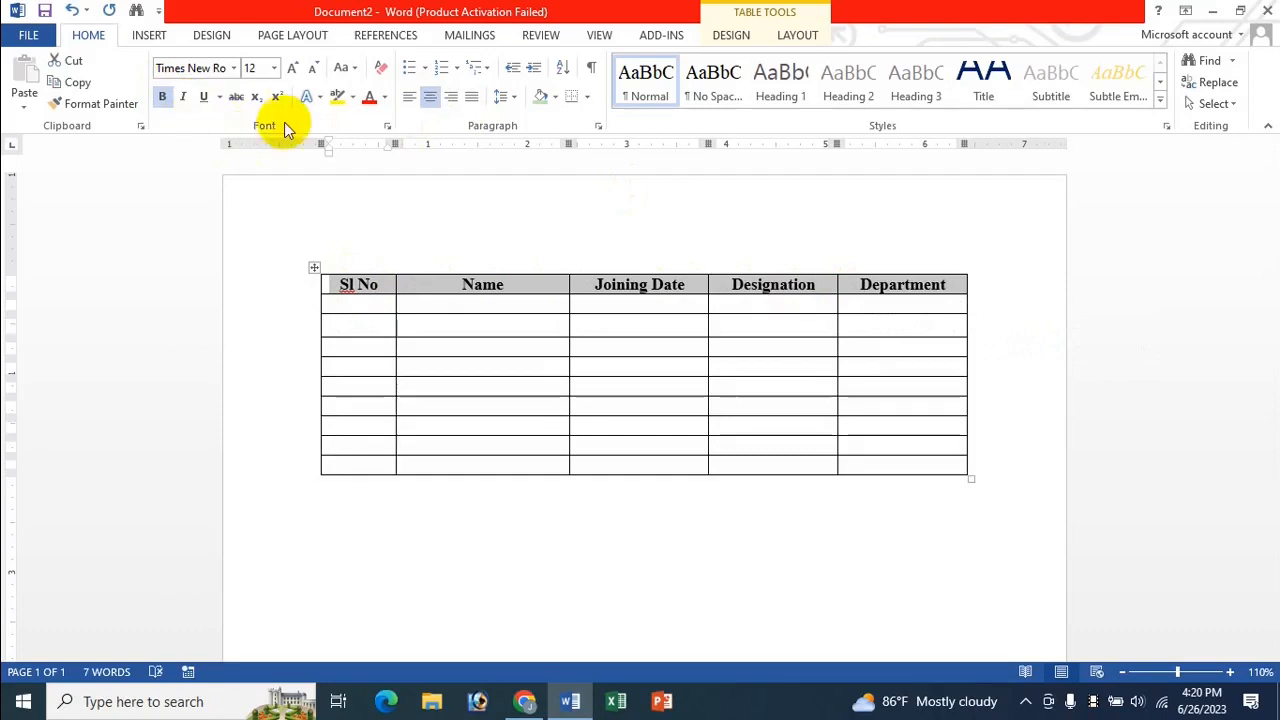
click(337, 97)
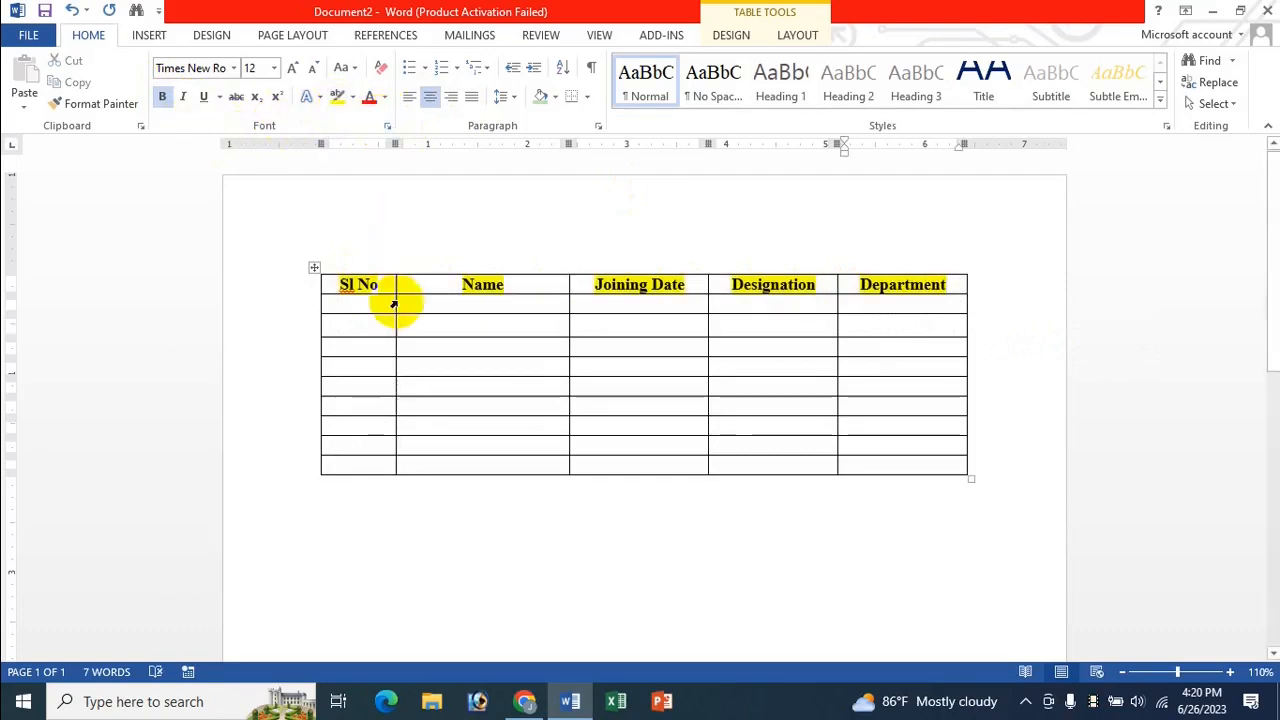
key(Right)
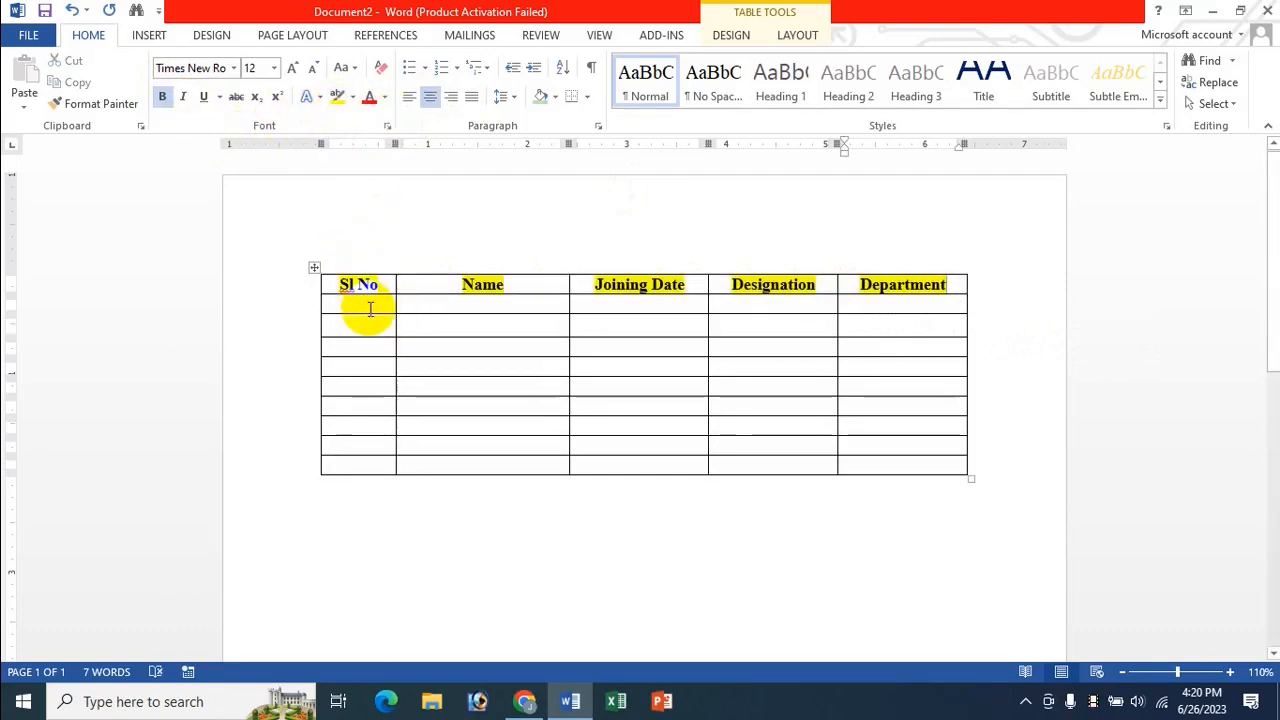
drag(370, 308, 357, 309)
Step: Colour the header row text dark blue and shade its cells light grey-green
click(384, 97)
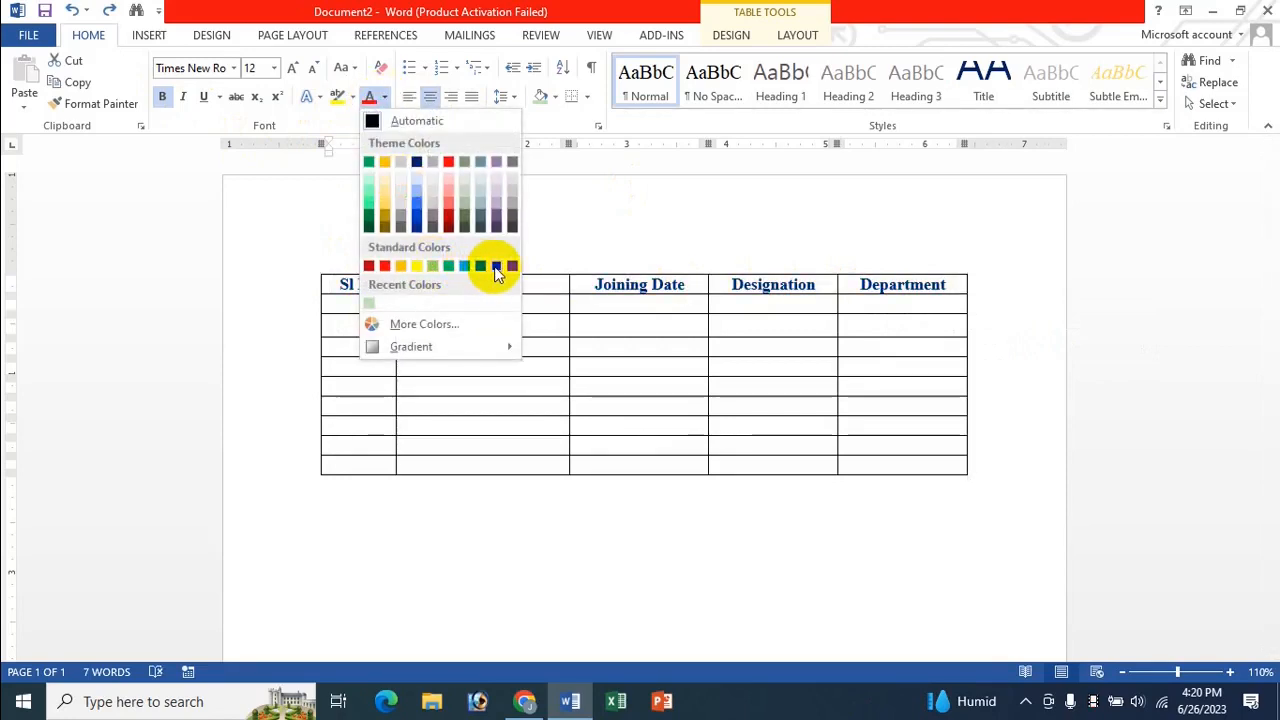
click(496, 266)
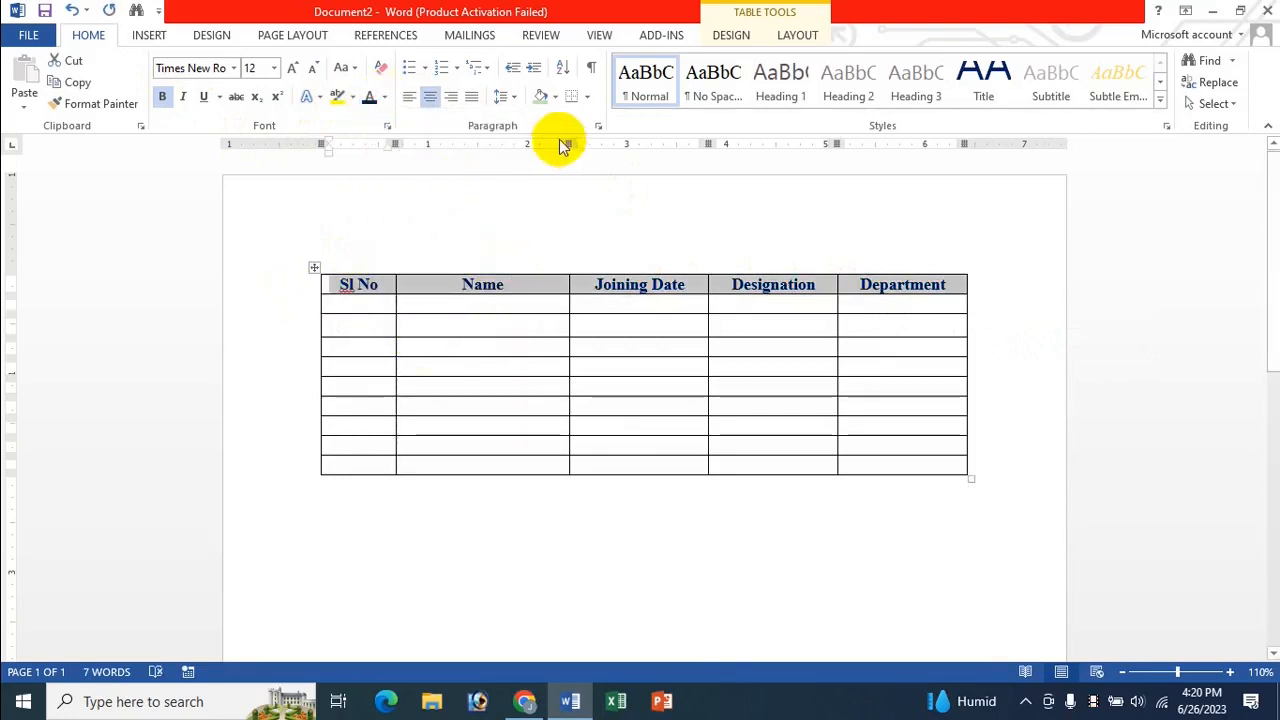
click(555, 97)
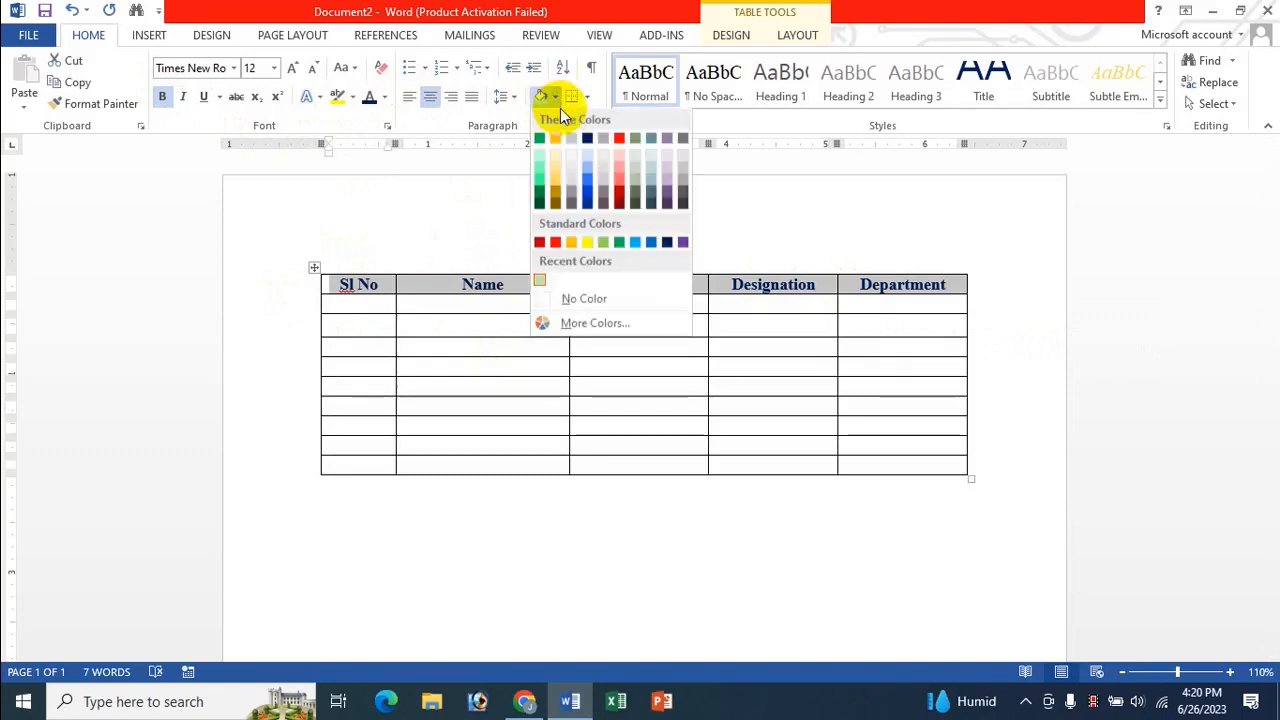
click(636, 166)
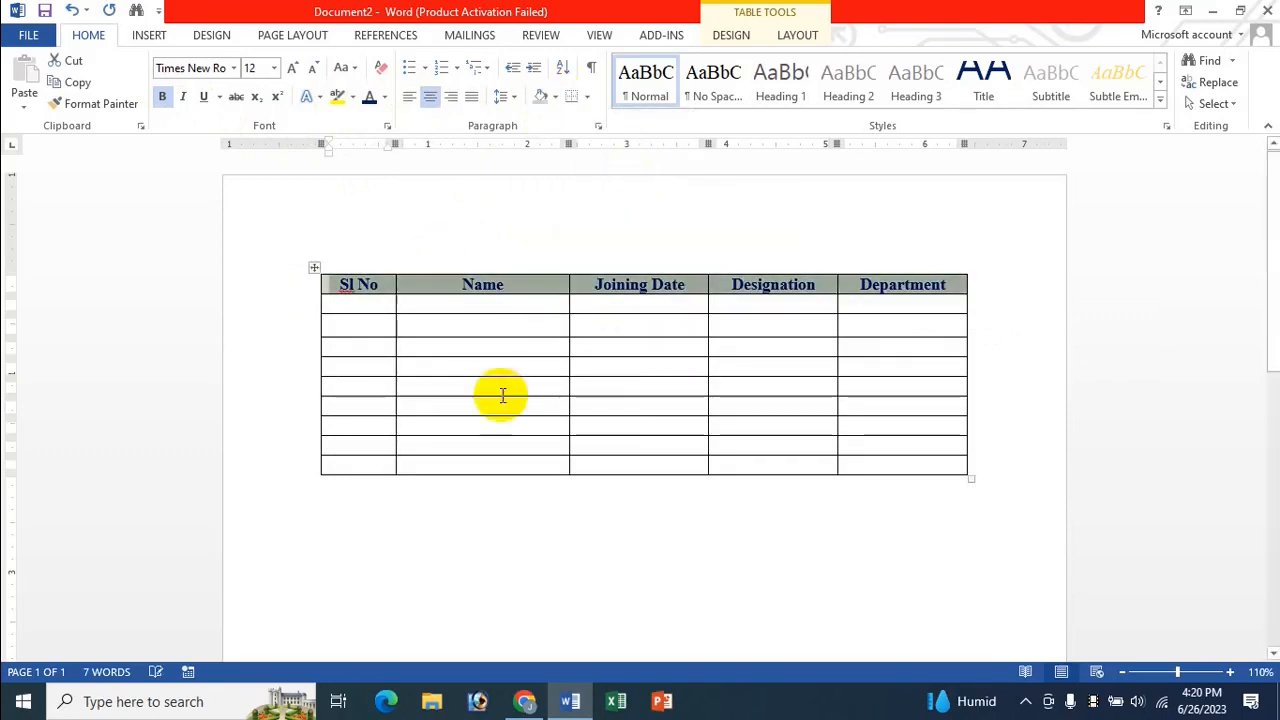
click(489, 371)
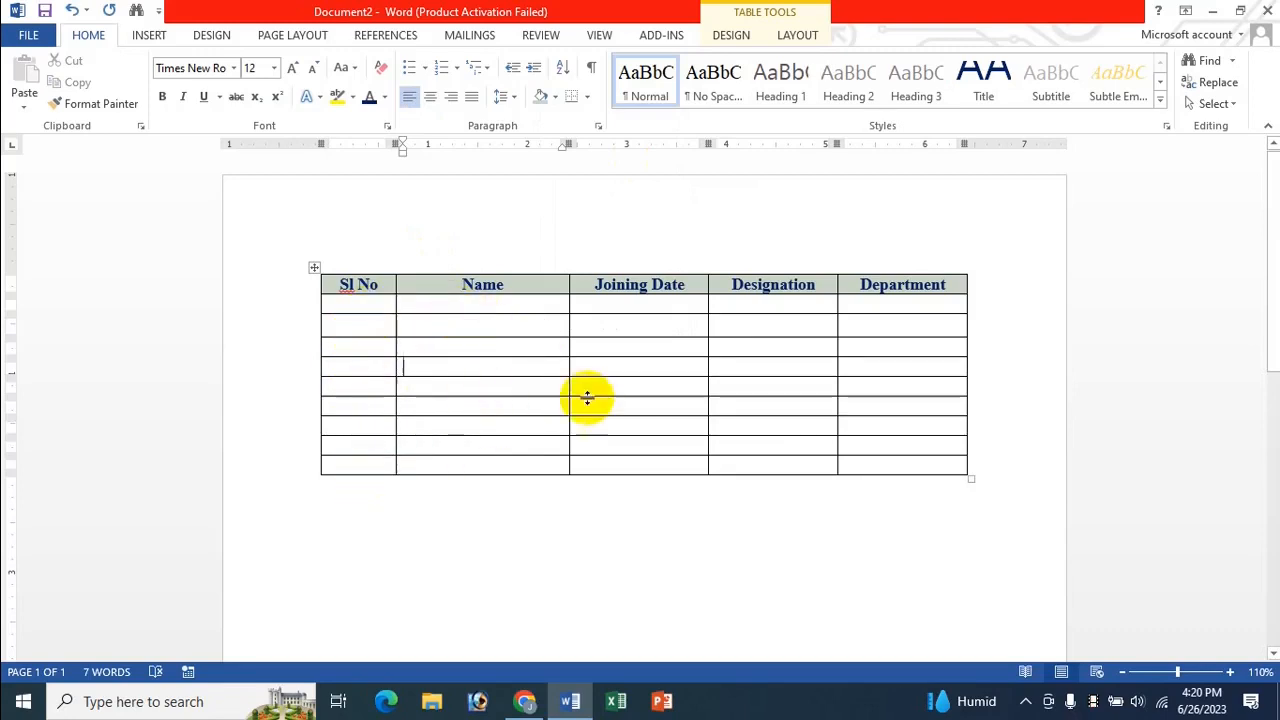
click(754, 310)
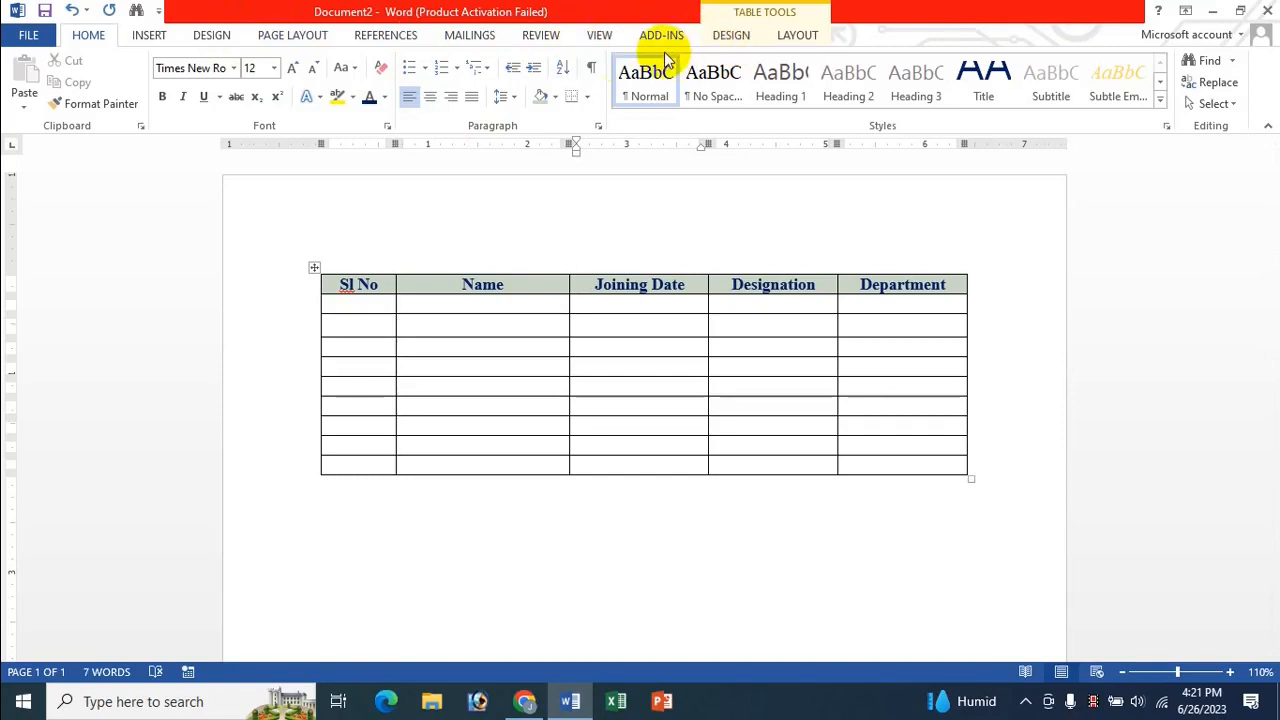
click(158, 18)
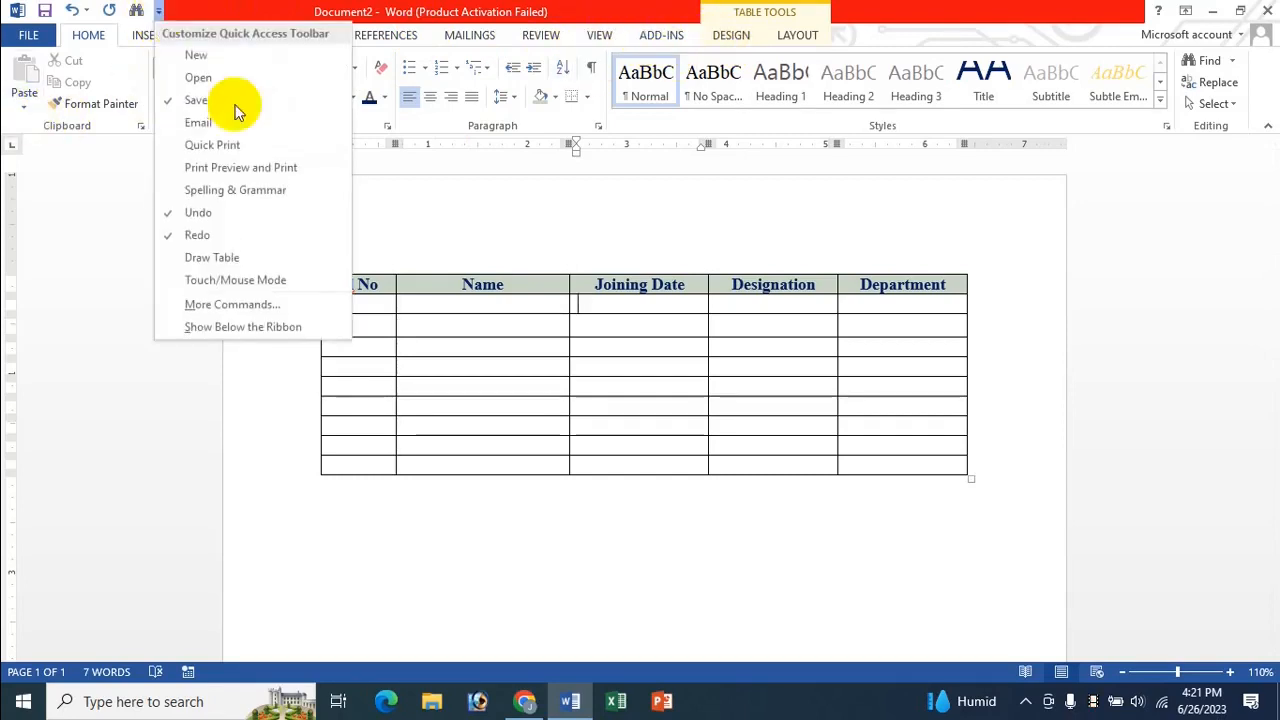
click(214, 306)
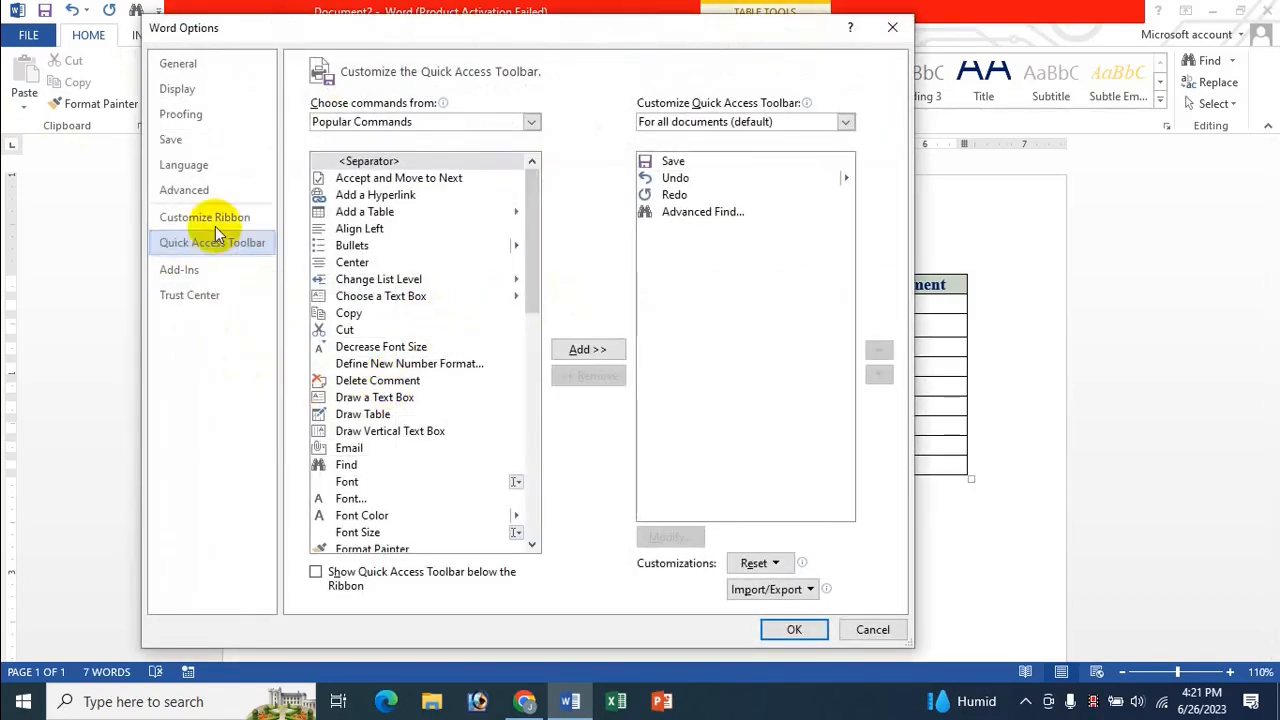
click(215, 222)
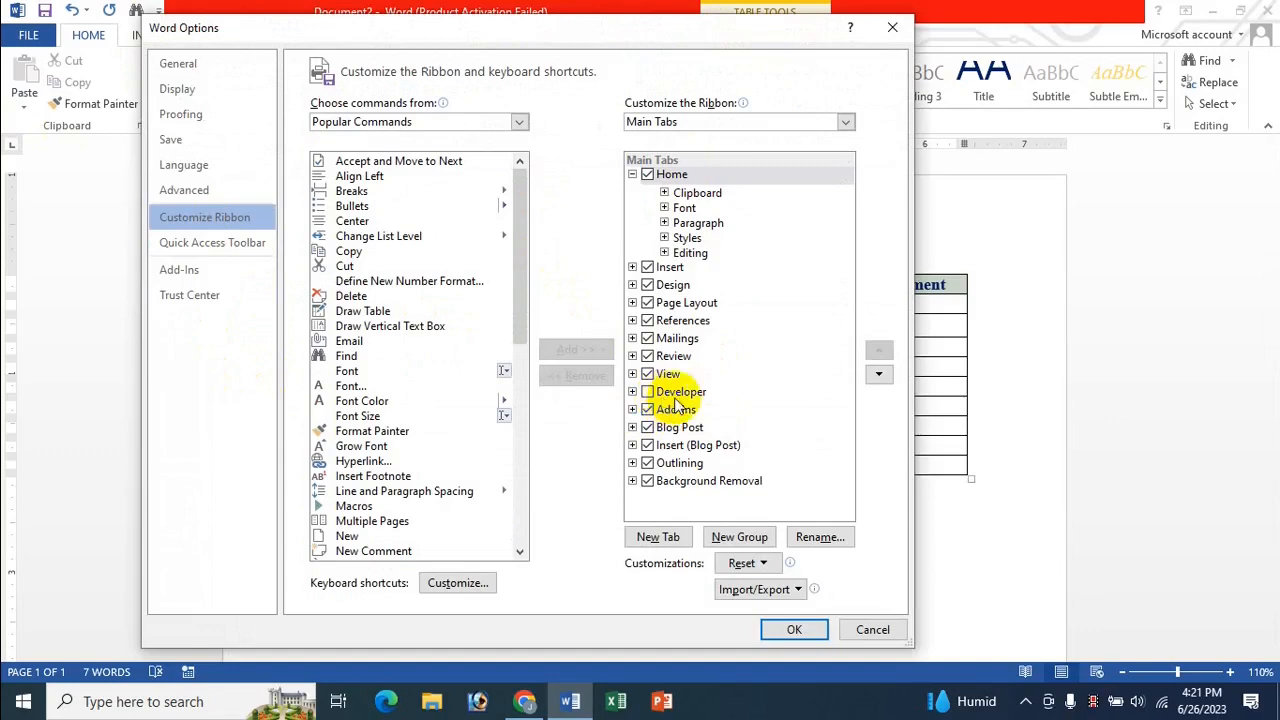
click(874, 631)
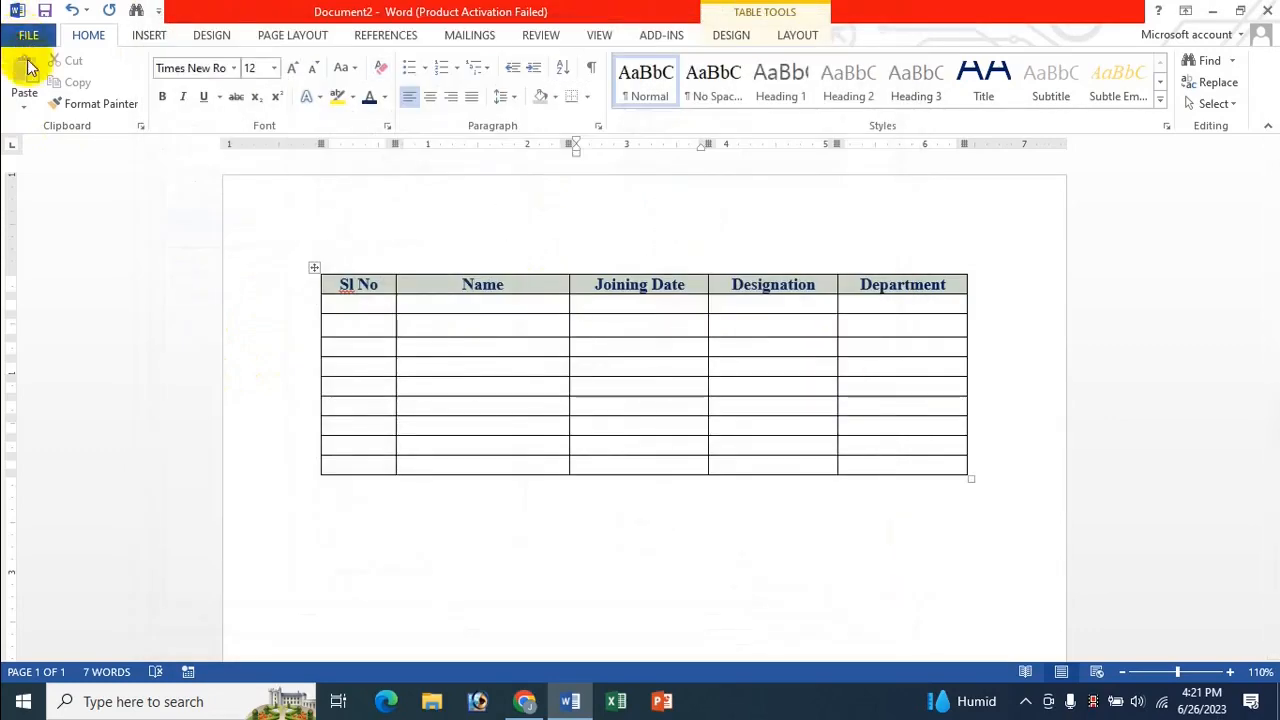
Step: Enable the Developer tab among the main tabs in Word's ribbon customization options
click(28, 35)
click(55, 457)
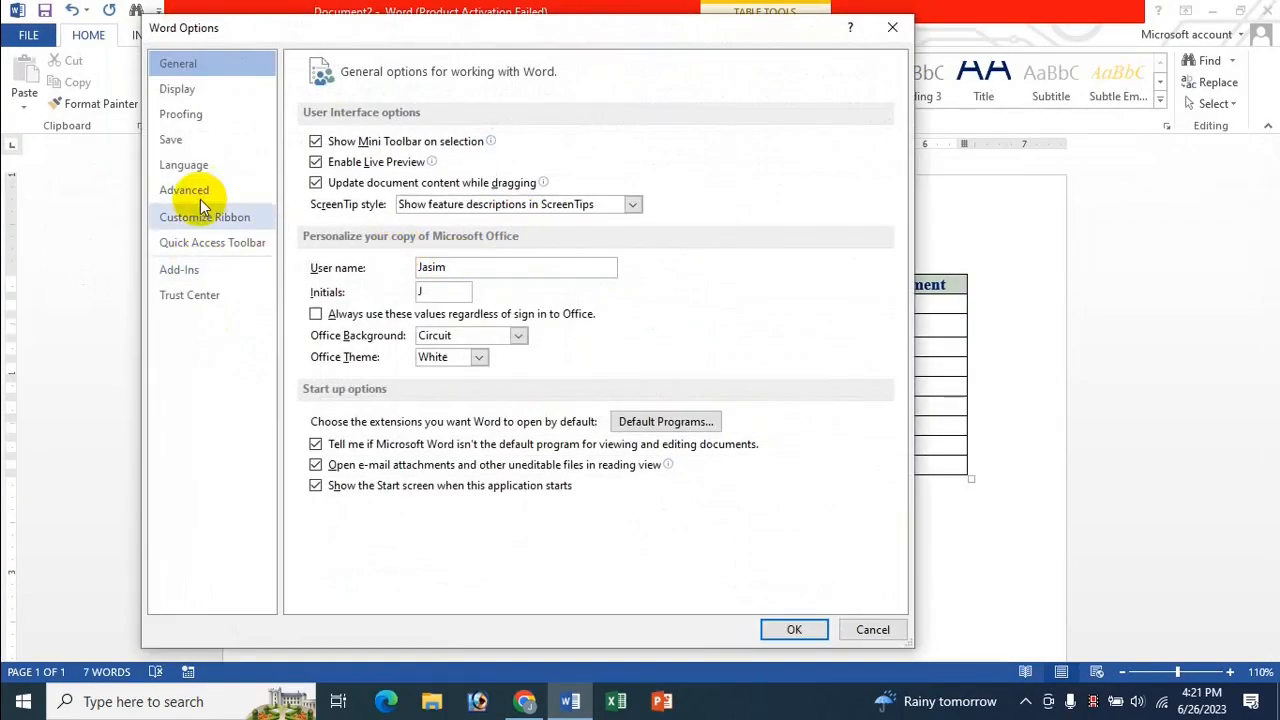
click(215, 219)
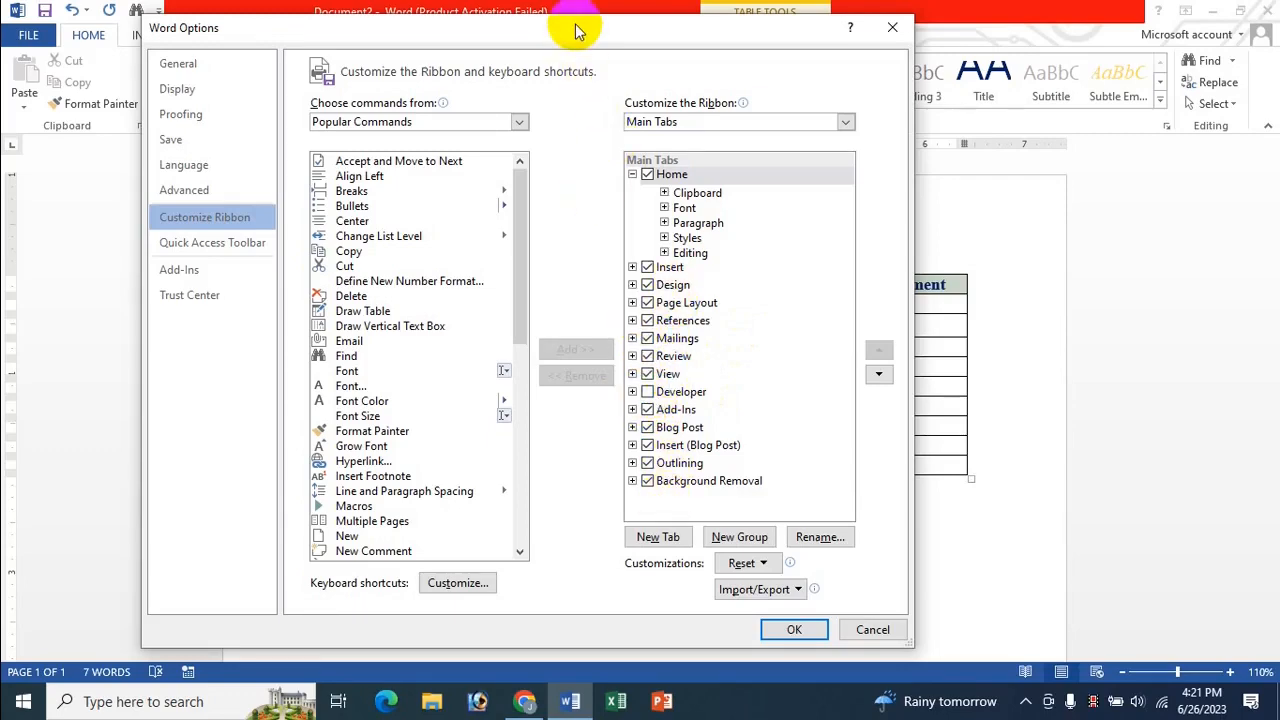
drag(575, 30, 683, 115)
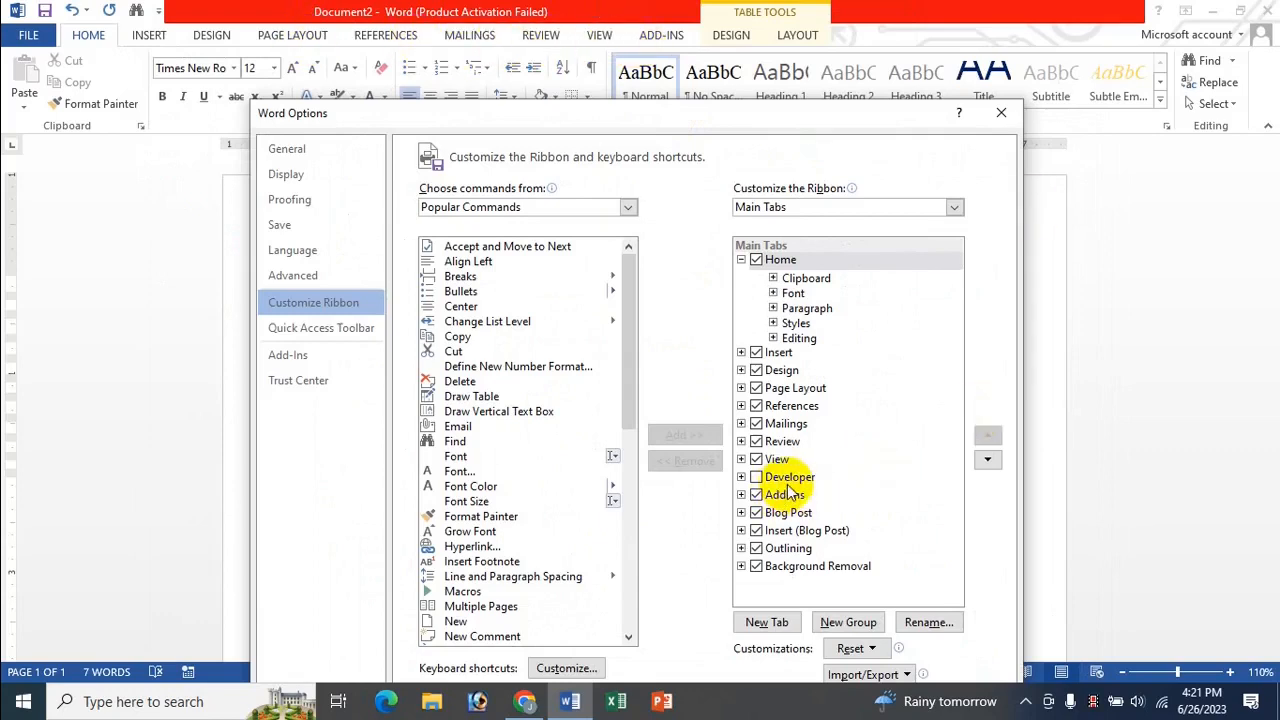
click(756, 478)
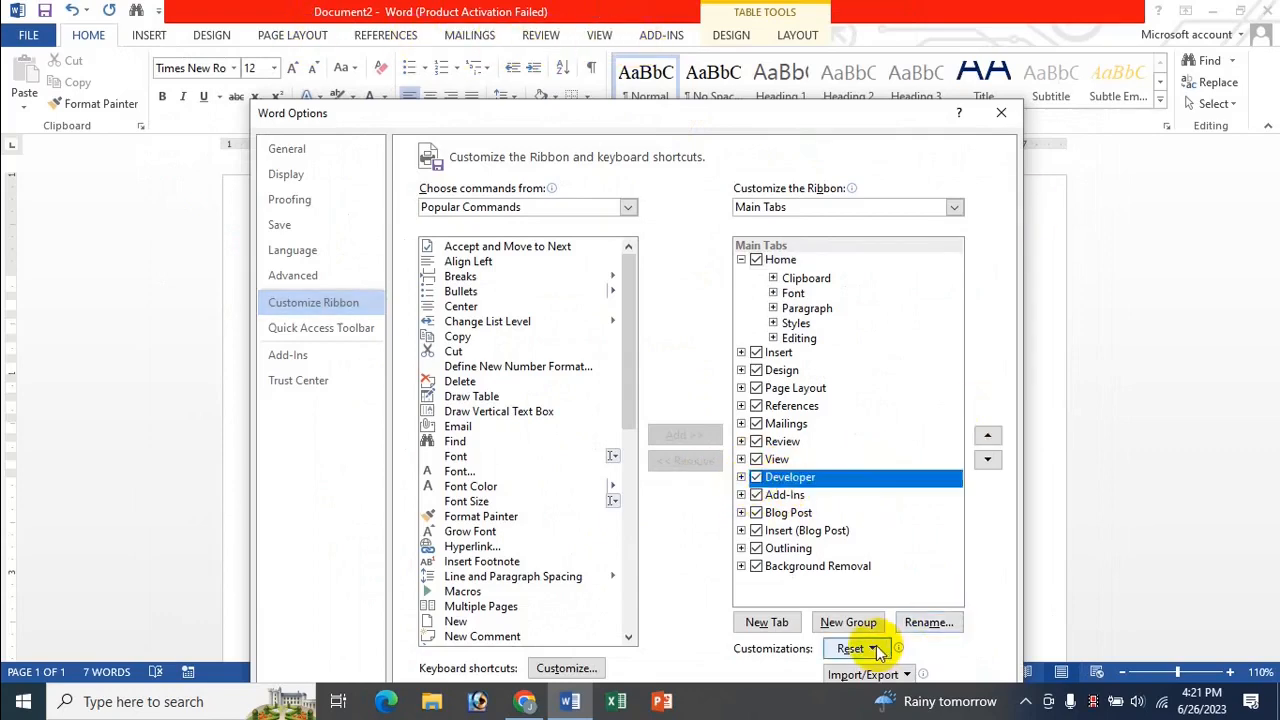
drag(719, 121, 715, 52)
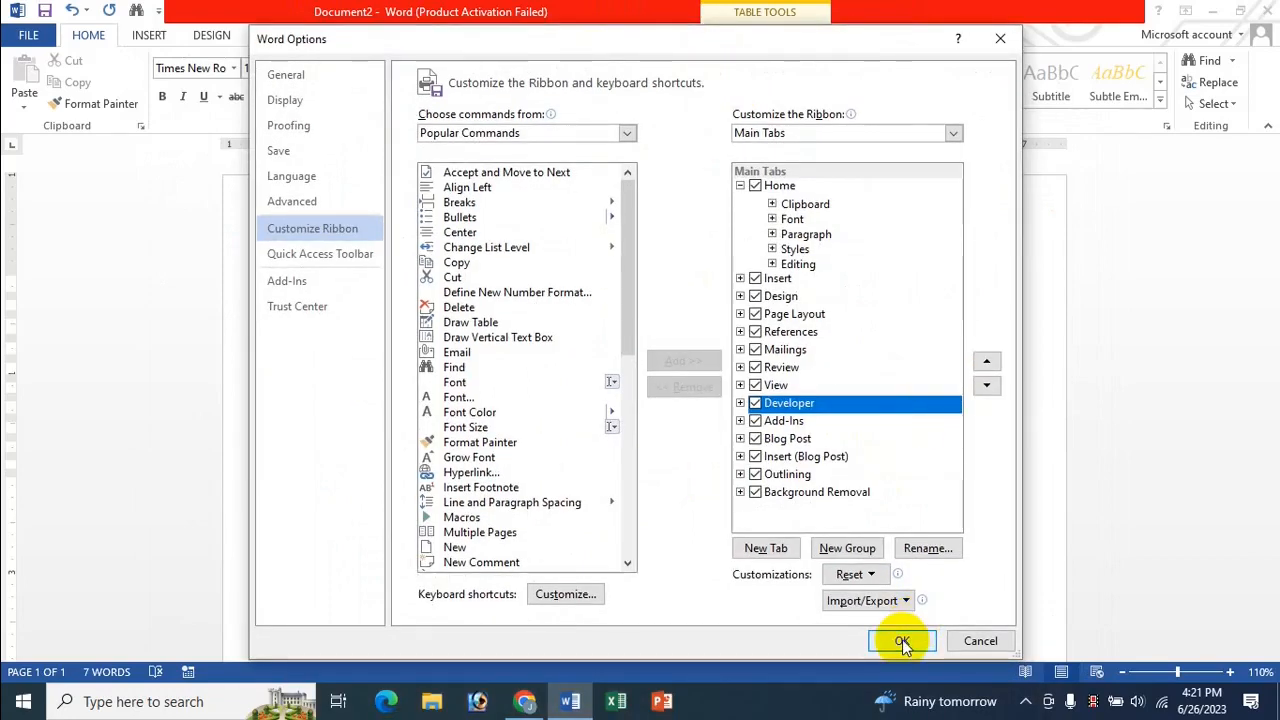
click(902, 641)
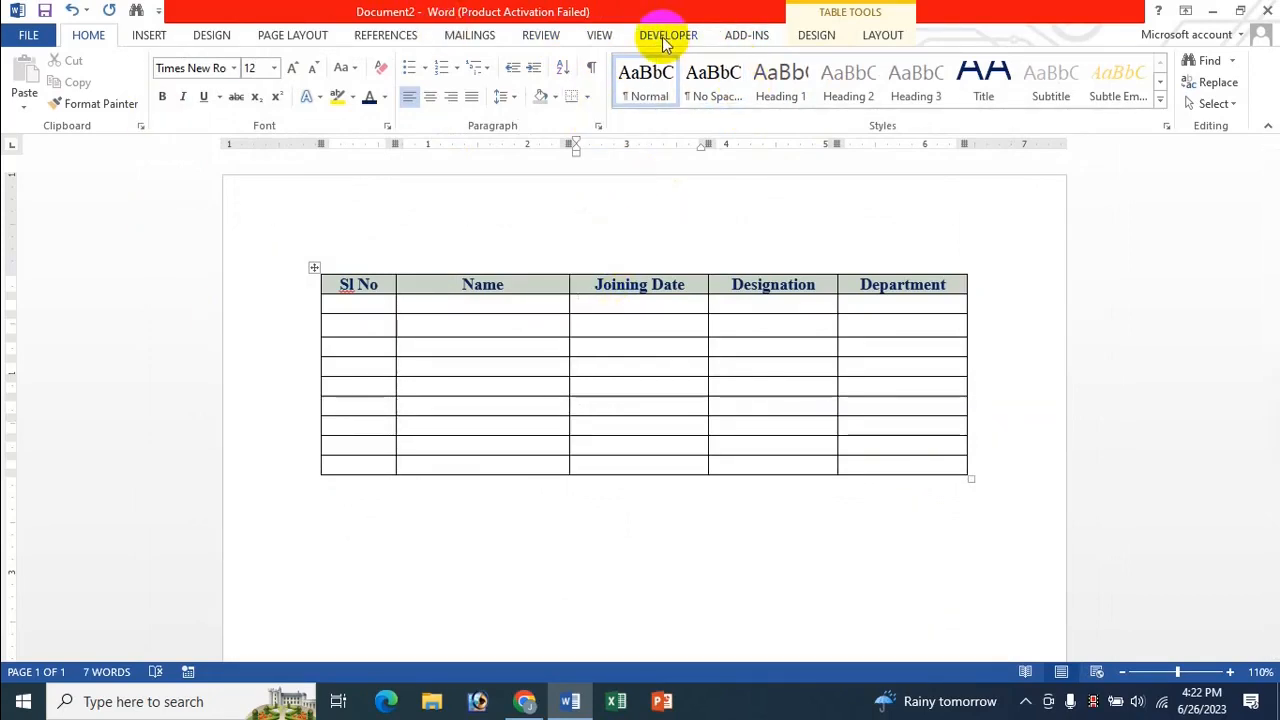
Step: Insert a date picker content control in the first Joining Date cell and check its calendar
click(665, 40)
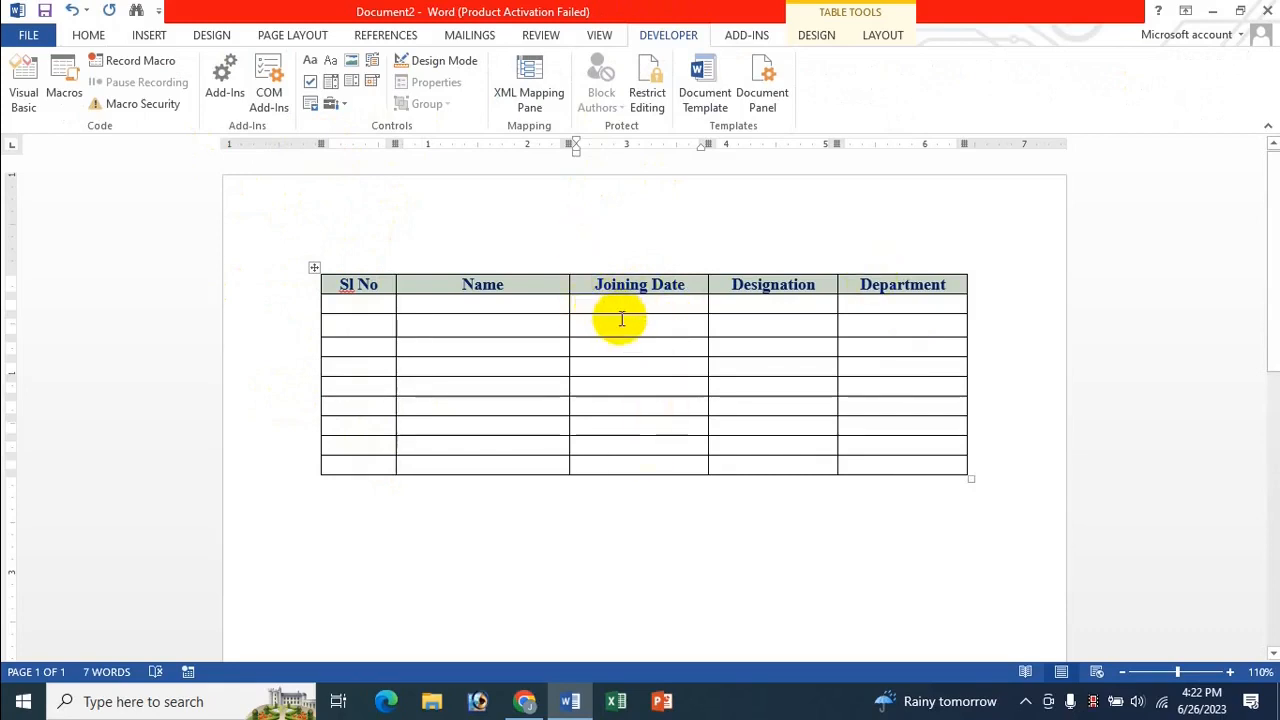
click(372, 85)
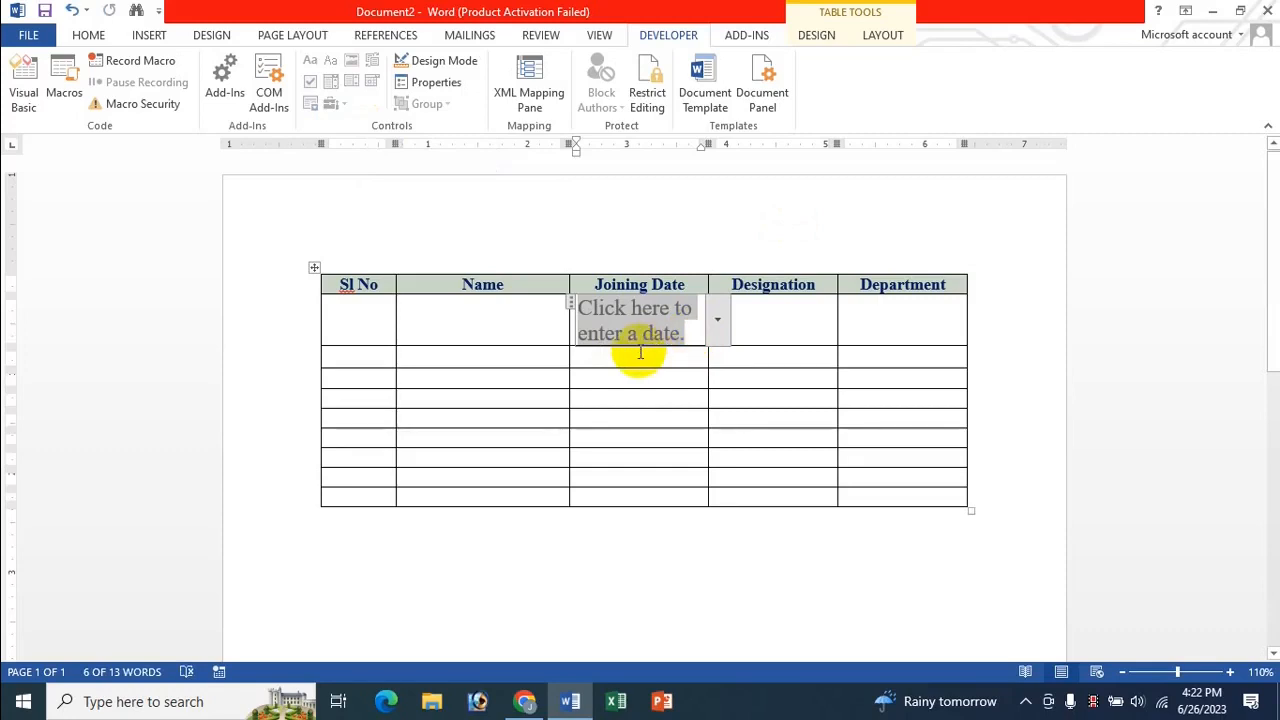
click(717, 322)
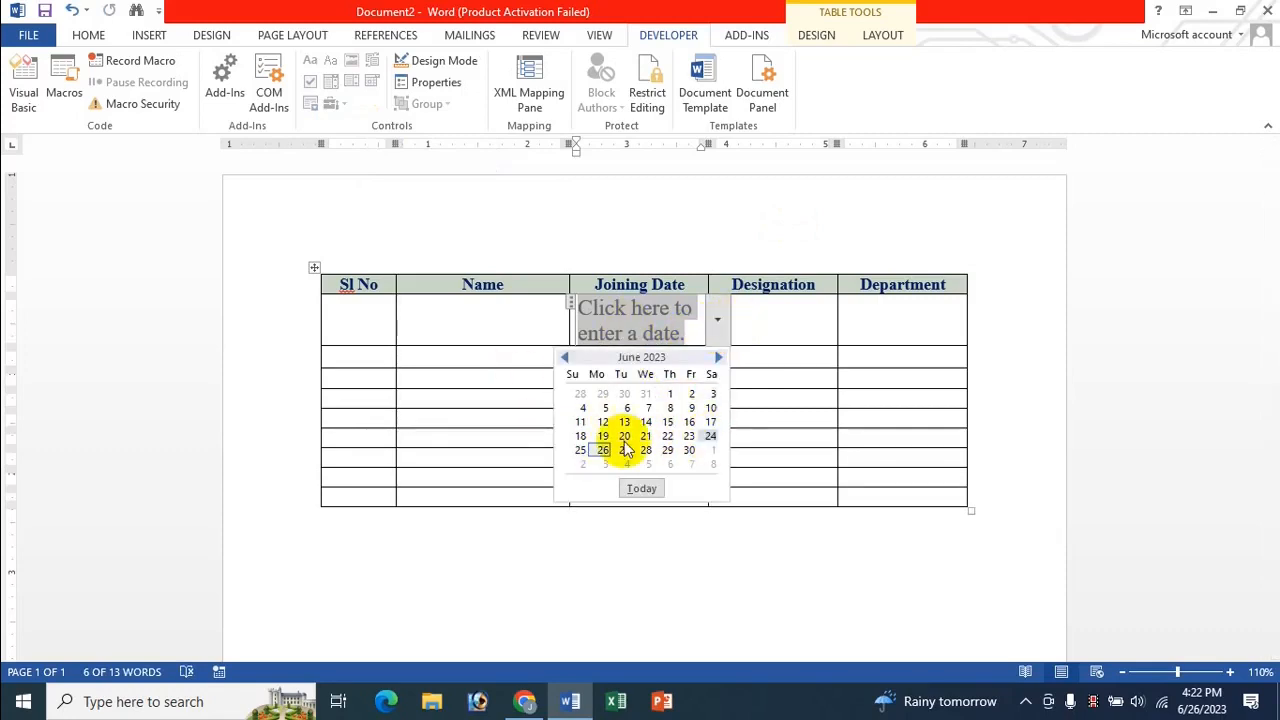
click(624, 308)
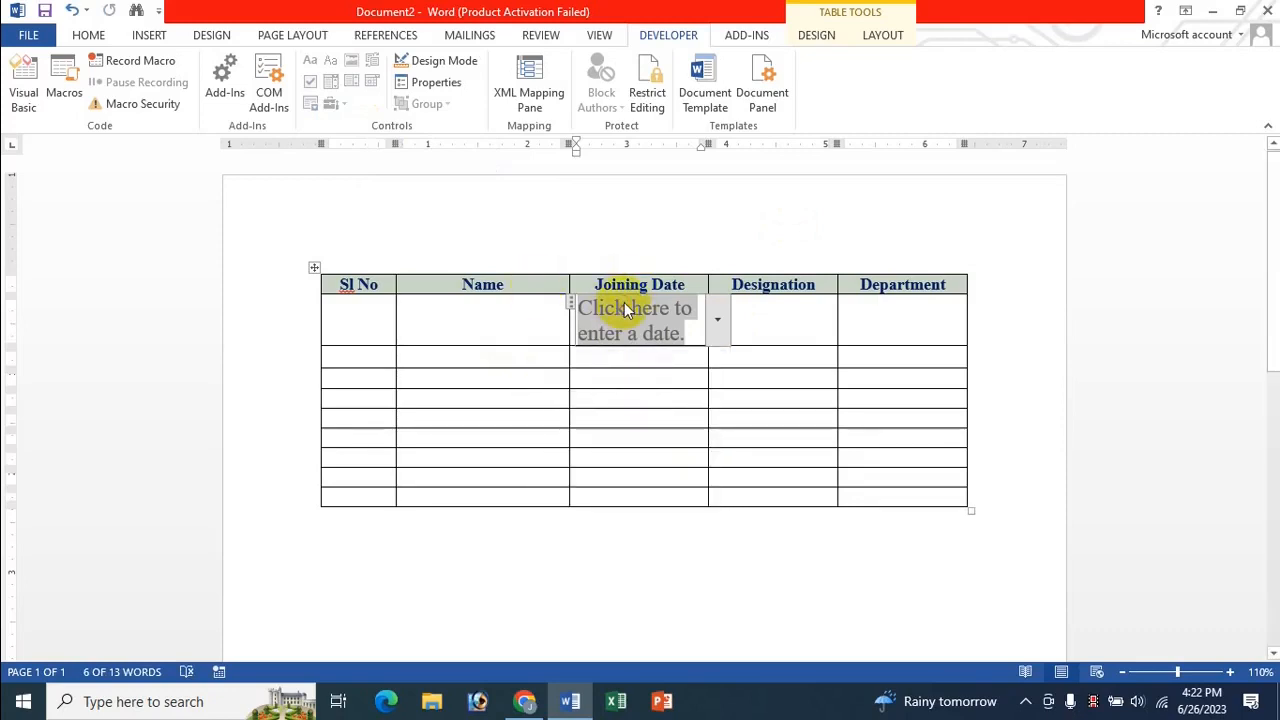
Step: Copy the date picker control into all remaining rows of the Joining Date column
click(572, 301)
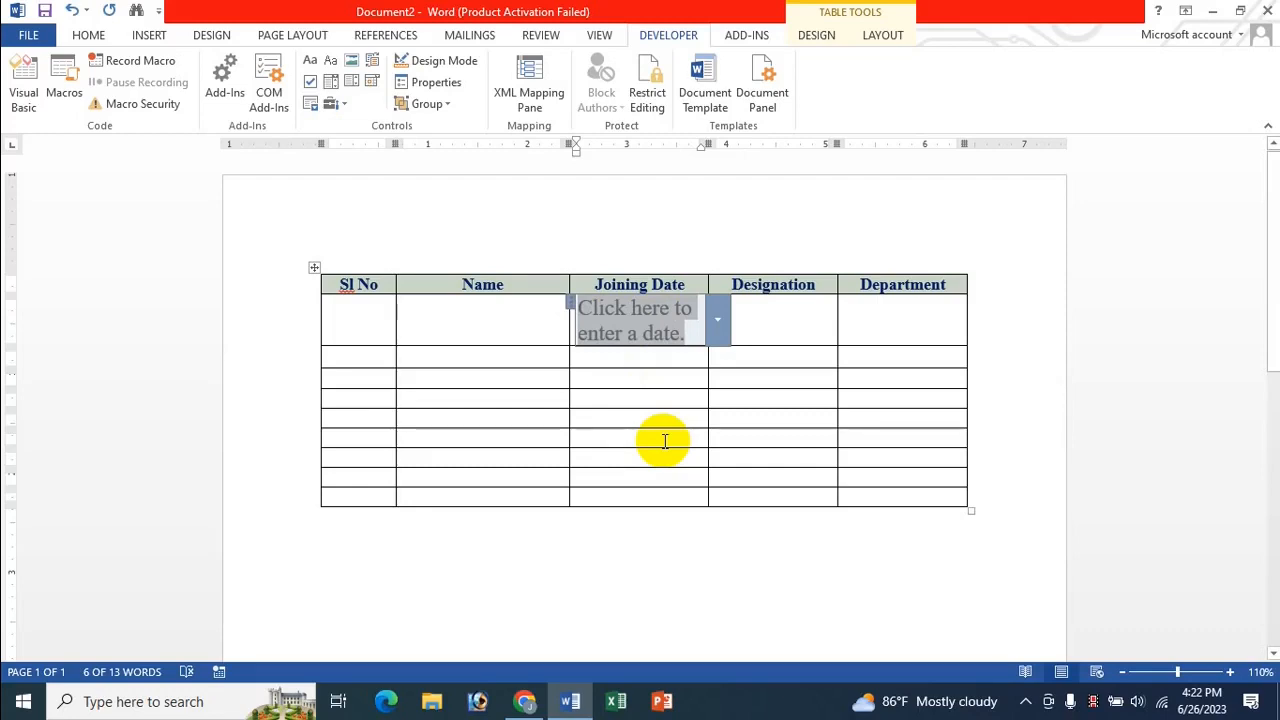
drag(634, 360, 634, 494)
key(ctrl+v)
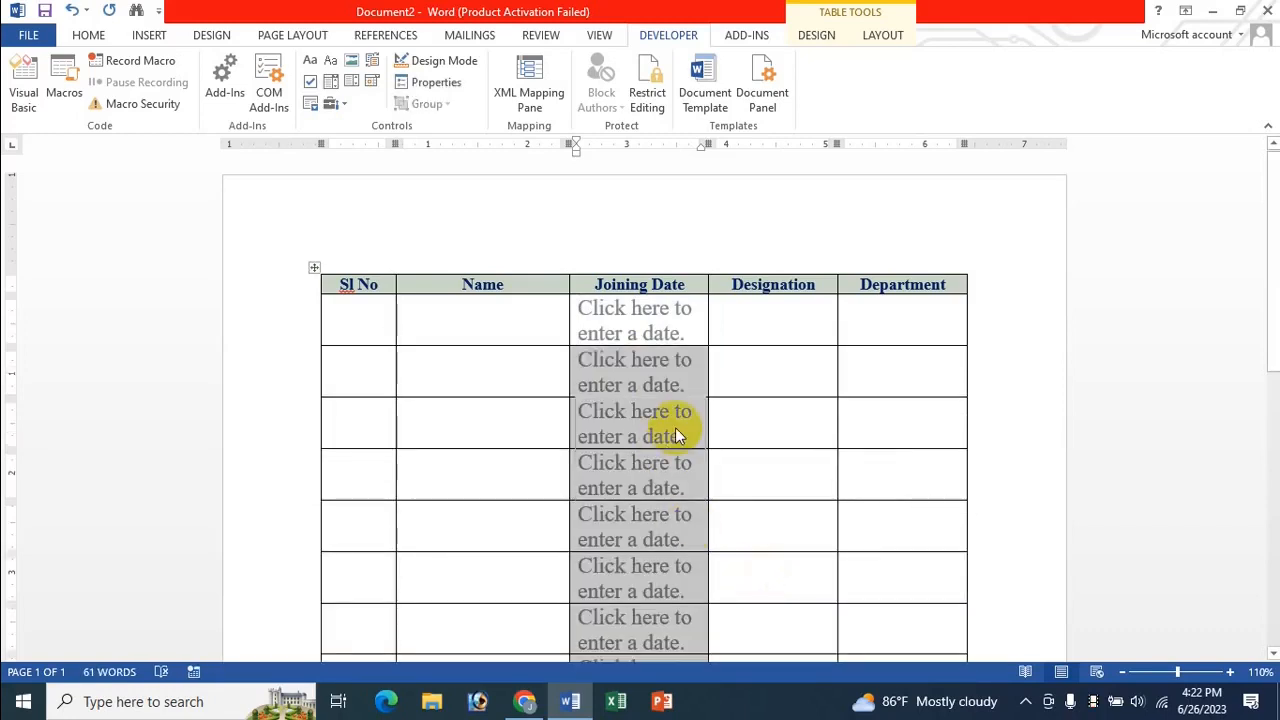
scroll(677, 427, down, 3)
scroll(682, 476, up, 3)
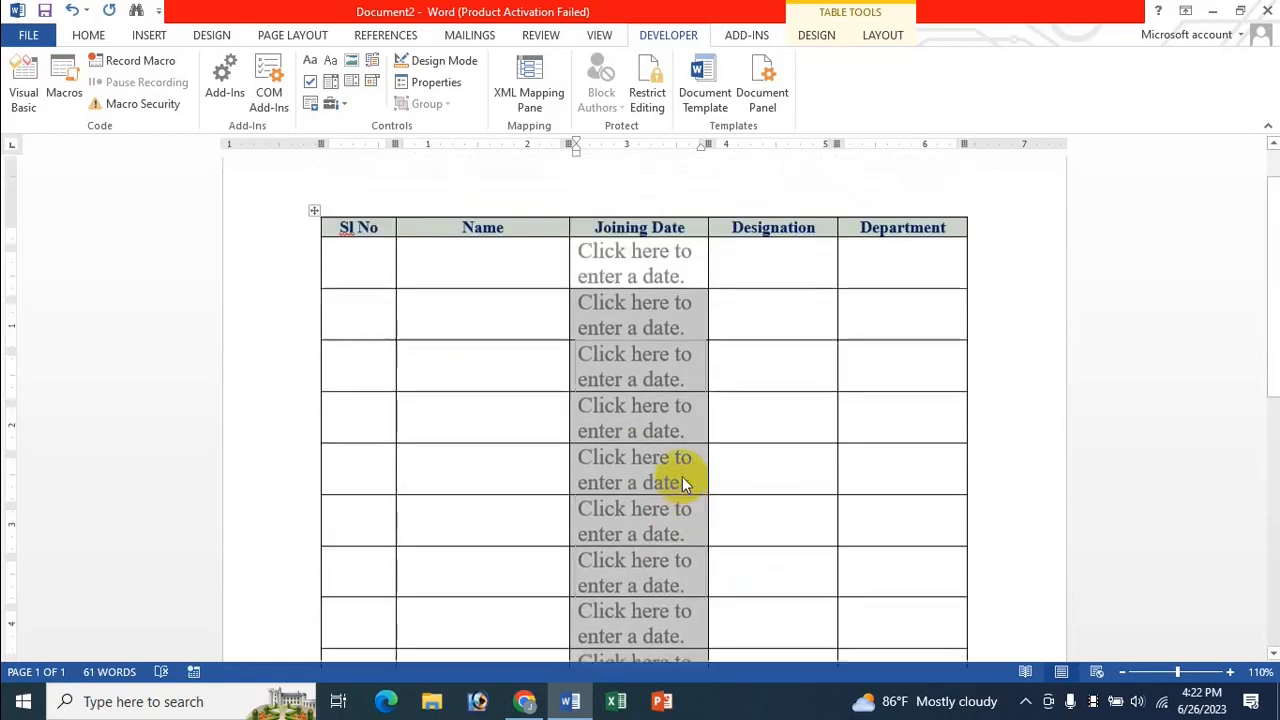
Step: Insert a drop-down list content control in the first Designation cell and look at its default list
click(771, 271)
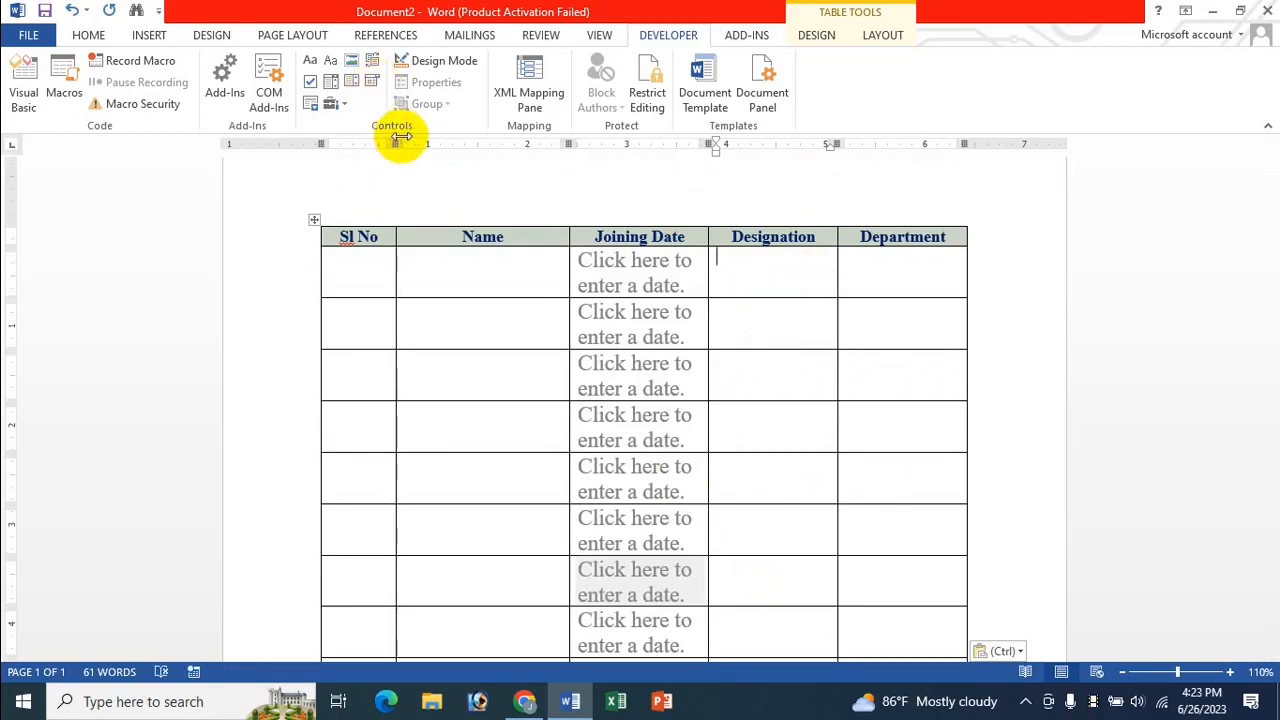
click(355, 86)
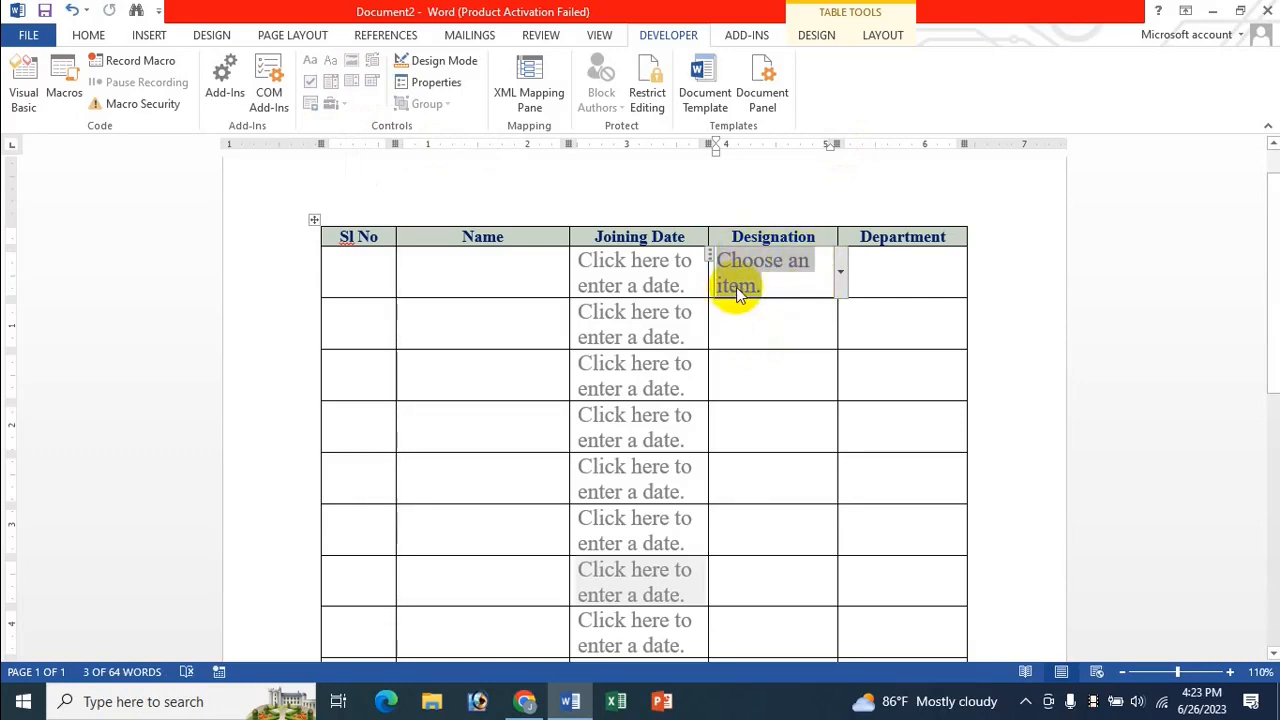
click(842, 275)
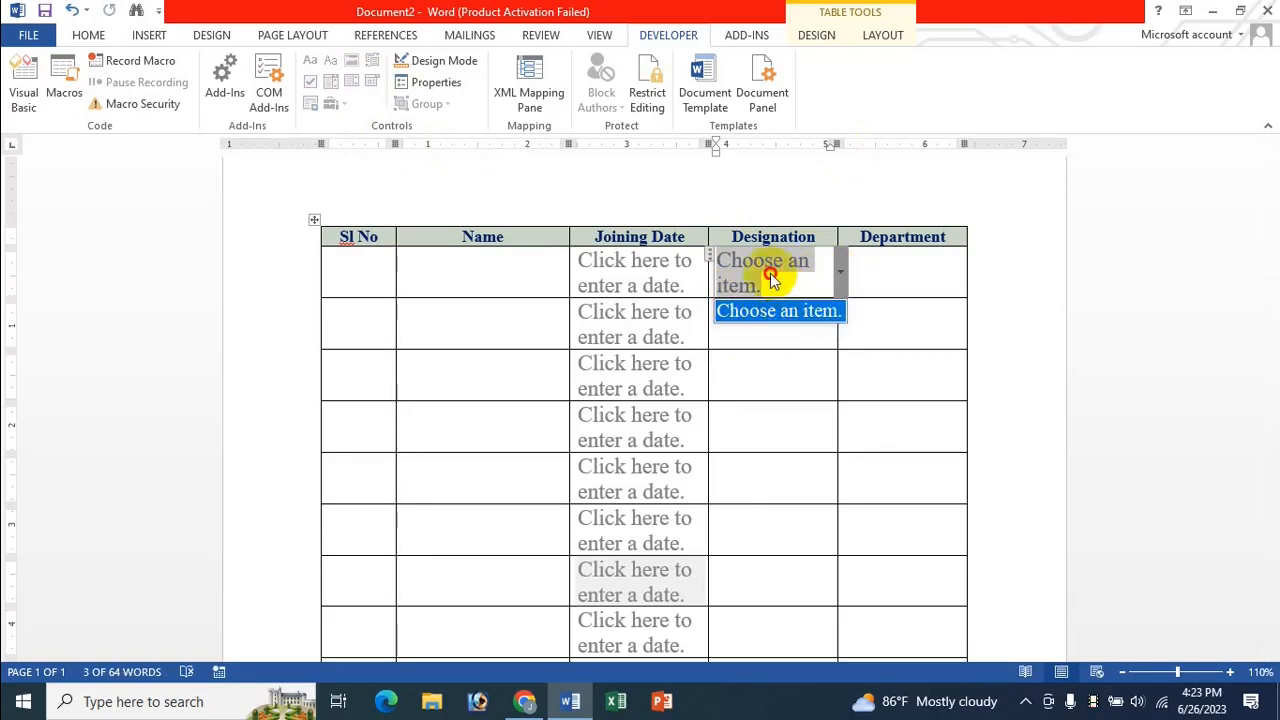
click(740, 310)
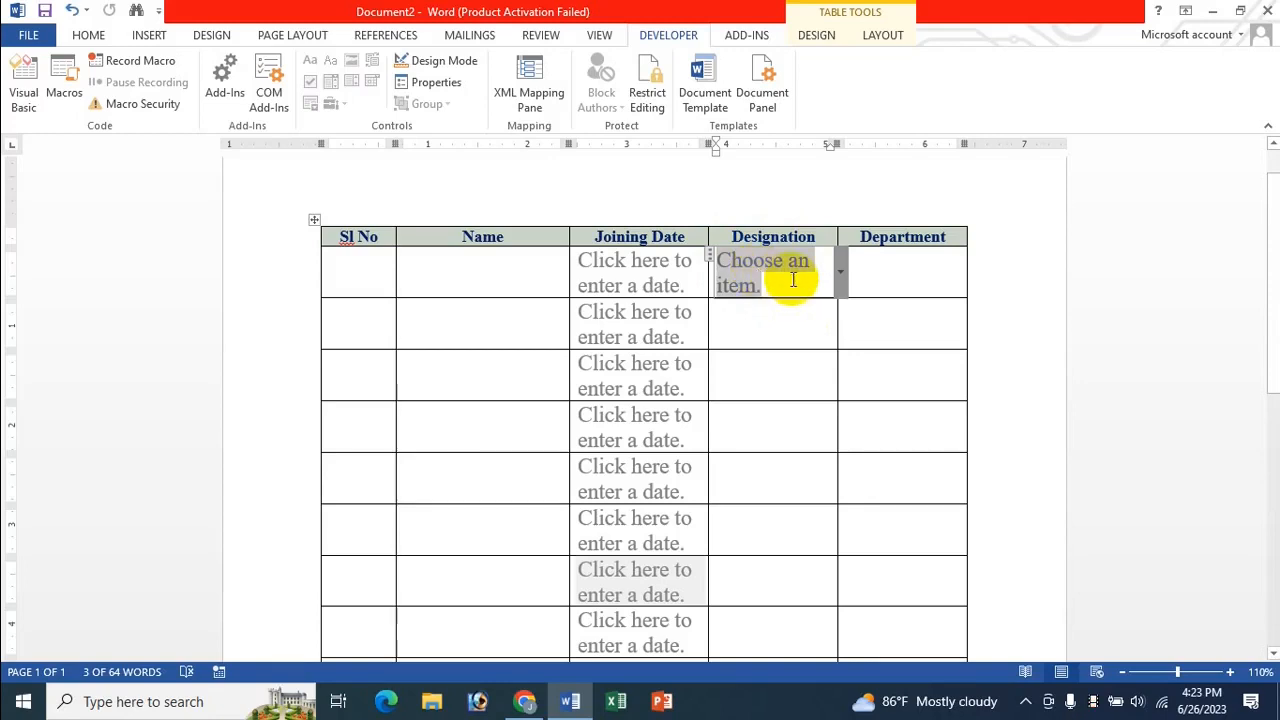
Step: Add the choices CEO, Marketing Manager and Admin Manager to the Designation drop-down list and check the list
click(433, 95)
drag(610, 118, 390, 100)
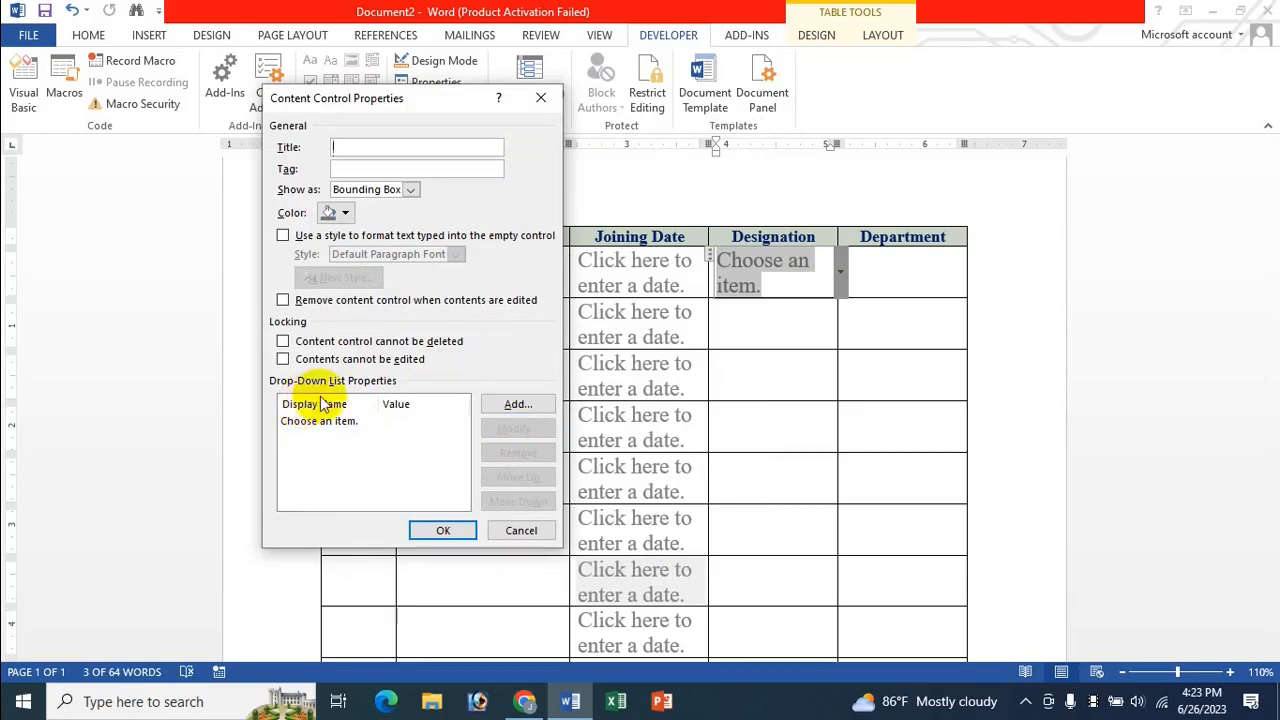
click(513, 405)
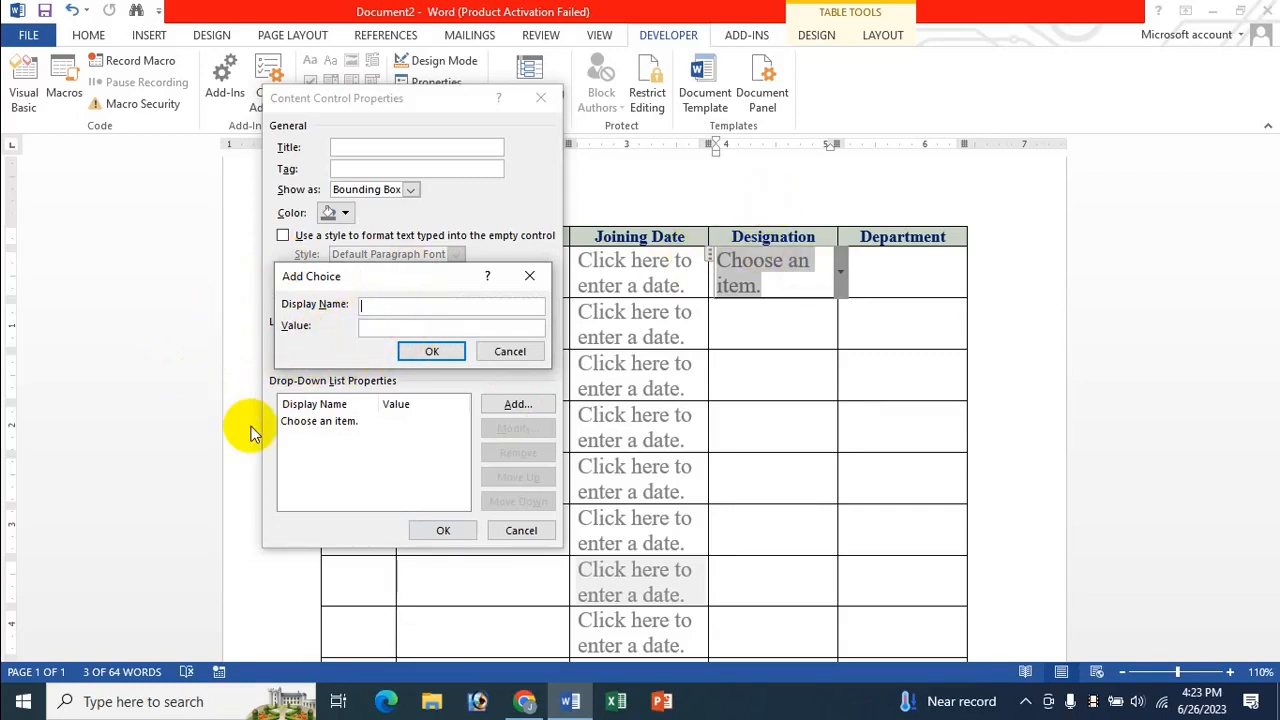
click(429, 352)
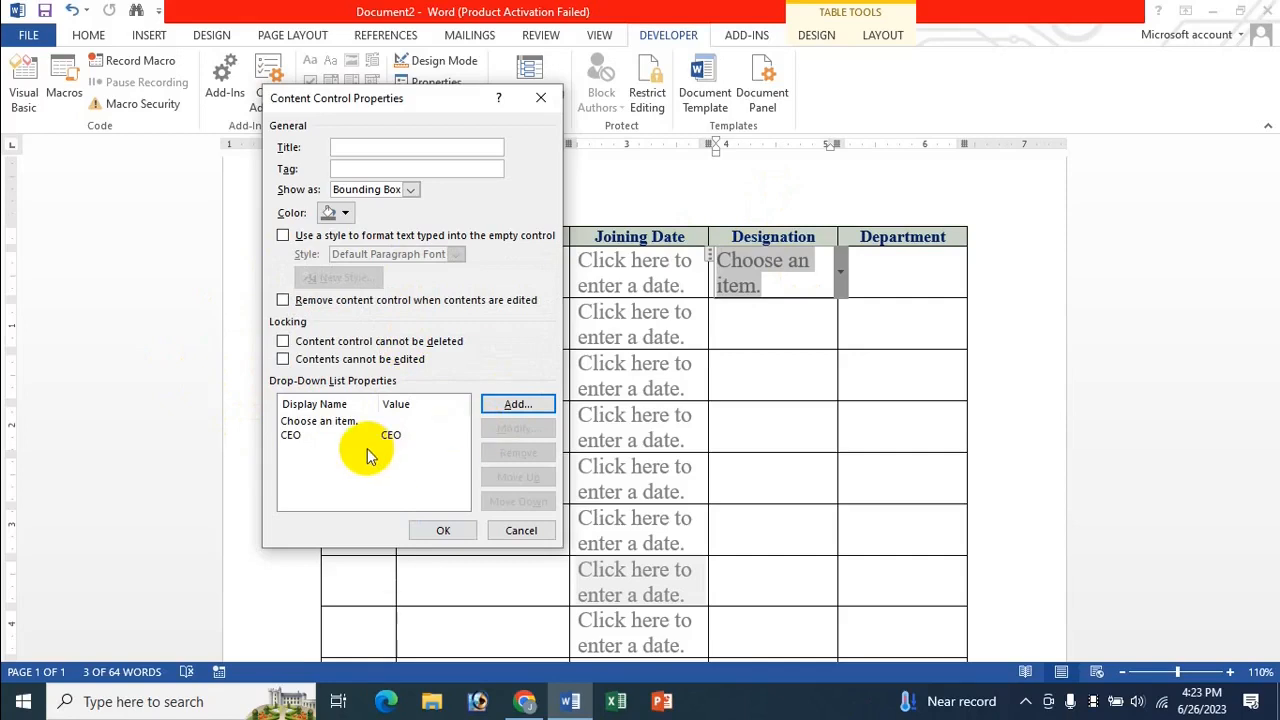
click(517, 404)
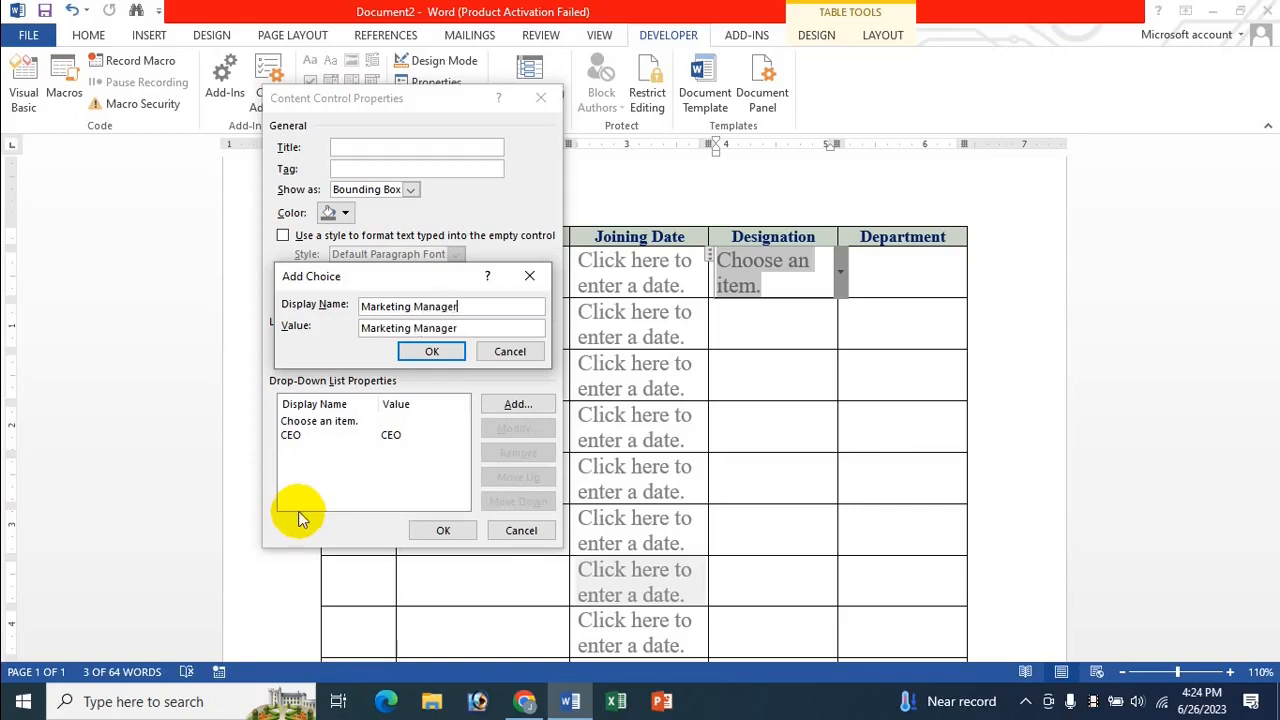
click(431, 352)
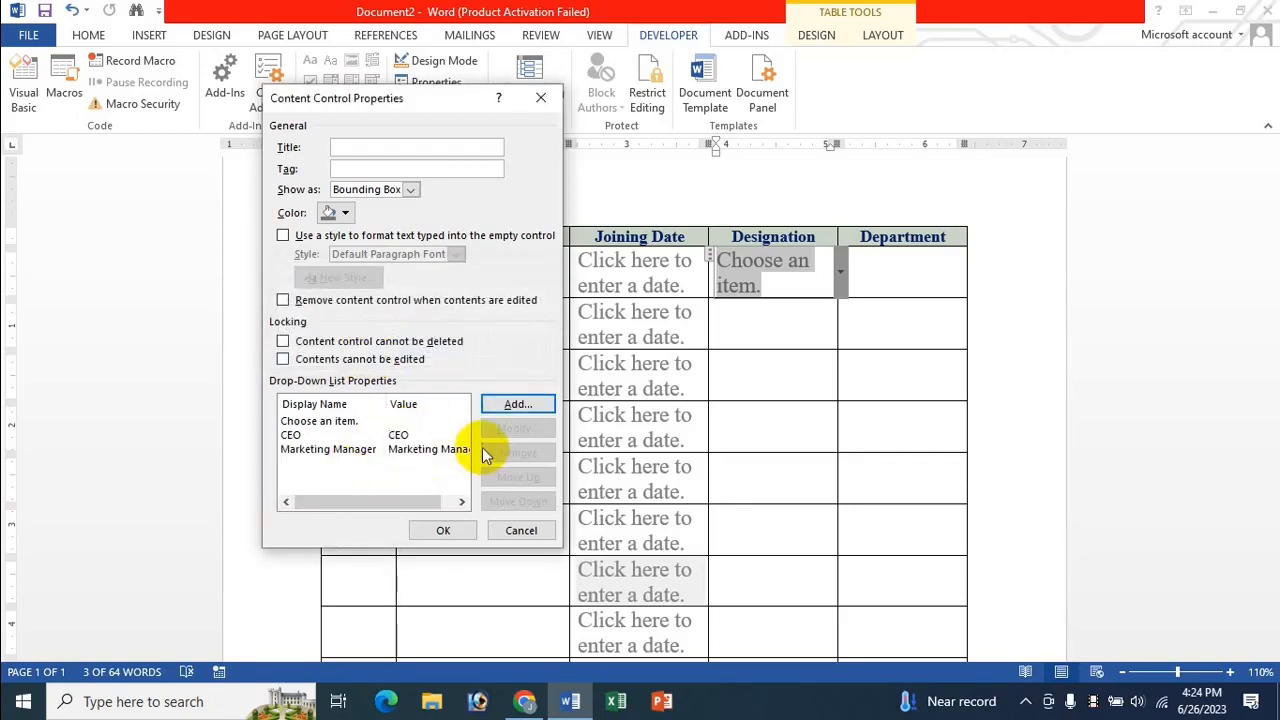
click(517, 404)
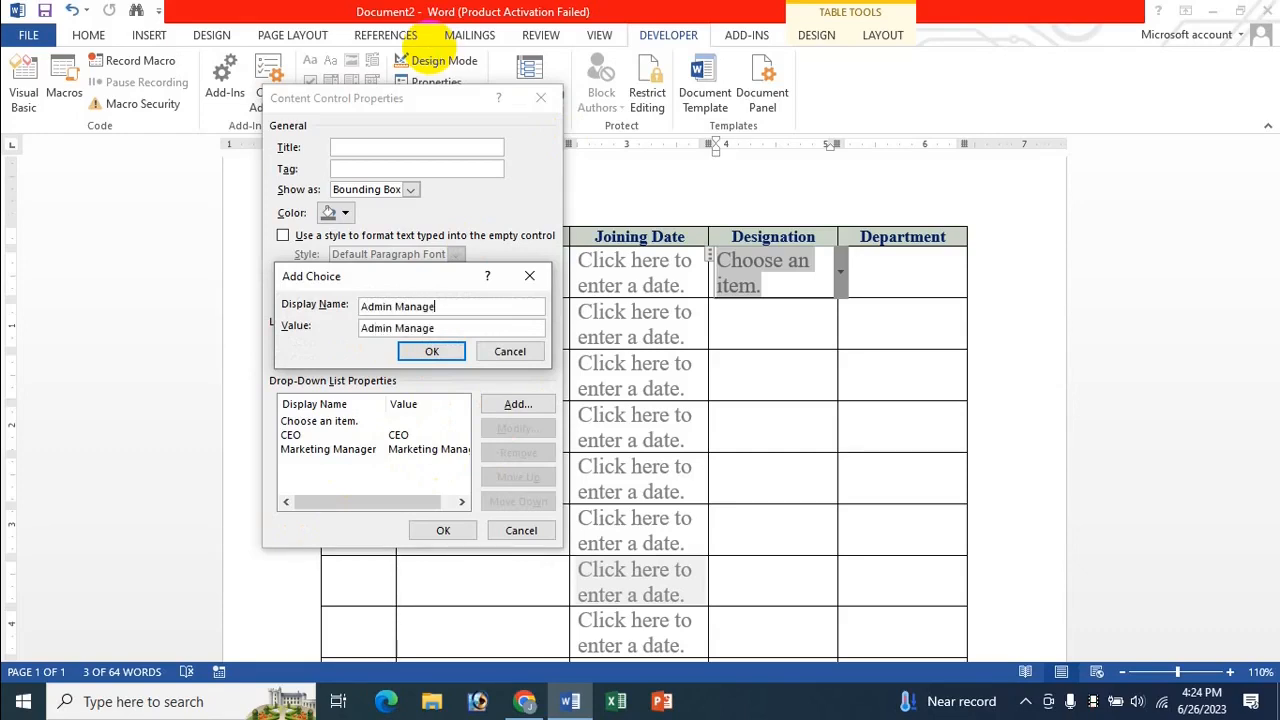
click(429, 351)
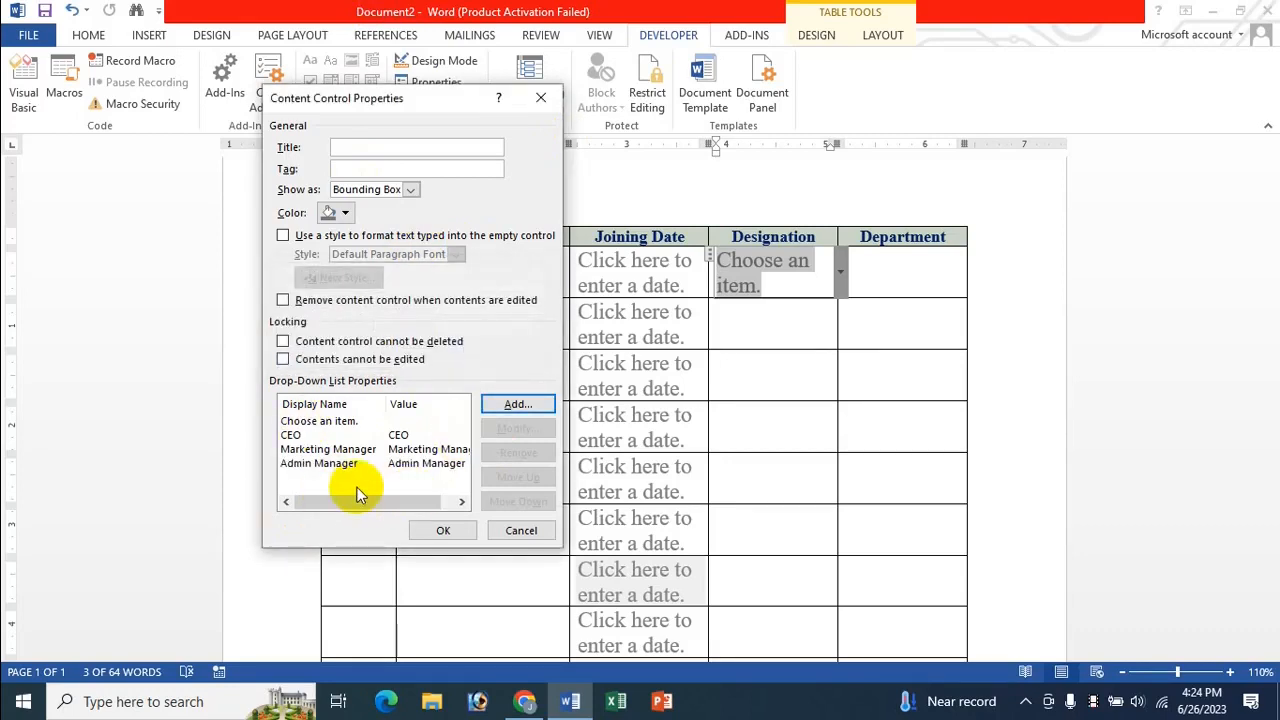
click(444, 535)
click(839, 273)
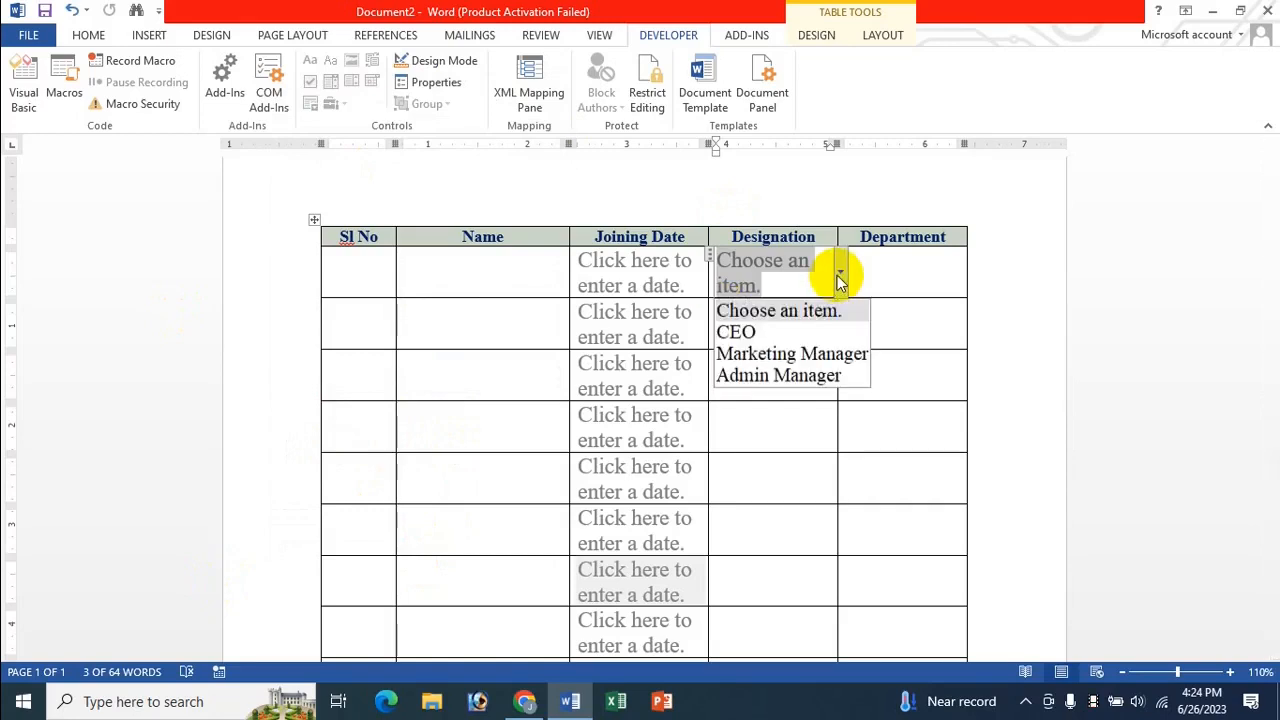
click(769, 424)
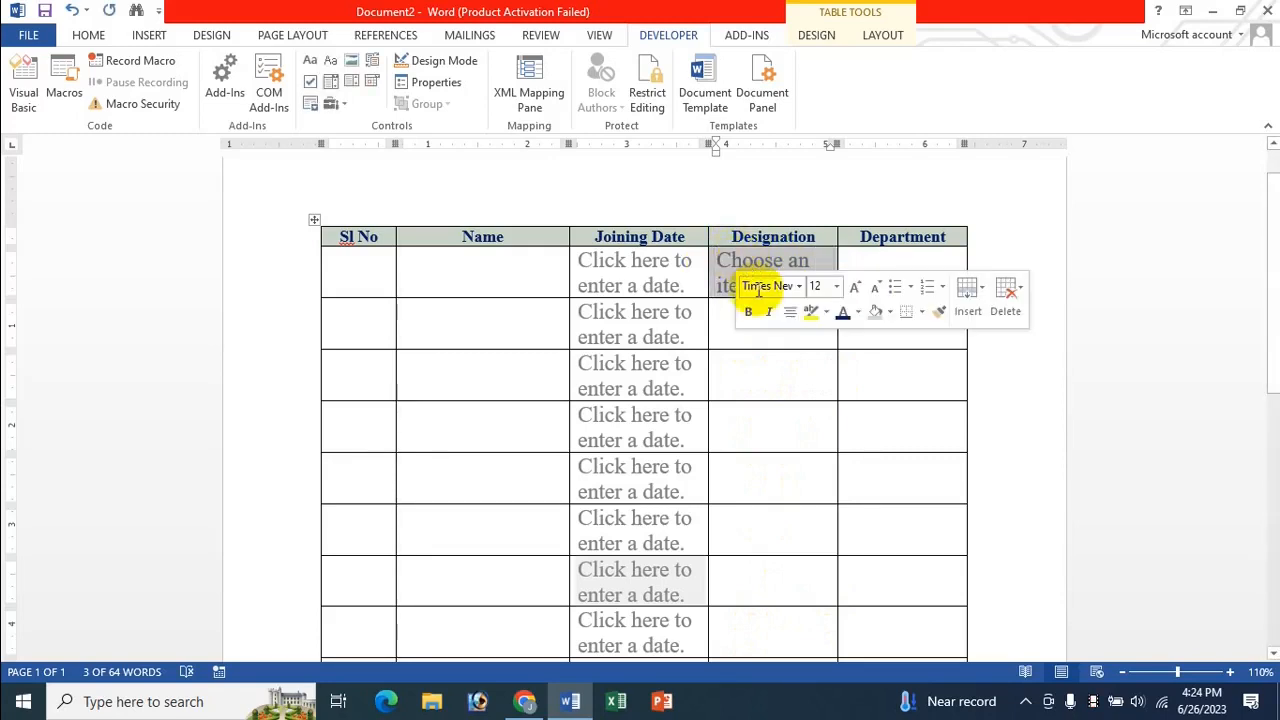
Step: Copy the Designation drop-down list into all remaining rows of its column and check the choices in the copies
click(738, 320)
click(739, 275)
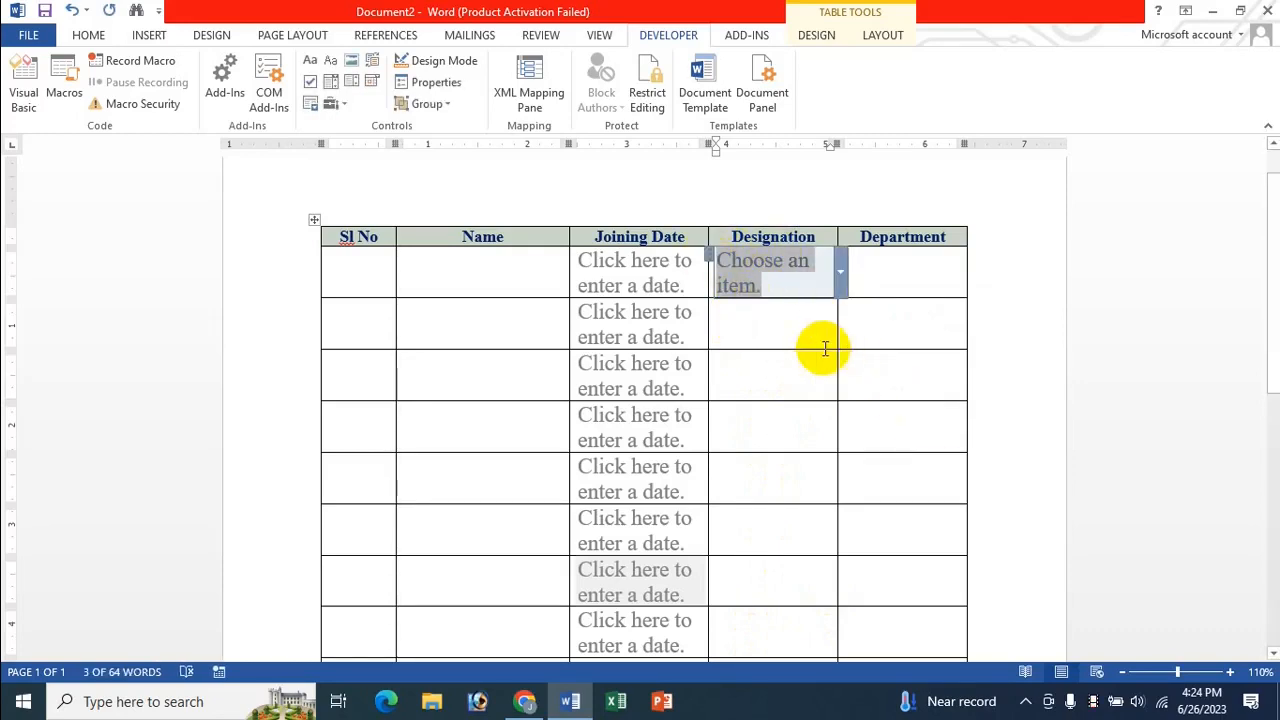
drag(806, 331, 775, 522)
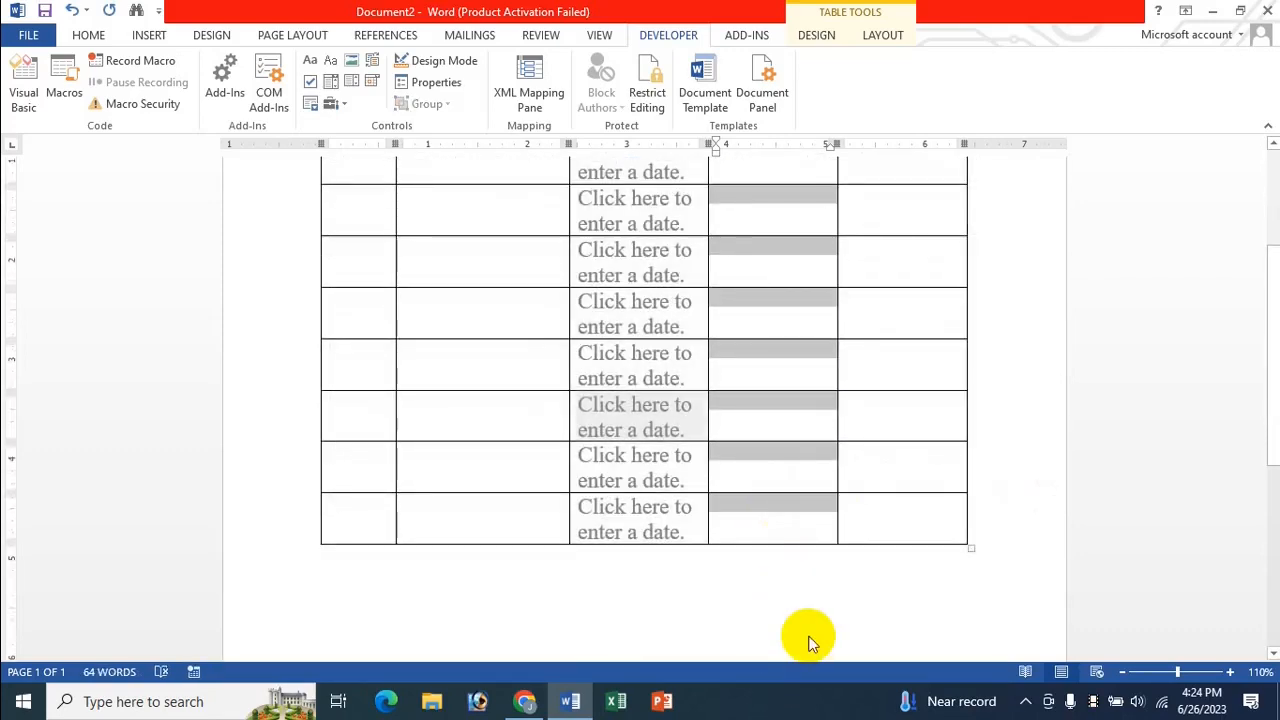
key(ctrl+v)
scroll(909, 497, up, 5)
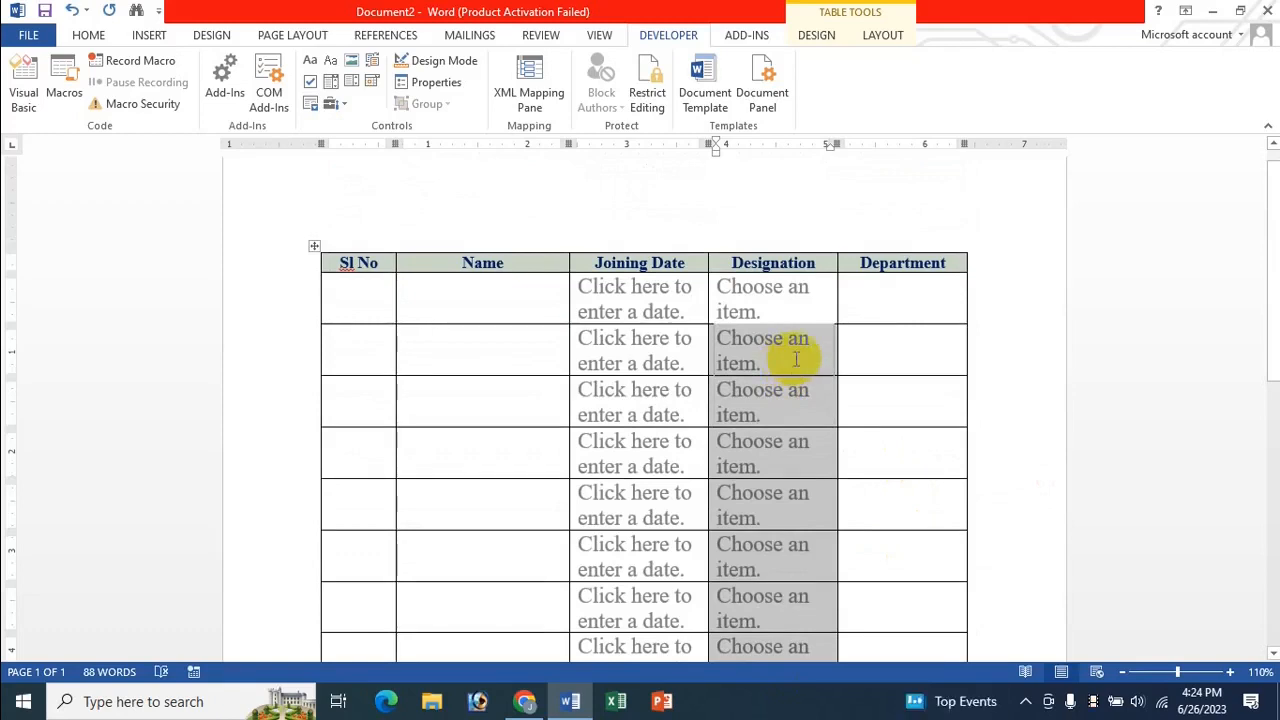
click(787, 363)
click(839, 359)
click(775, 517)
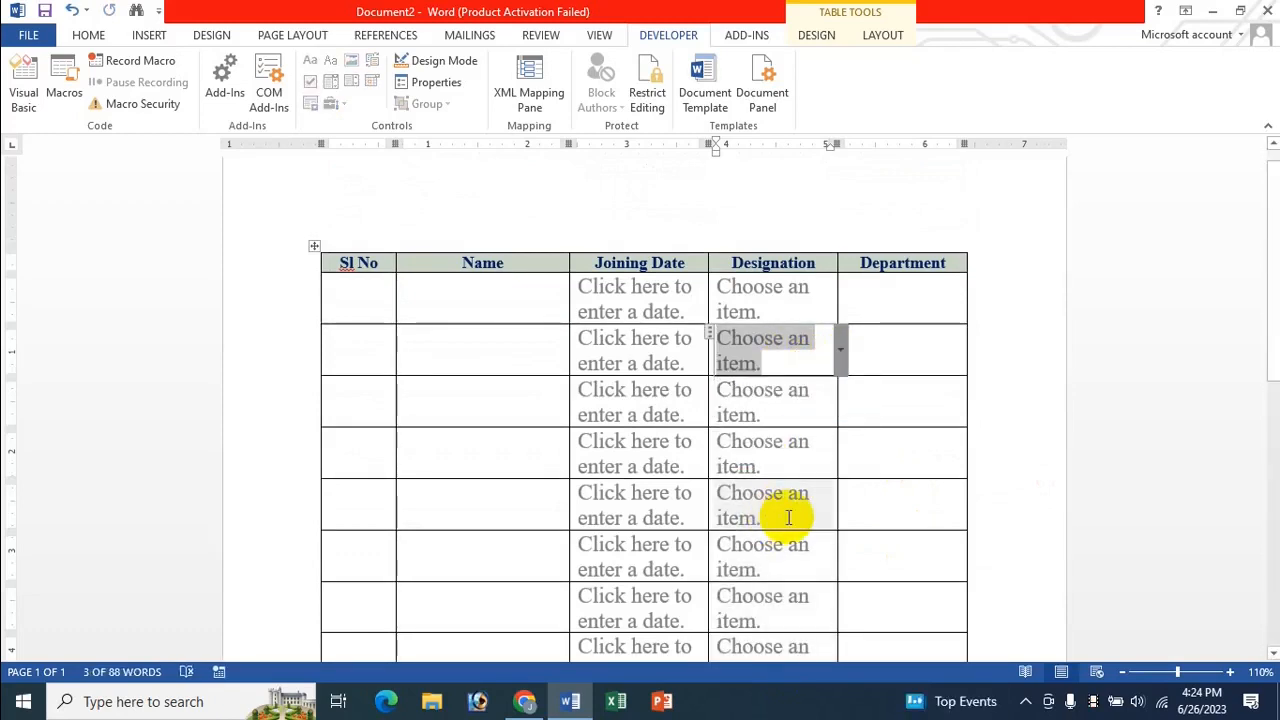
click(790, 515)
click(840, 517)
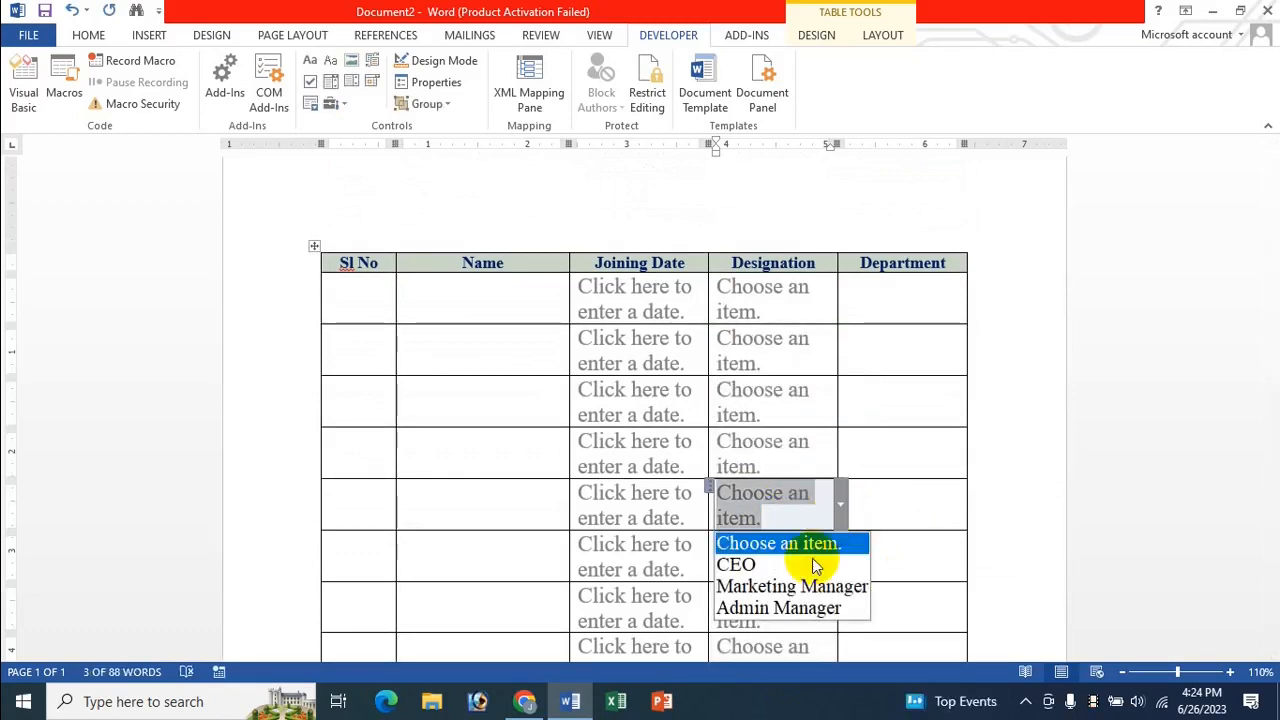
click(894, 313)
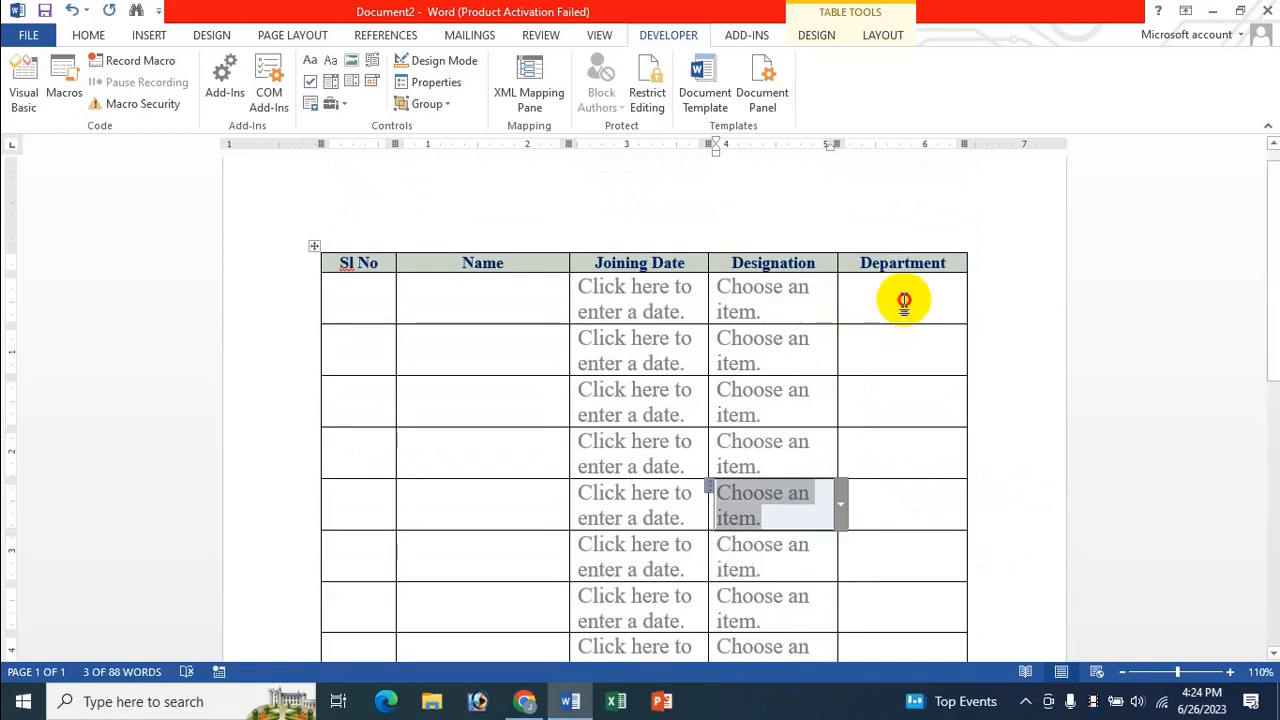
Step: Insert a drop-down list content control in the first Department cell and add the choice Admin to it
click(903, 300)
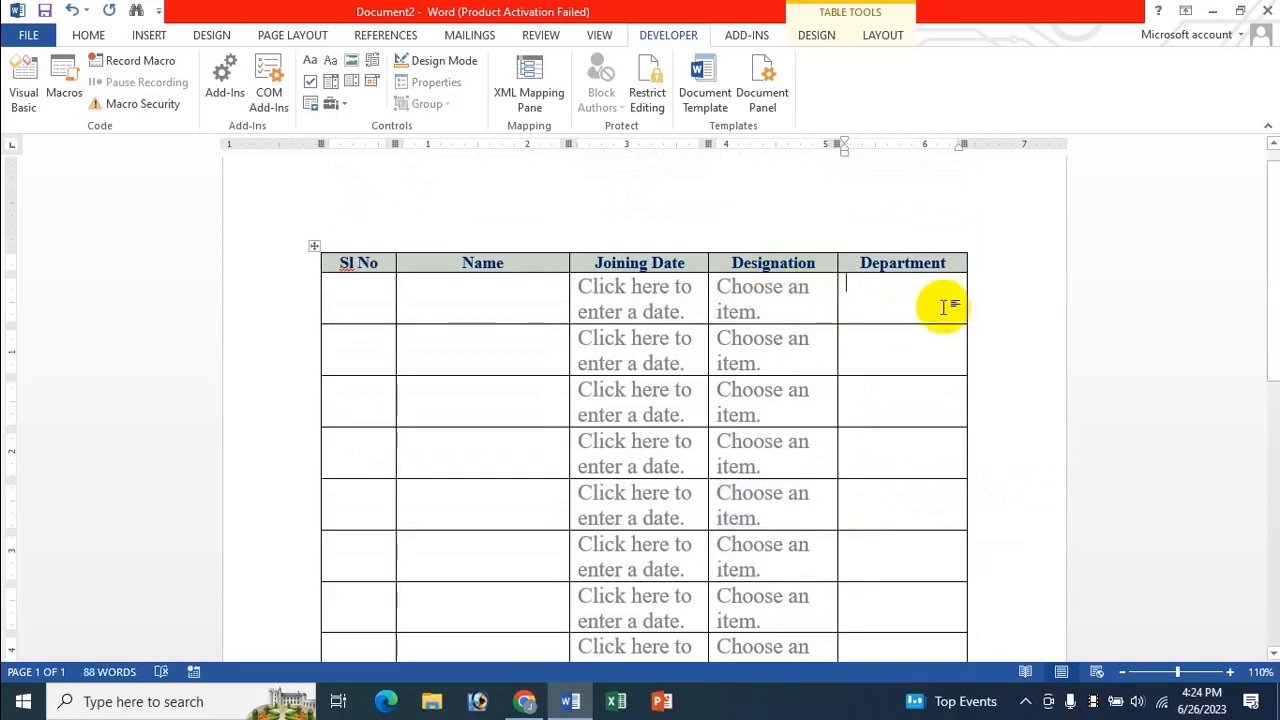
click(356, 89)
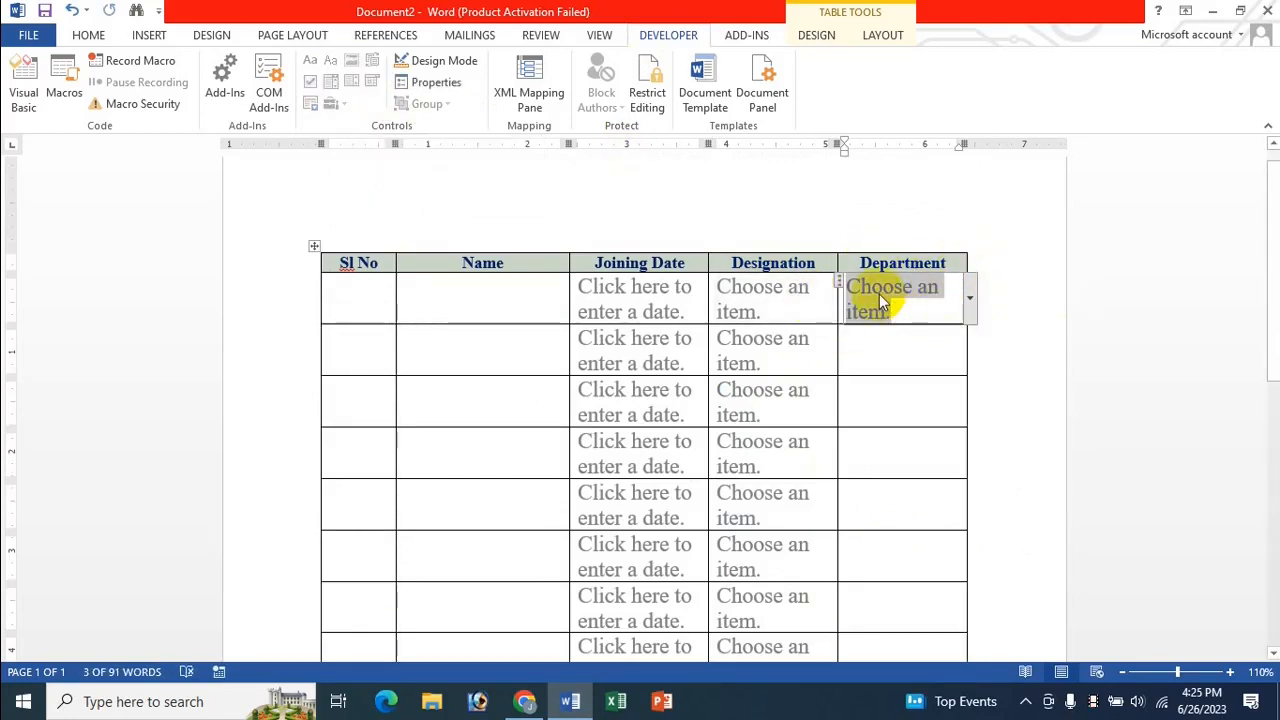
click(430, 83)
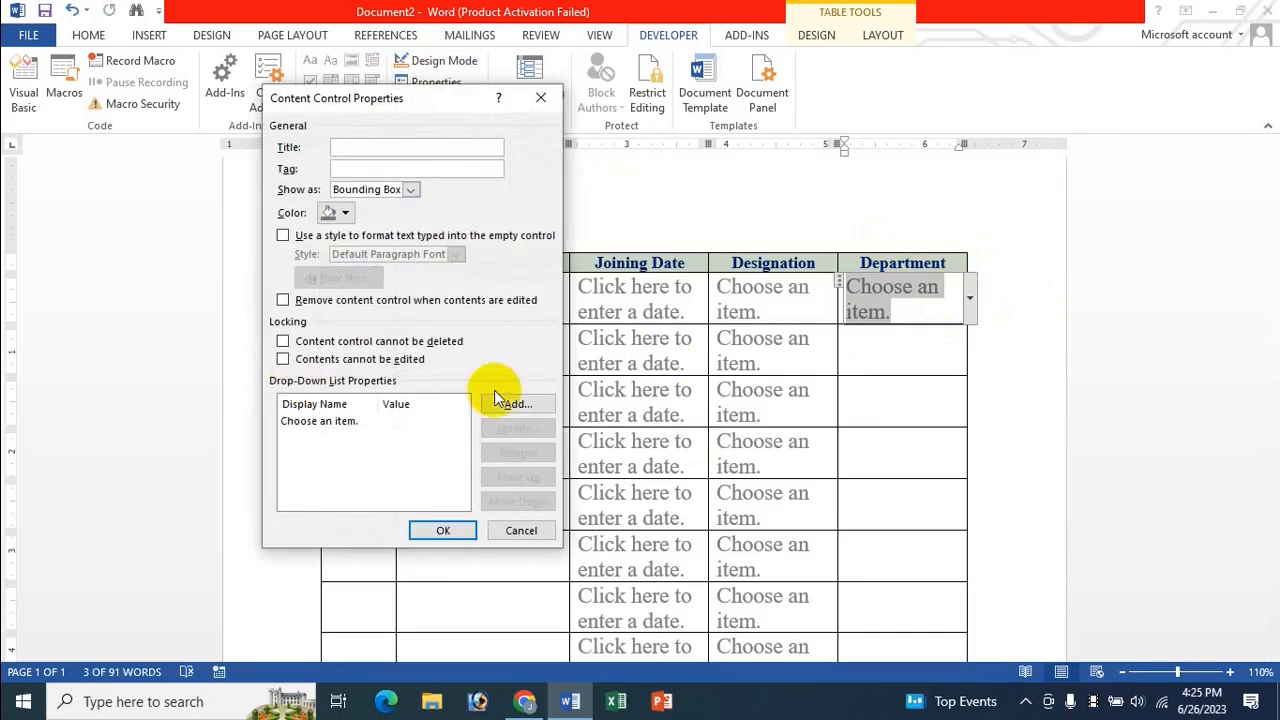
click(517, 405)
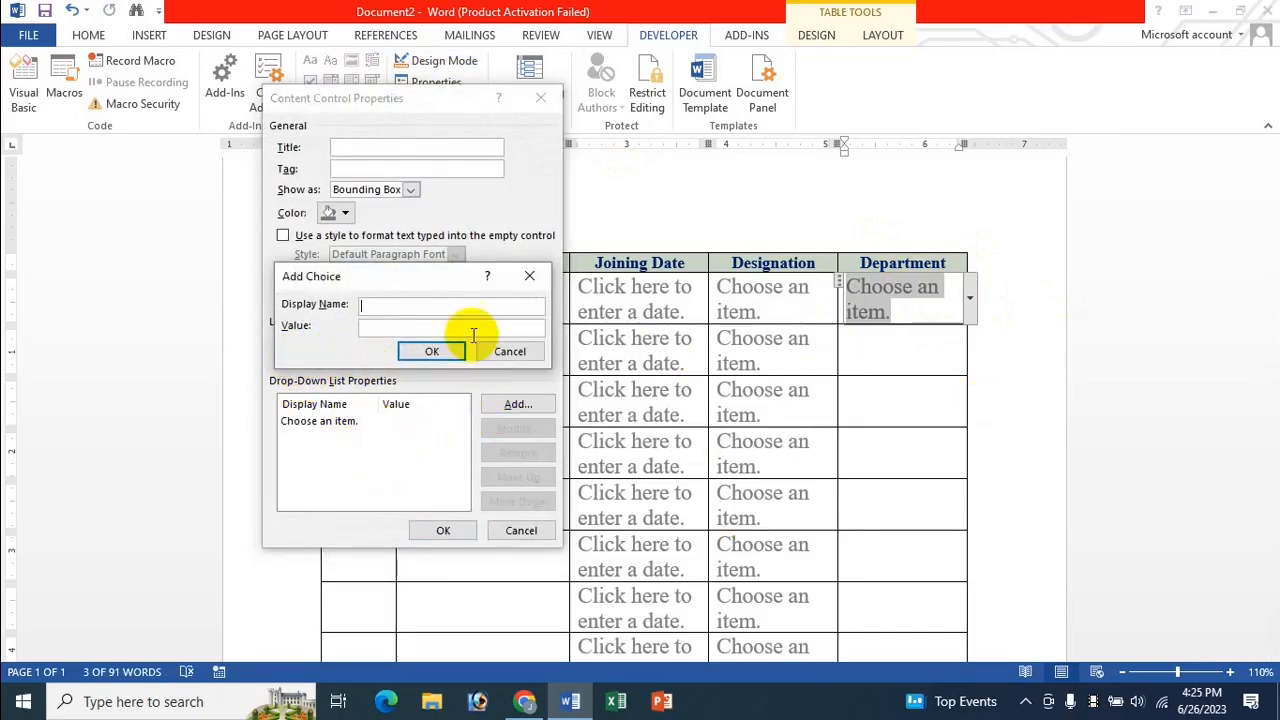
text(Admin)
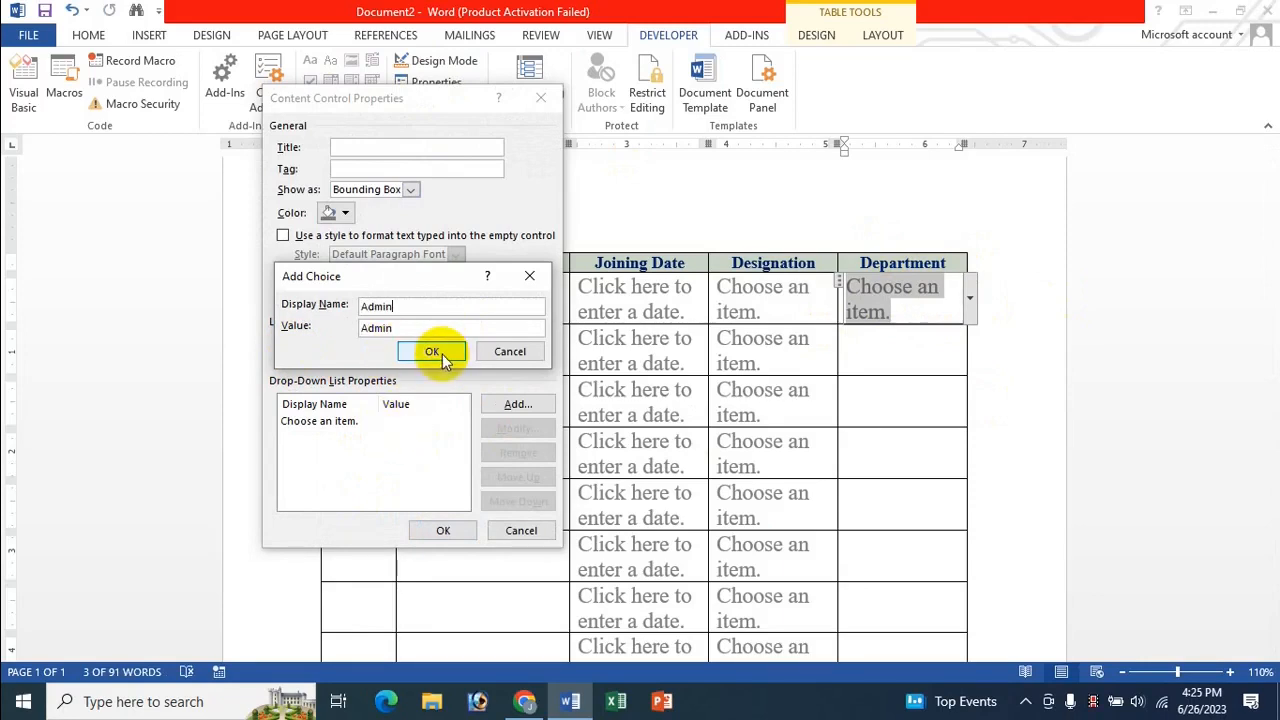
click(440, 353)
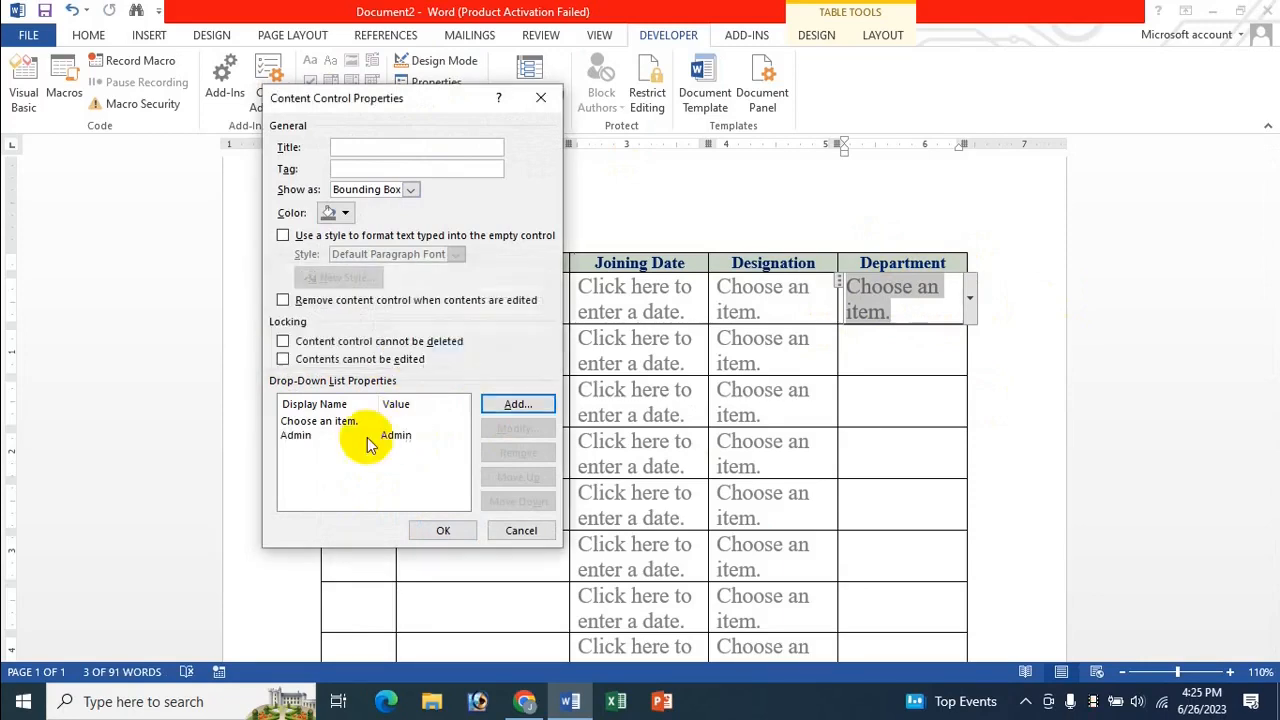
Step: Add the choices Marketing and Accounts to the Department drop-down list and check the list in the cell
click(510, 404)
text(Marketing)
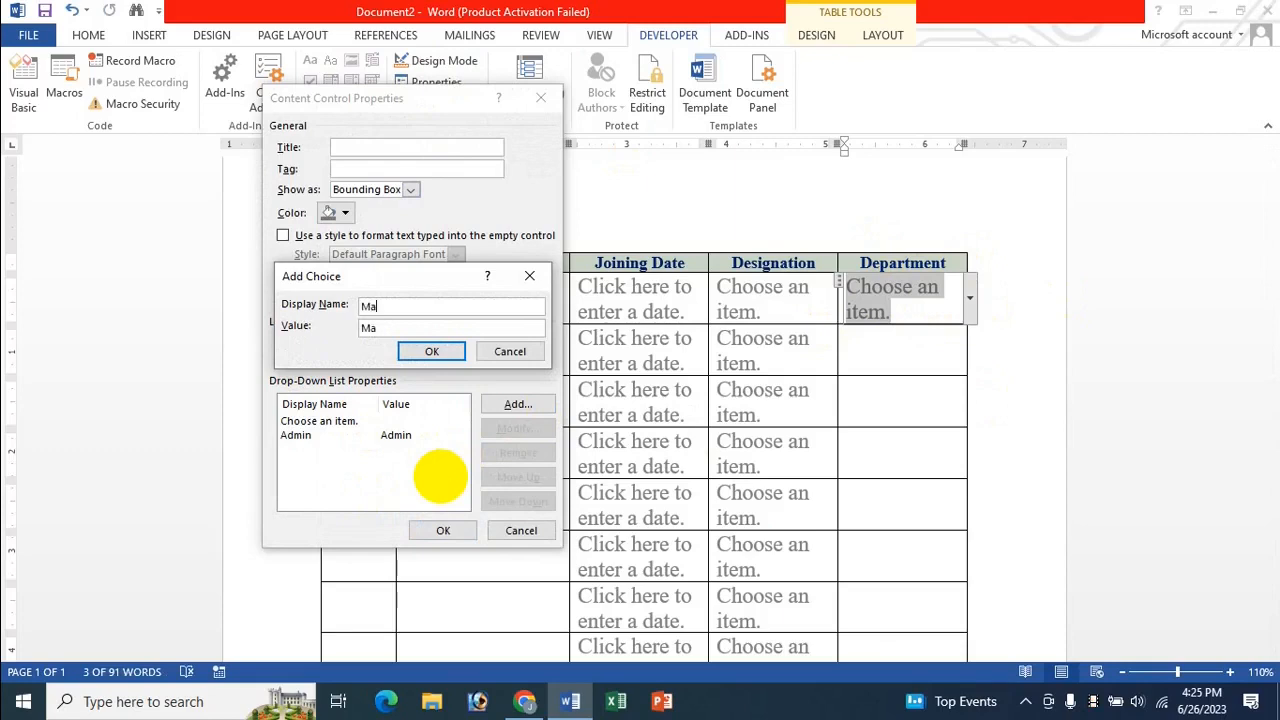
click(441, 355)
click(527, 402)
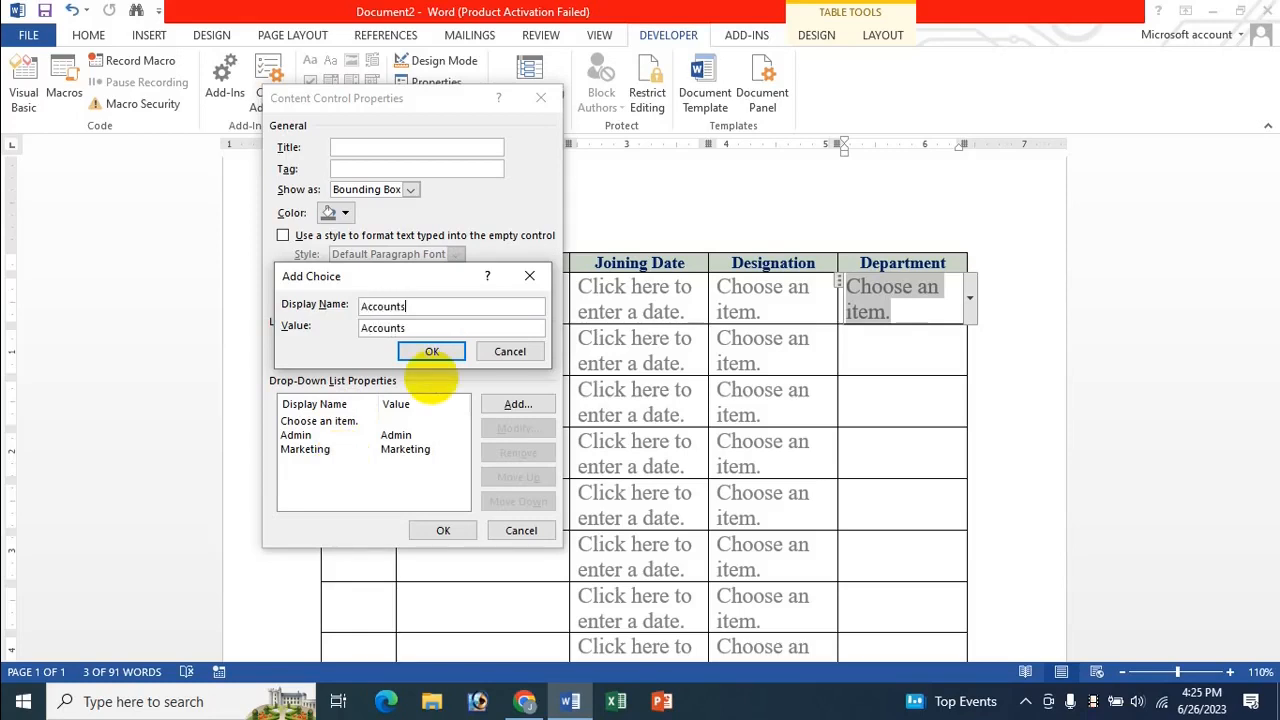
click(428, 354)
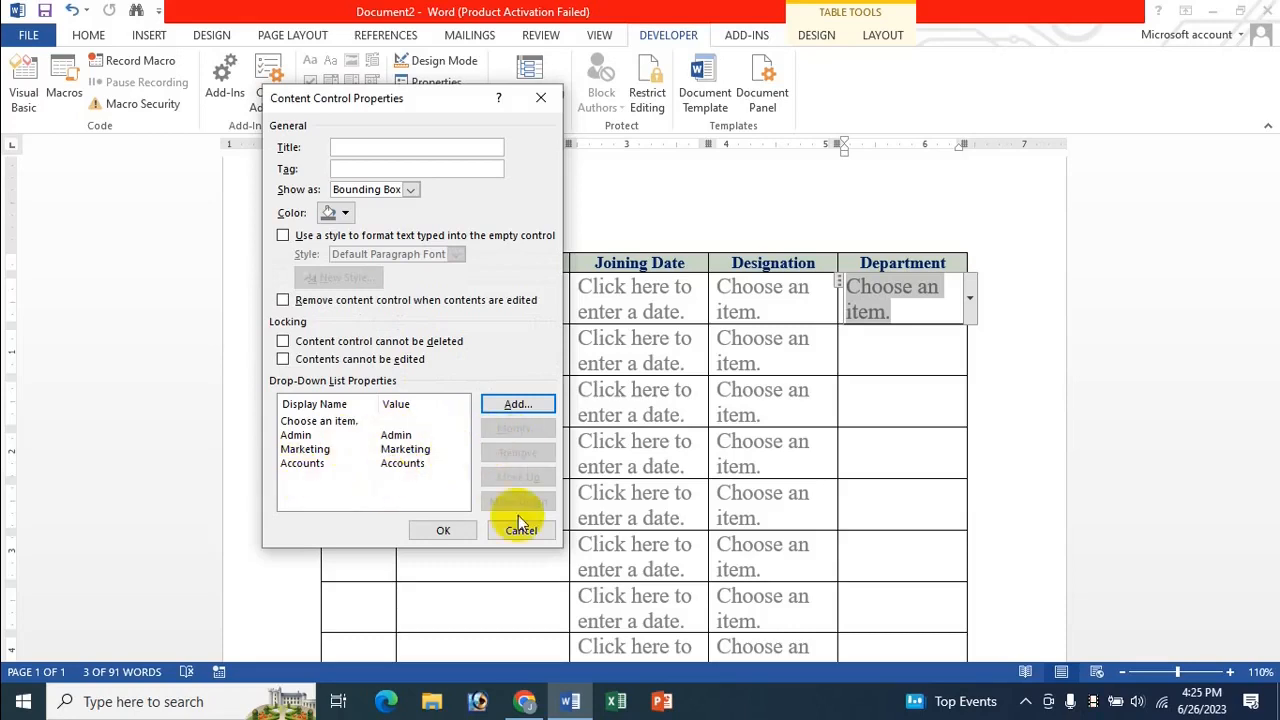
click(430, 525)
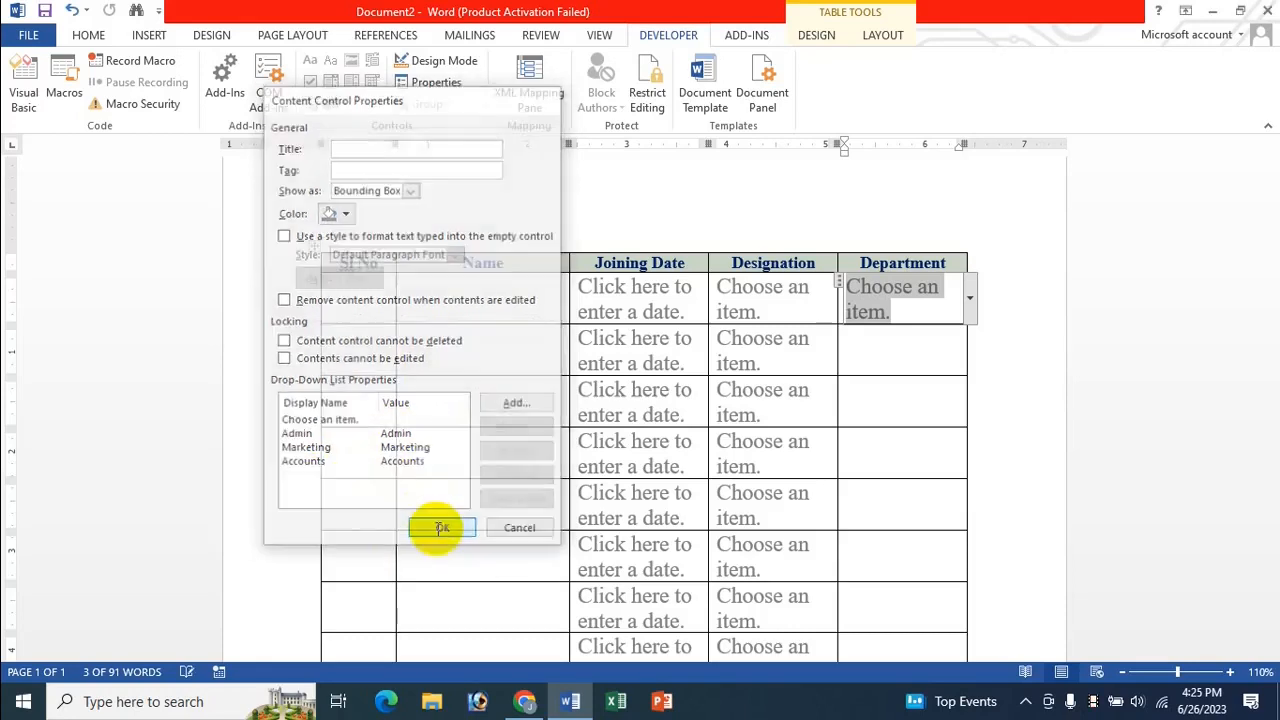
click(972, 306)
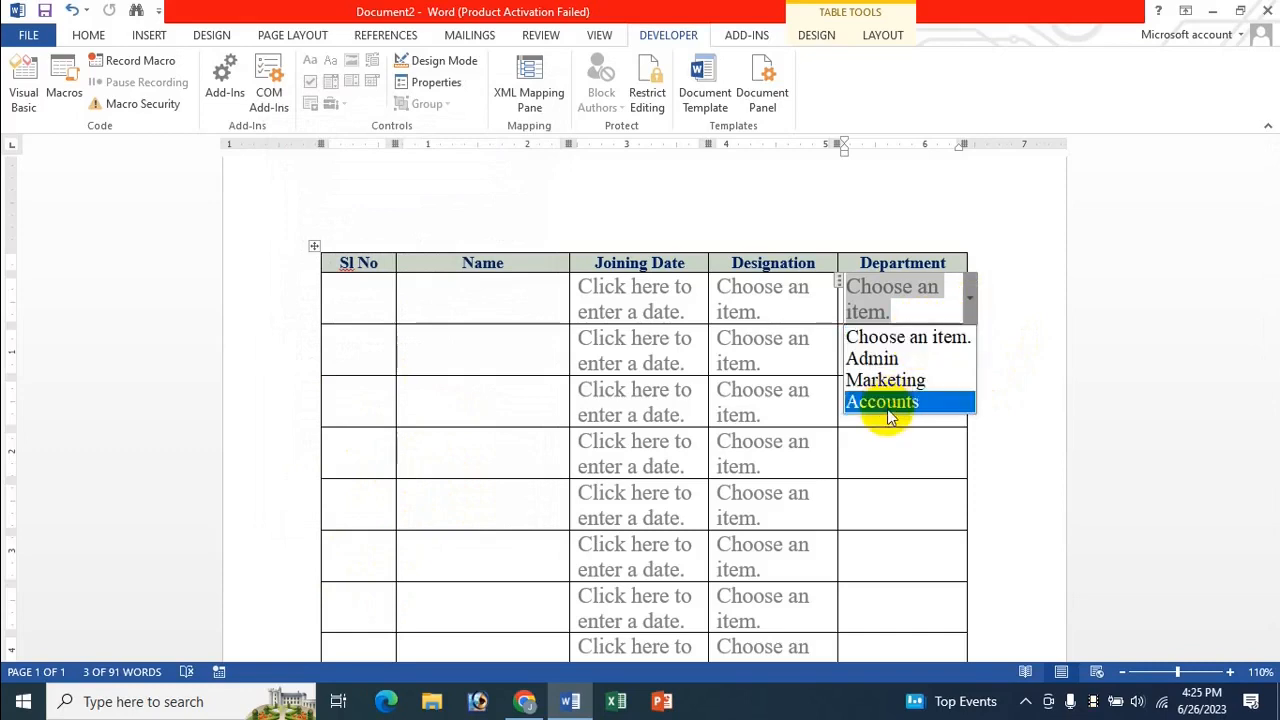
click(1023, 417)
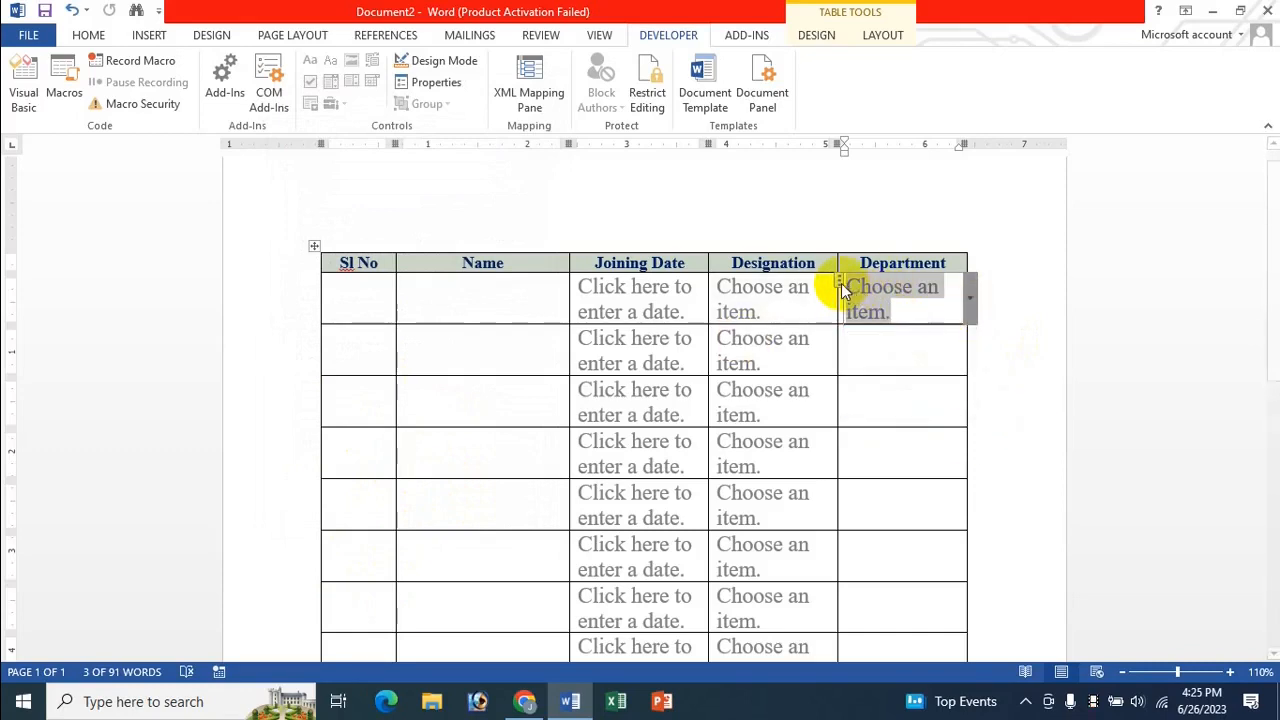
Step: Copy the Department drop-down list into all remaining rows of its column
click(862, 288)
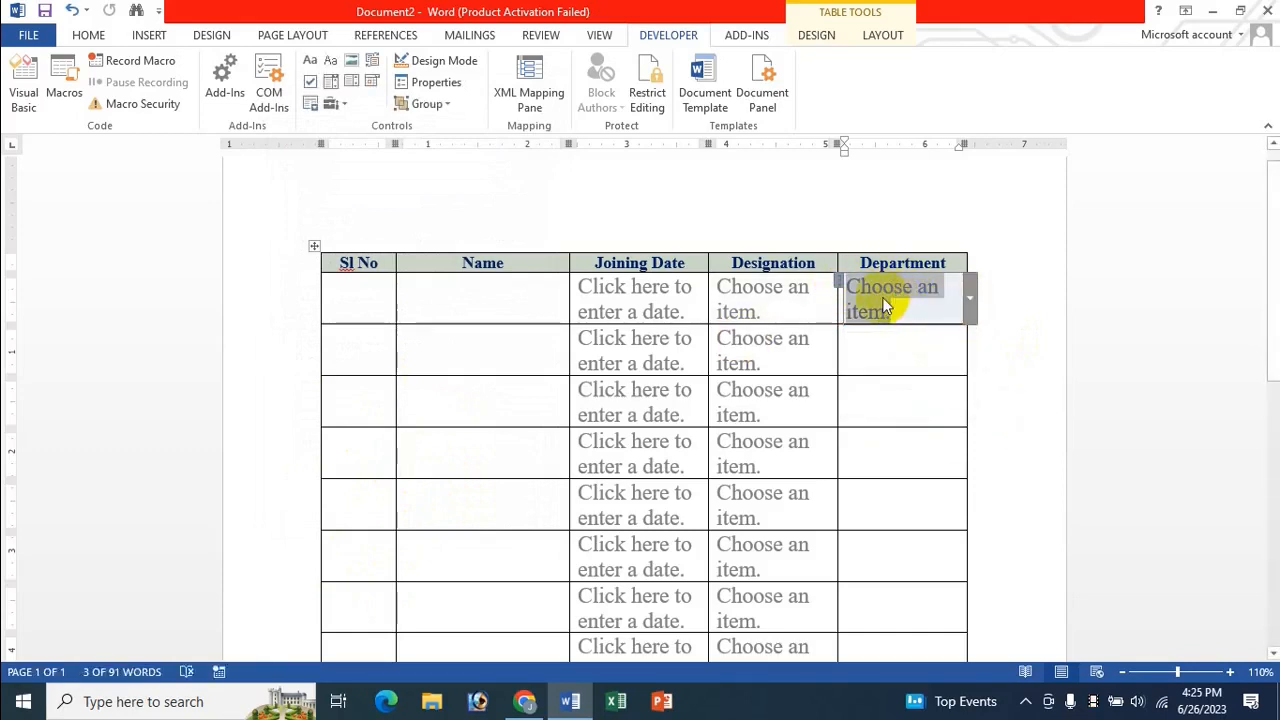
click(888, 346)
click(843, 288)
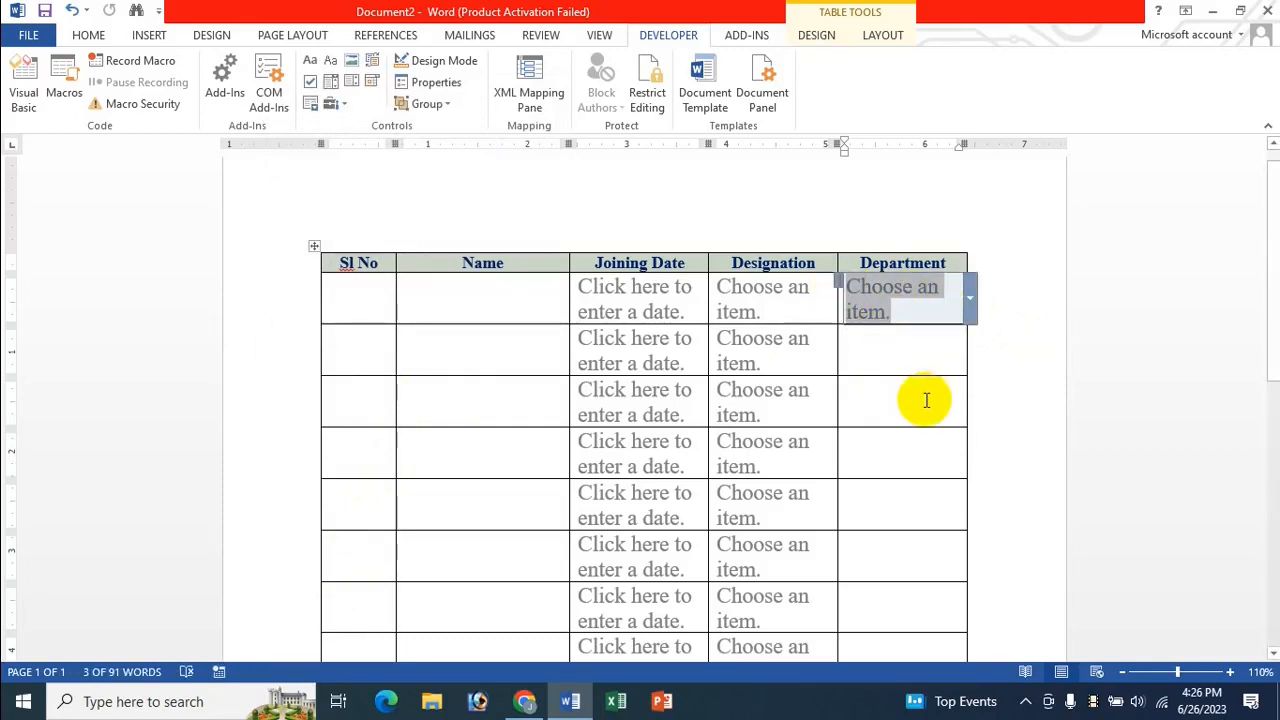
click(909, 349)
scroll(909, 345, down, 1)
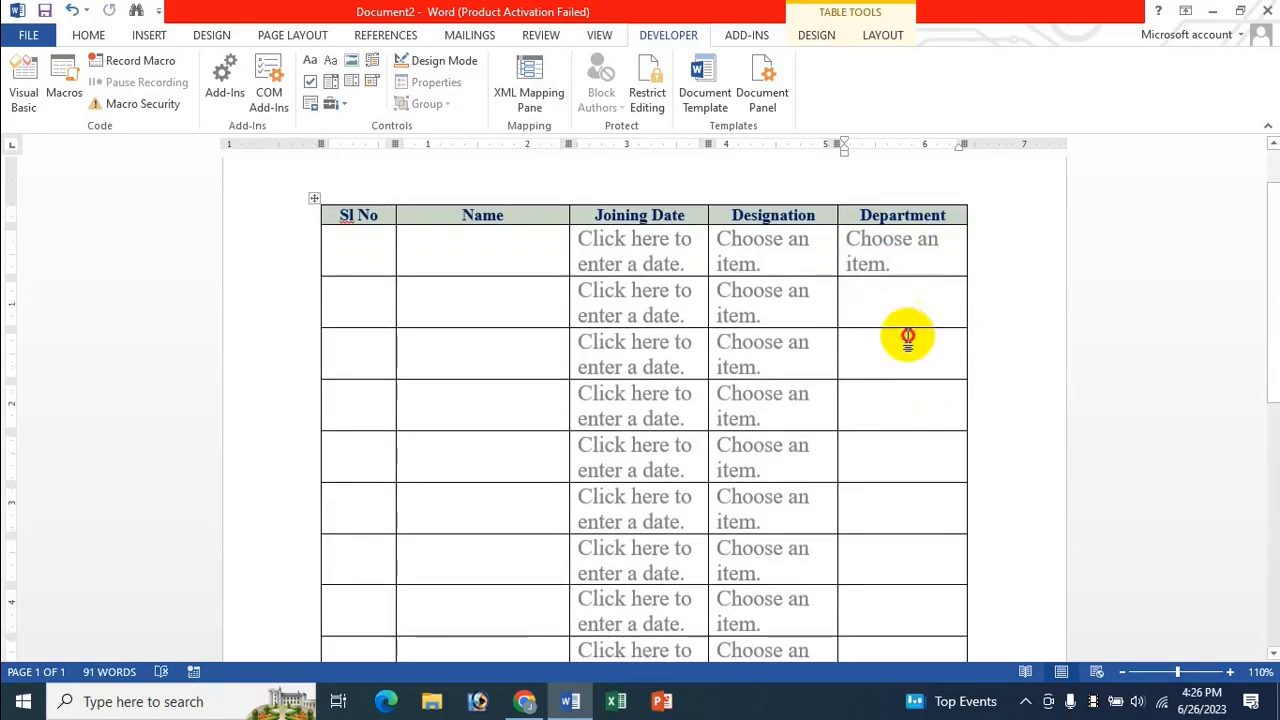
mouse_move(908, 338)
mouse_down()
mouse_move(906, 663)
mouse_move(906, 531)
mouse_move(915, 538)
mouse_up()
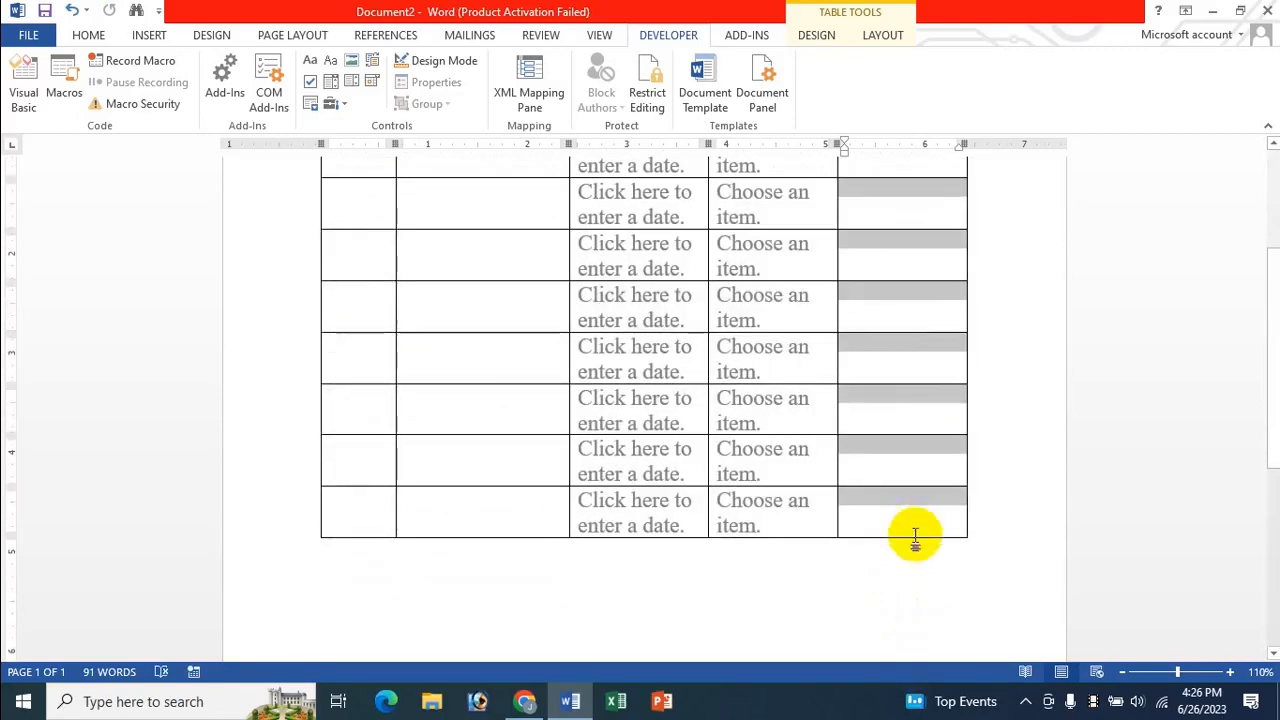
key(ctrl+v)
Step: Check the choices in the copied Department drop-down lists
scroll(1077, 451, up, 3)
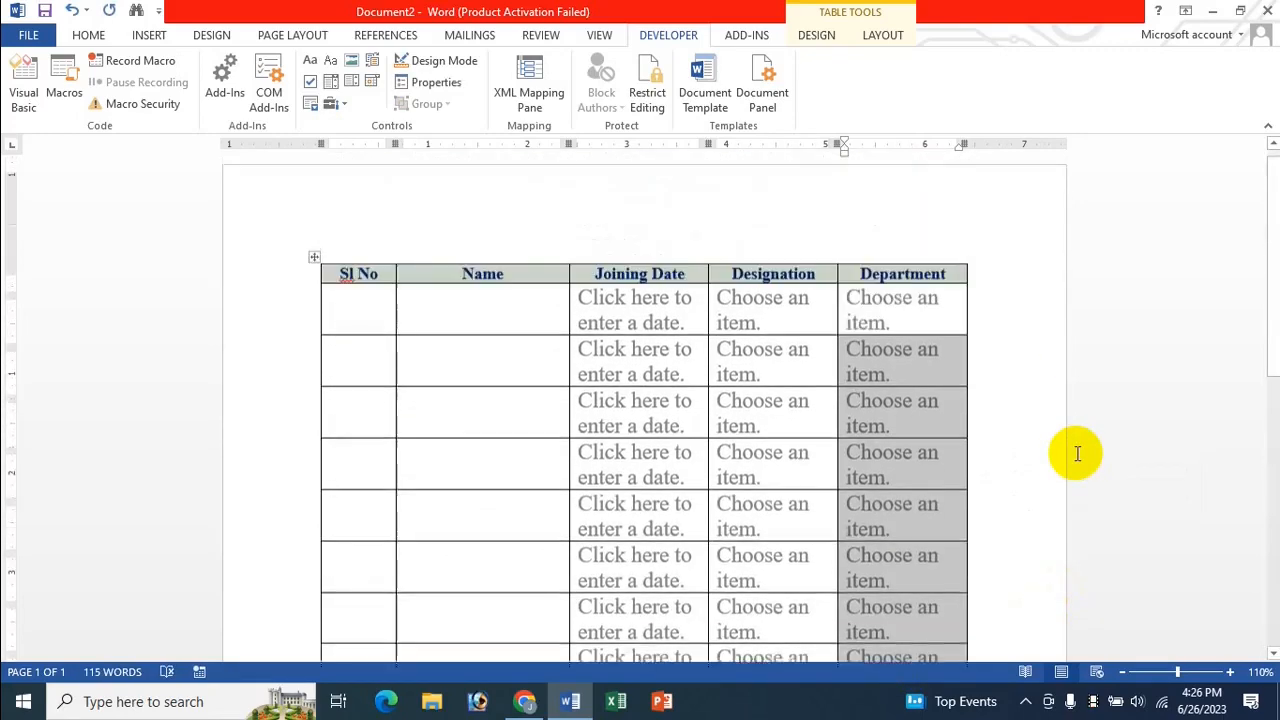
click(891, 374)
click(969, 378)
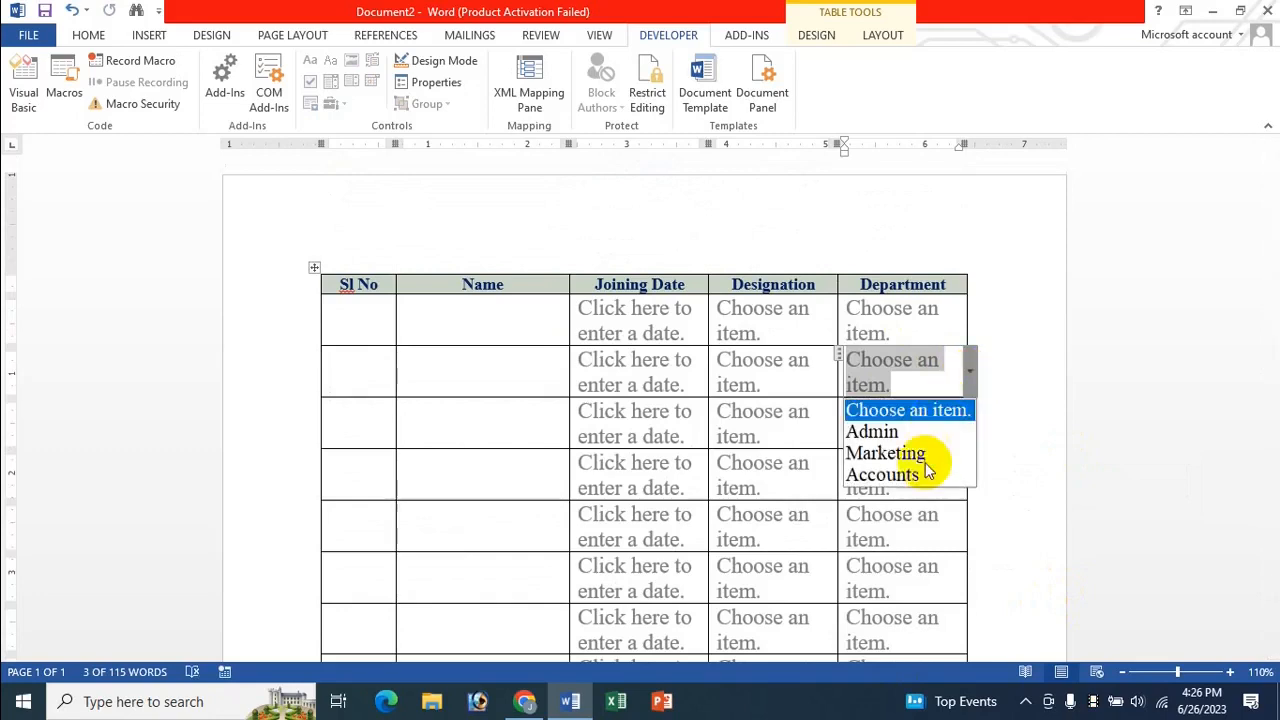
click(943, 509)
click(971, 486)
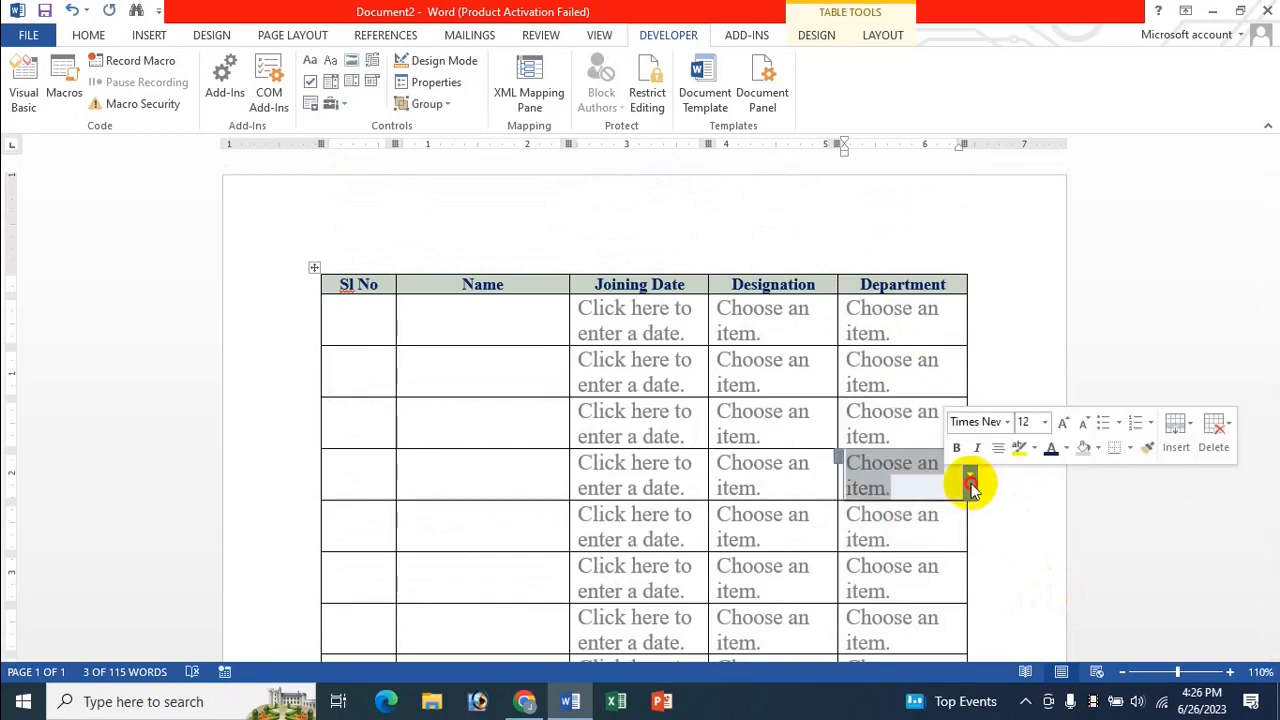
click(668, 380)
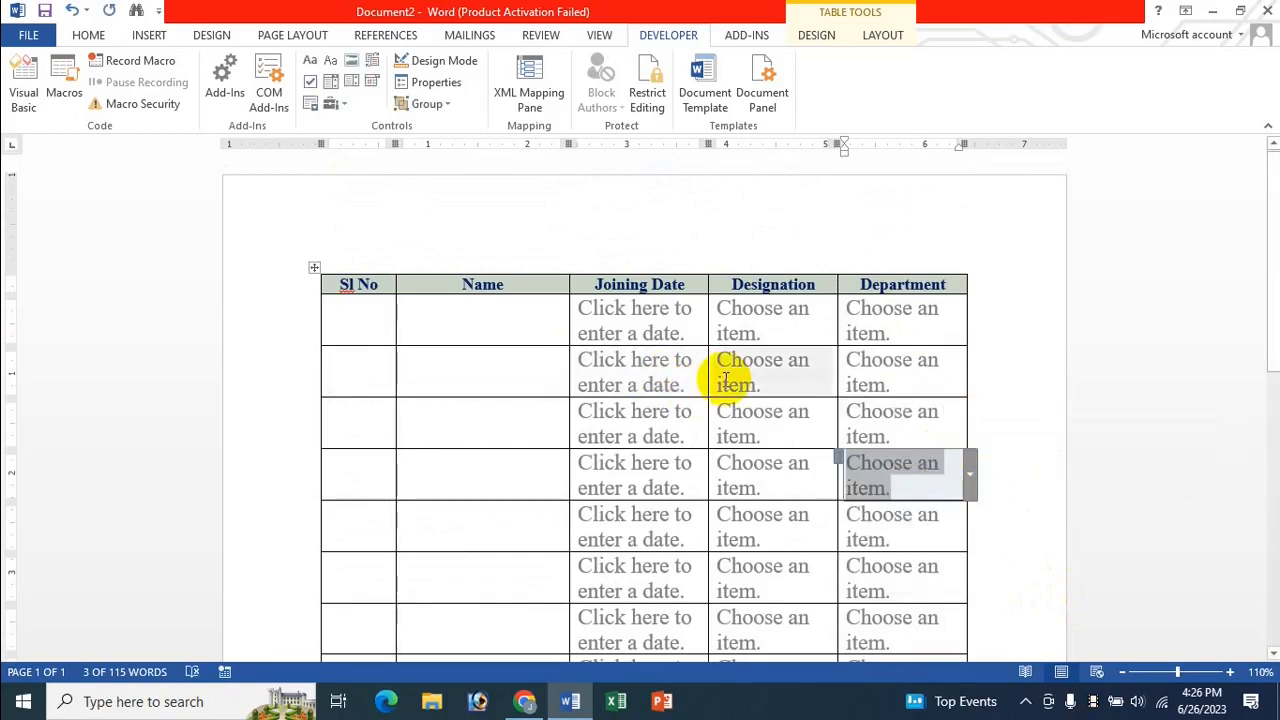
Step: Reduce the font size of all Joining Date, Designation and Department entries below the header to 10
scroll(708, 371, down, 2)
scroll(663, 243, down, 1)
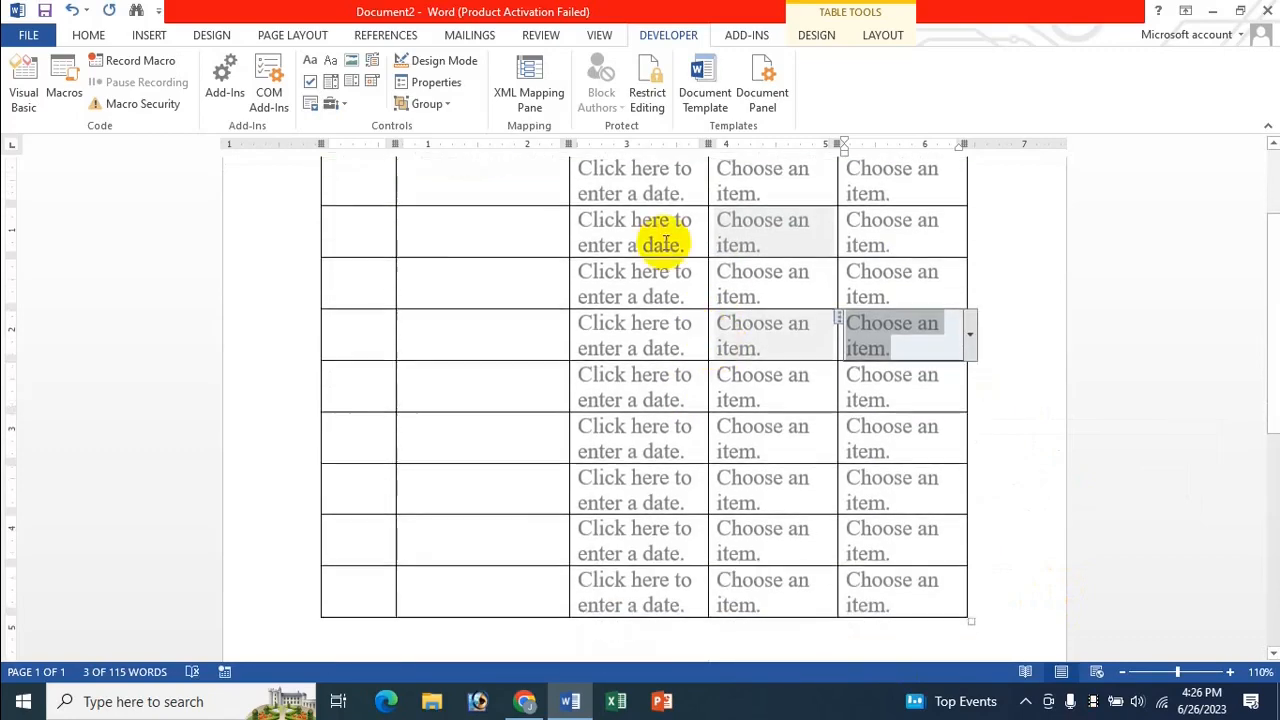
scroll(680, 342, up, 3)
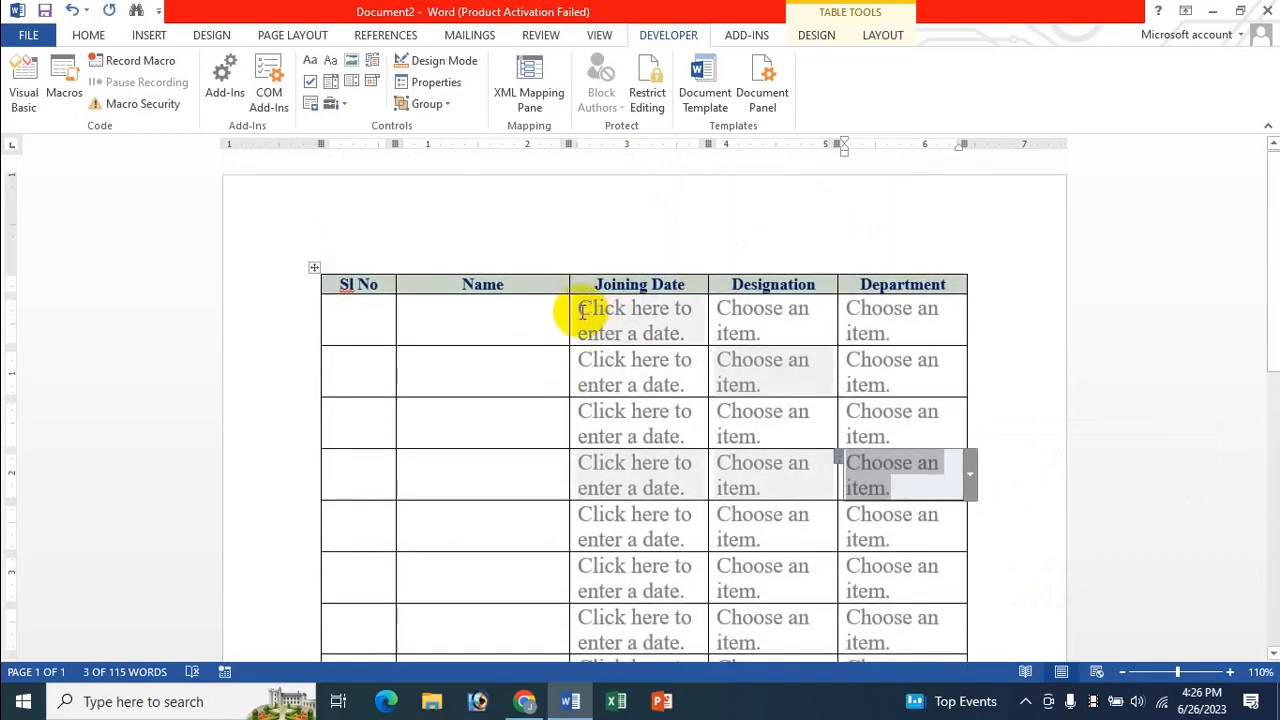
mouse_move(600, 312)
mouse_down()
mouse_move(827, 475)
mouse_move(877, 634)
mouse_move(874, 697)
mouse_move(884, 499)
mouse_up()
key(ctrl+v)
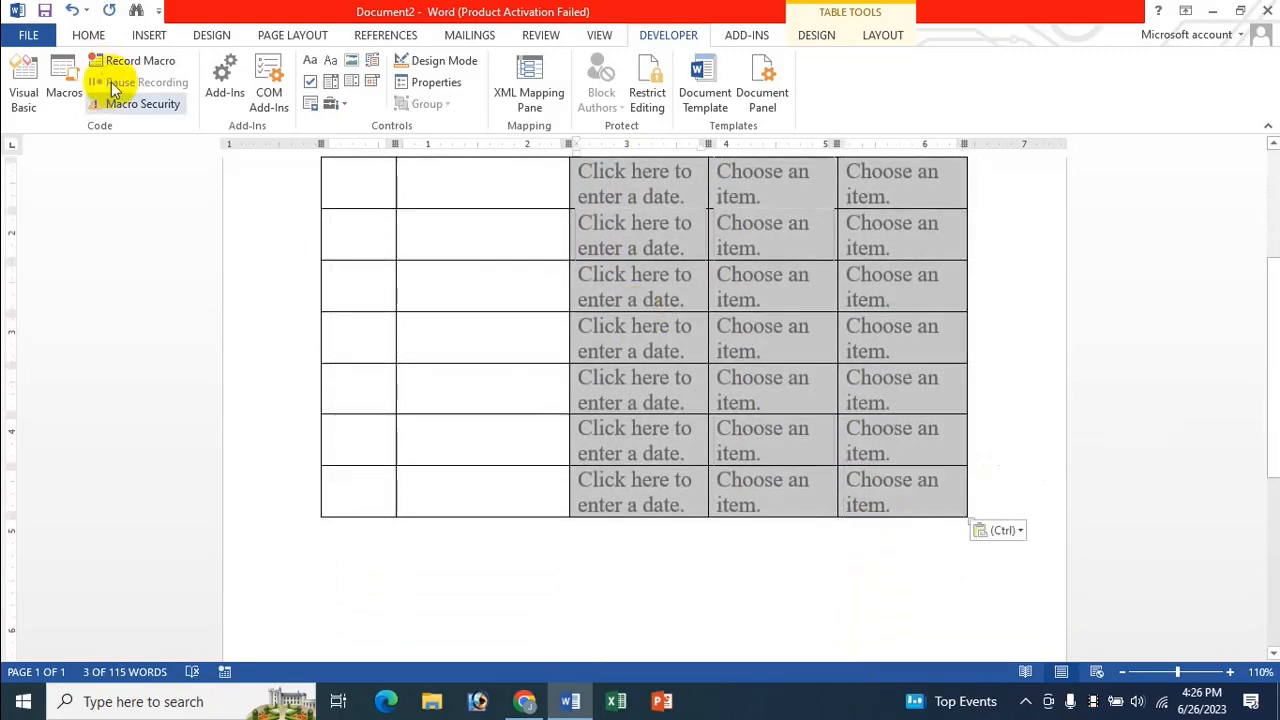
click(88, 35)
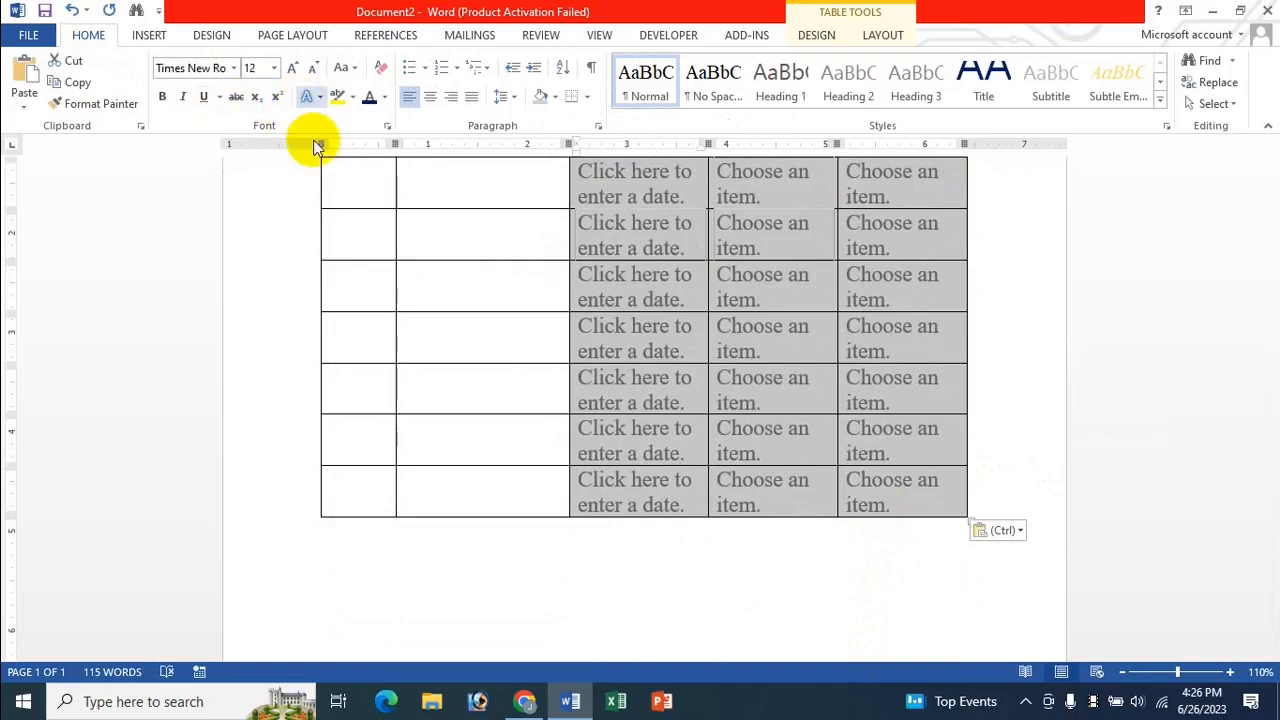
click(316, 68)
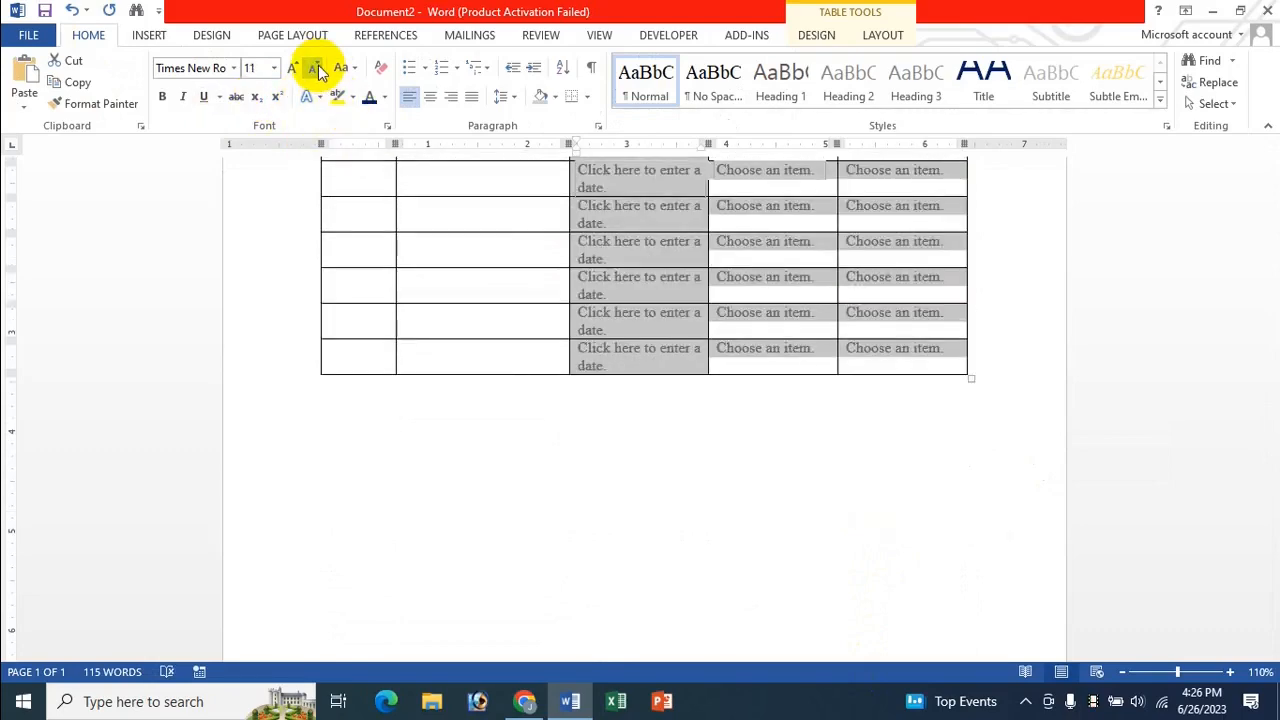
scroll(1006, 340, up, 4)
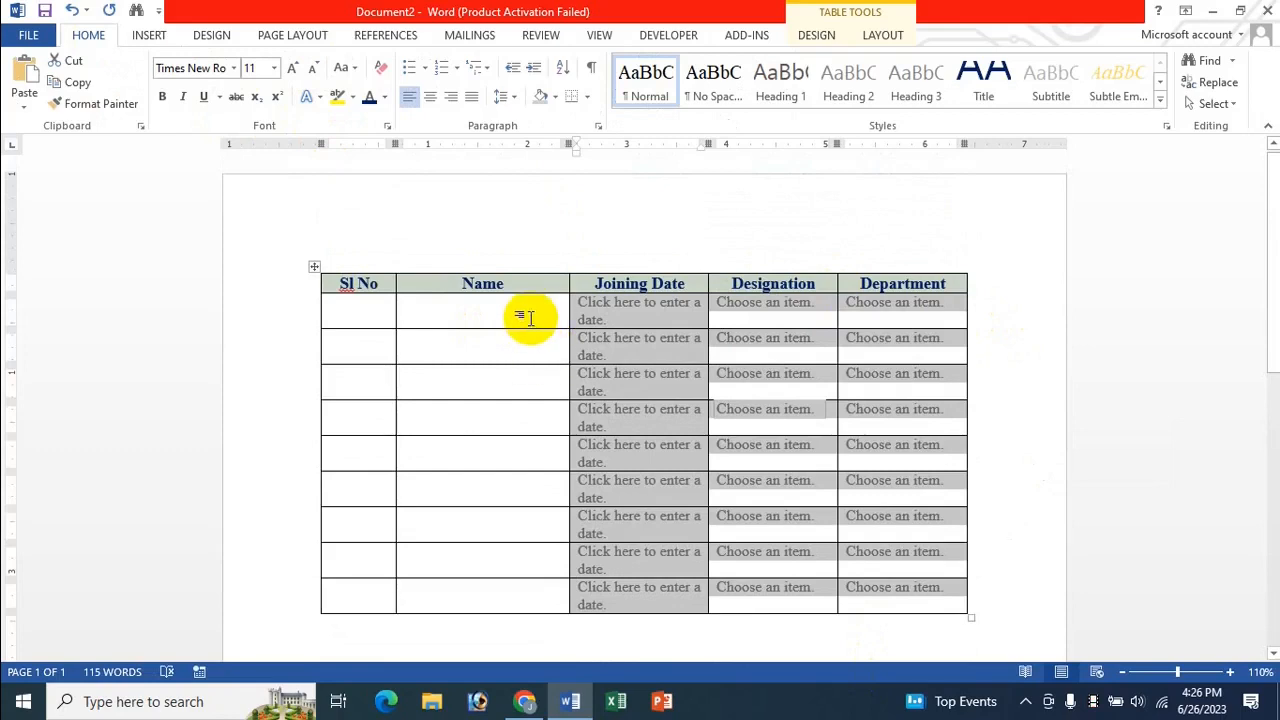
click(316, 68)
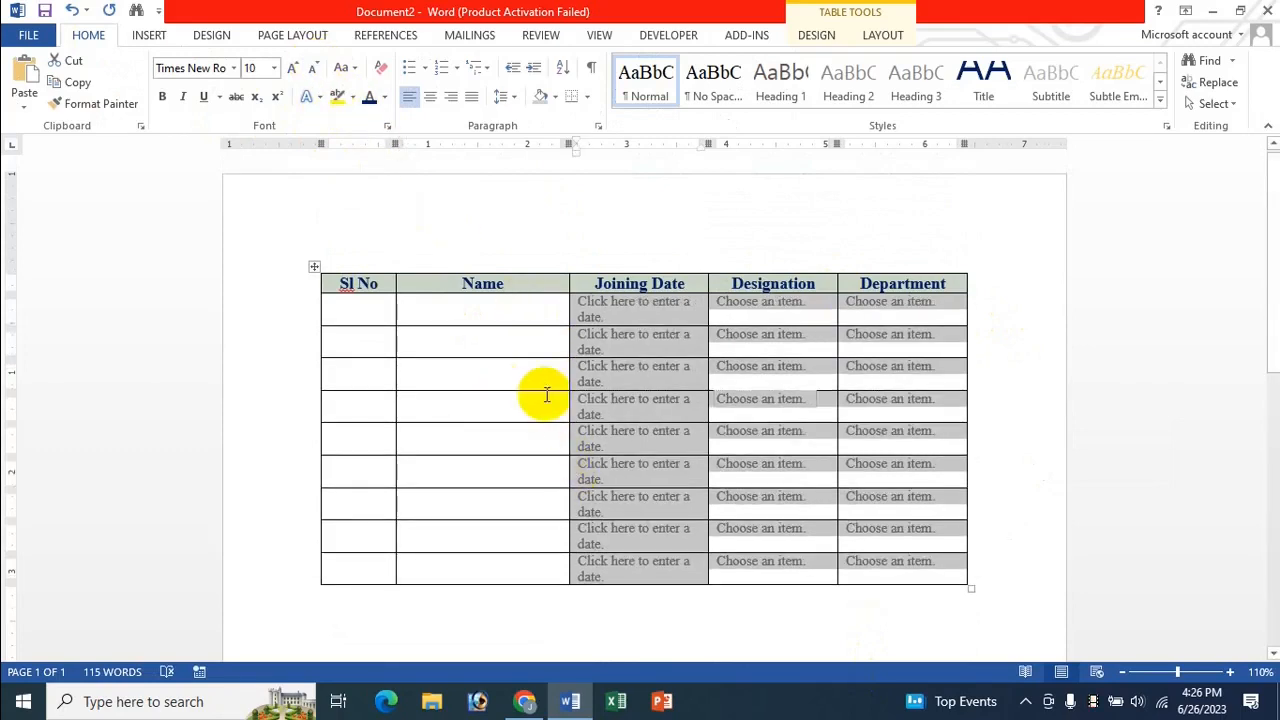
Step: Narrow the Sl No column slightly and widen the Joining Date column by shifting its border with the Name column
click(532, 314)
click(383, 284)
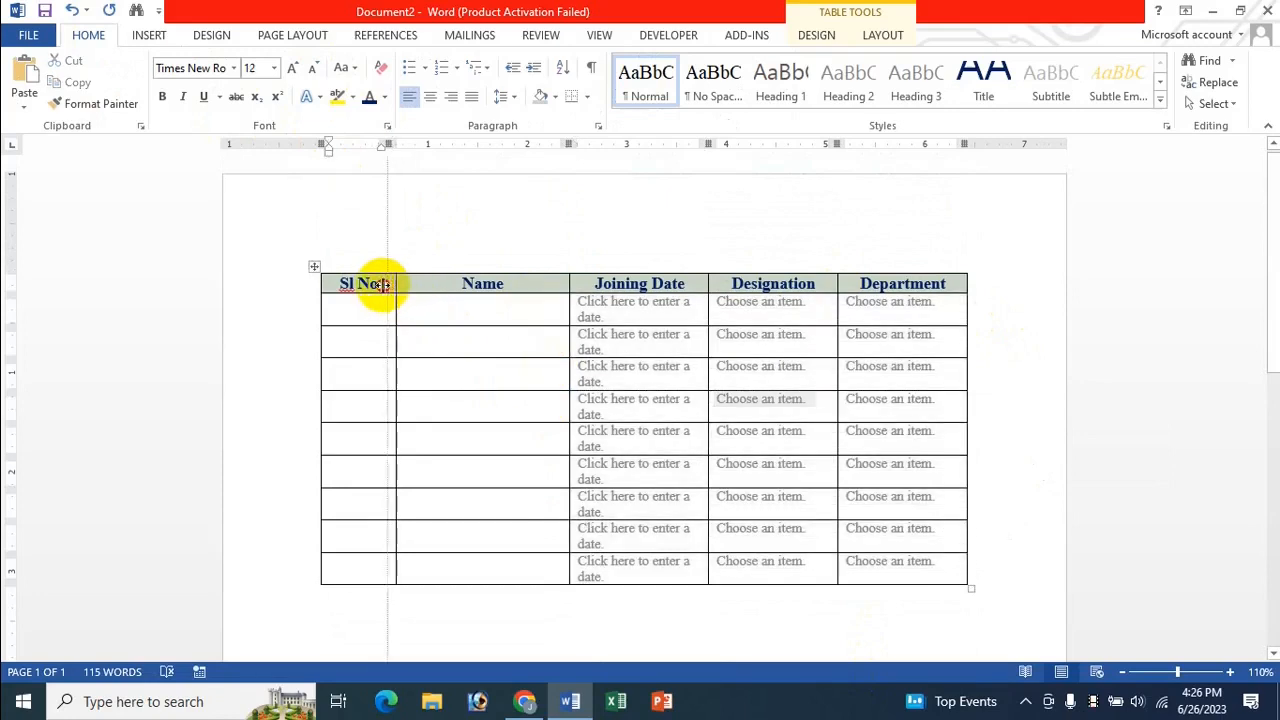
drag(383, 284, 383, 284)
click(426, 297)
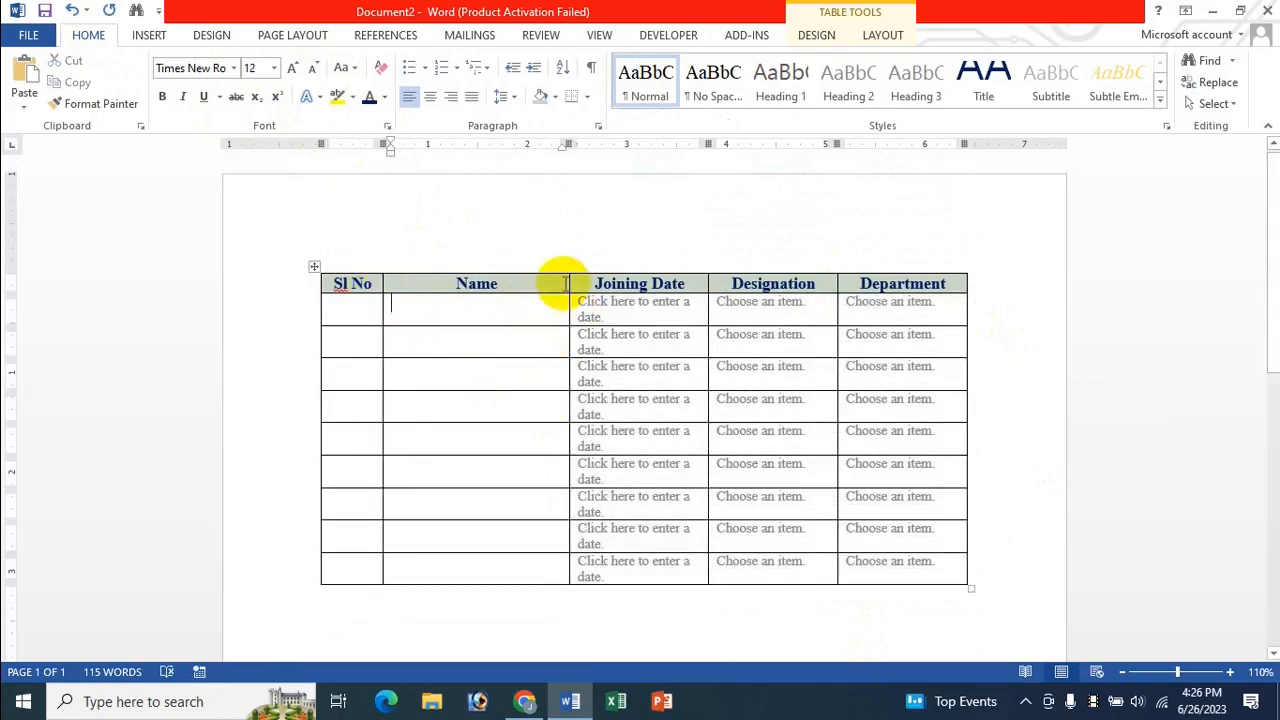
drag(566, 283, 557, 279)
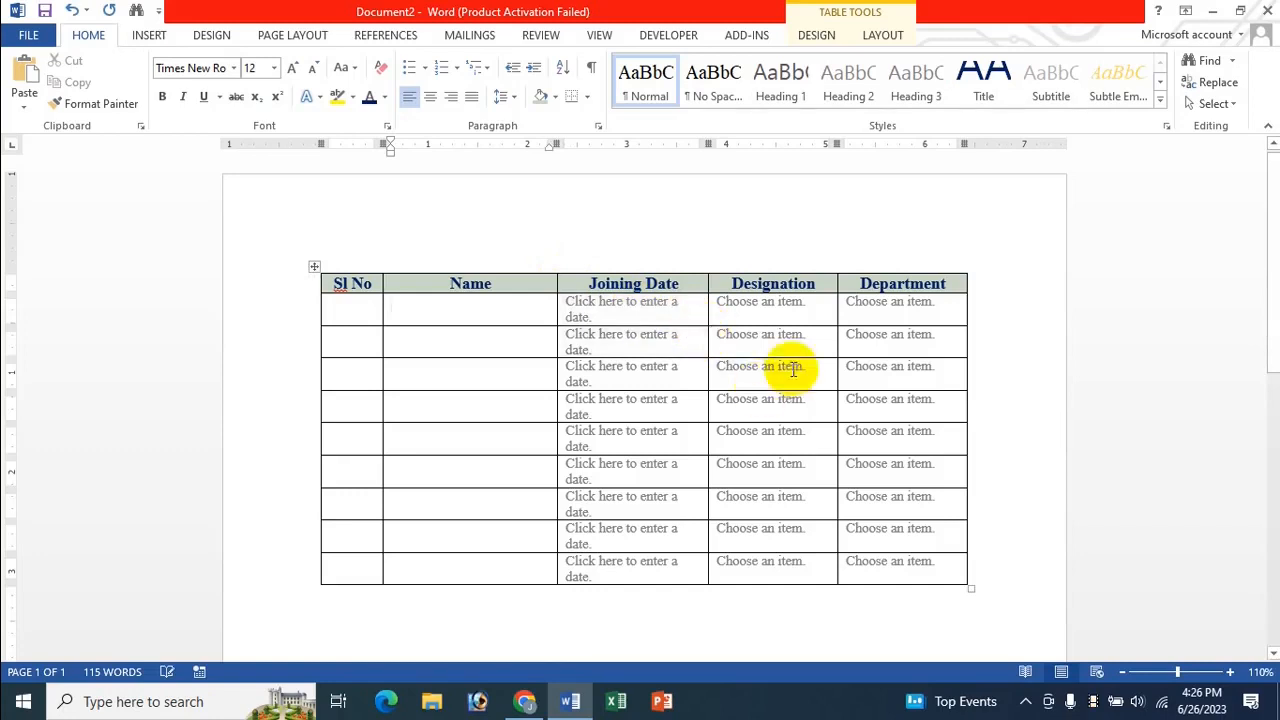
Step: Fill the first row with serial number 01, the staff member's name and the joining date 6/22/2023
click(355, 312)
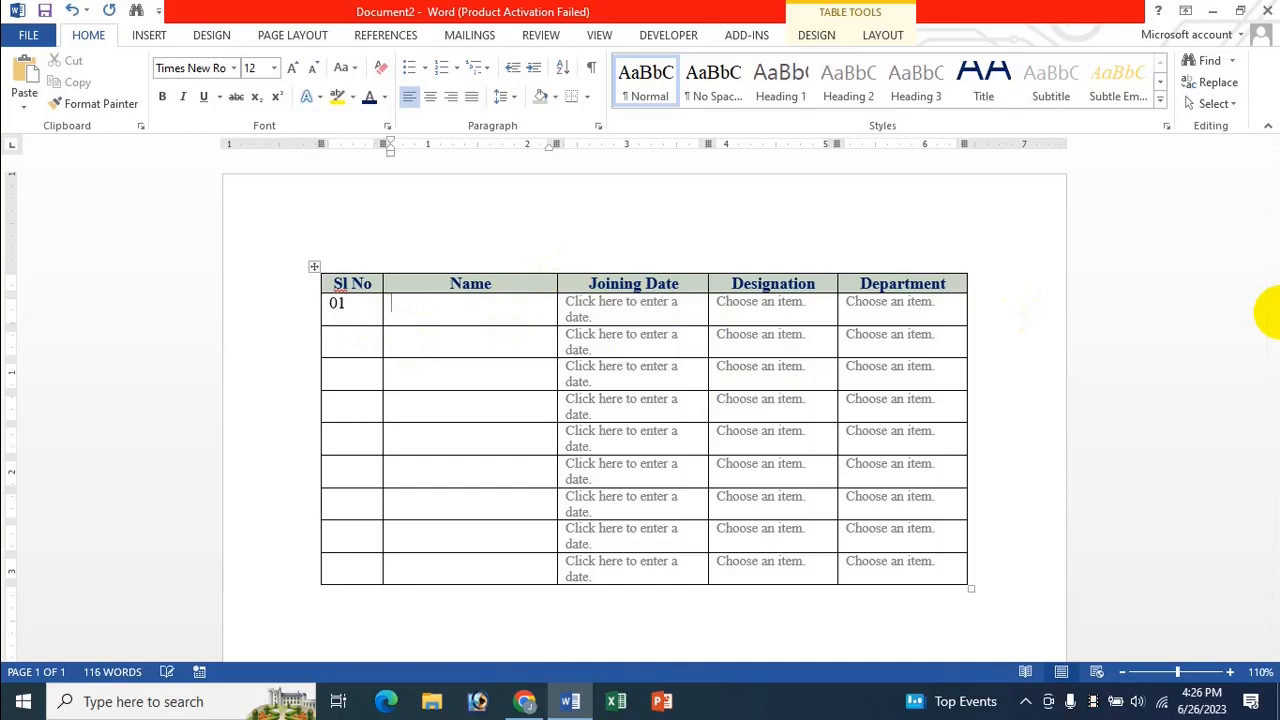
text(Jasim)
key(Tab)
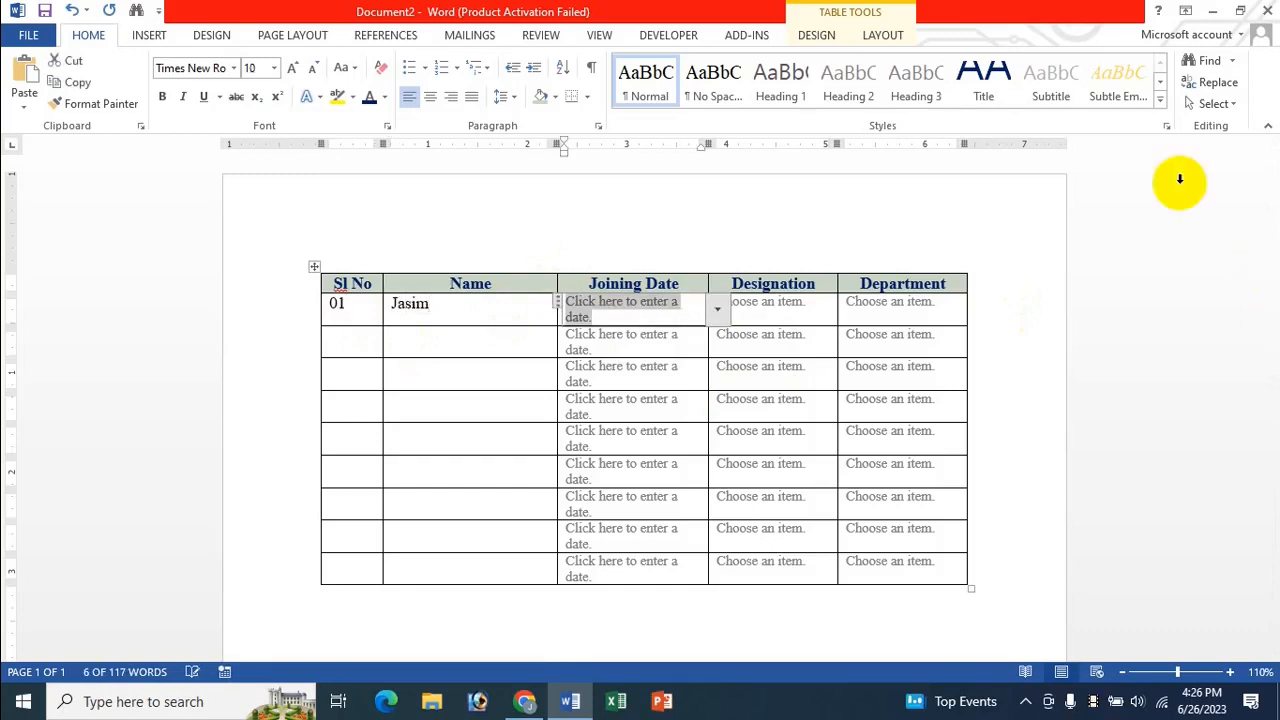
click(718, 313)
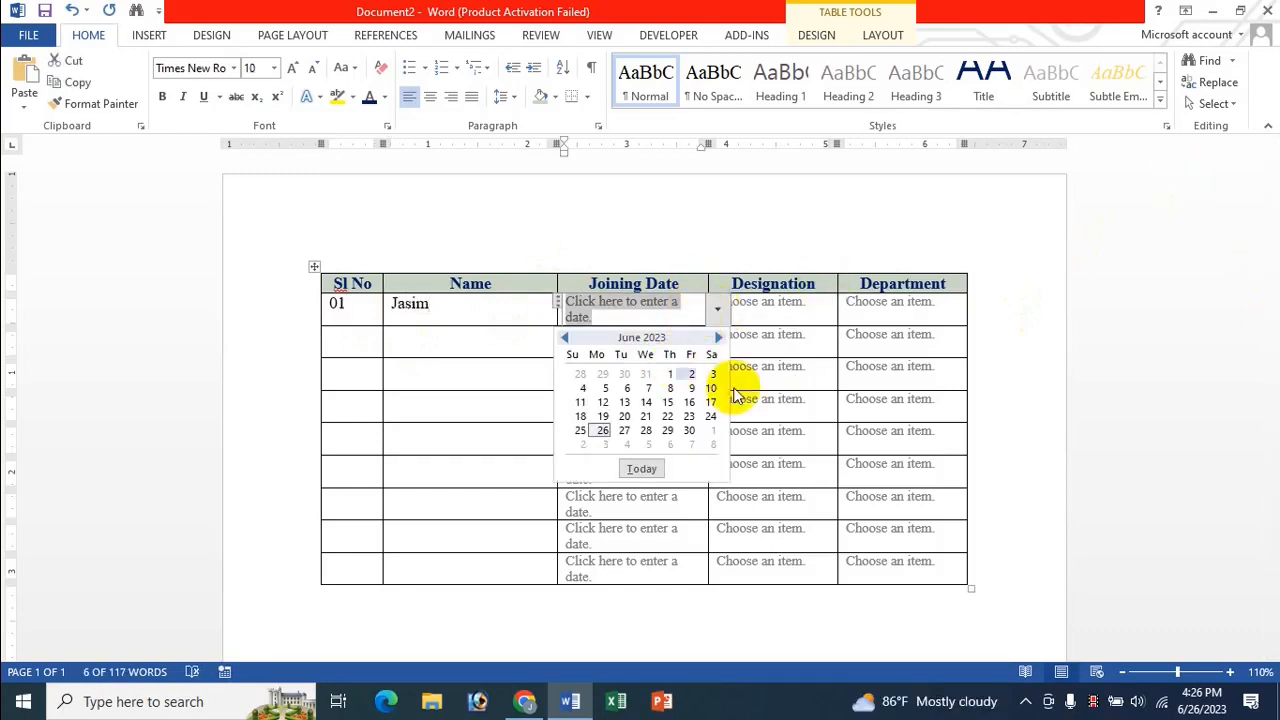
click(664, 408)
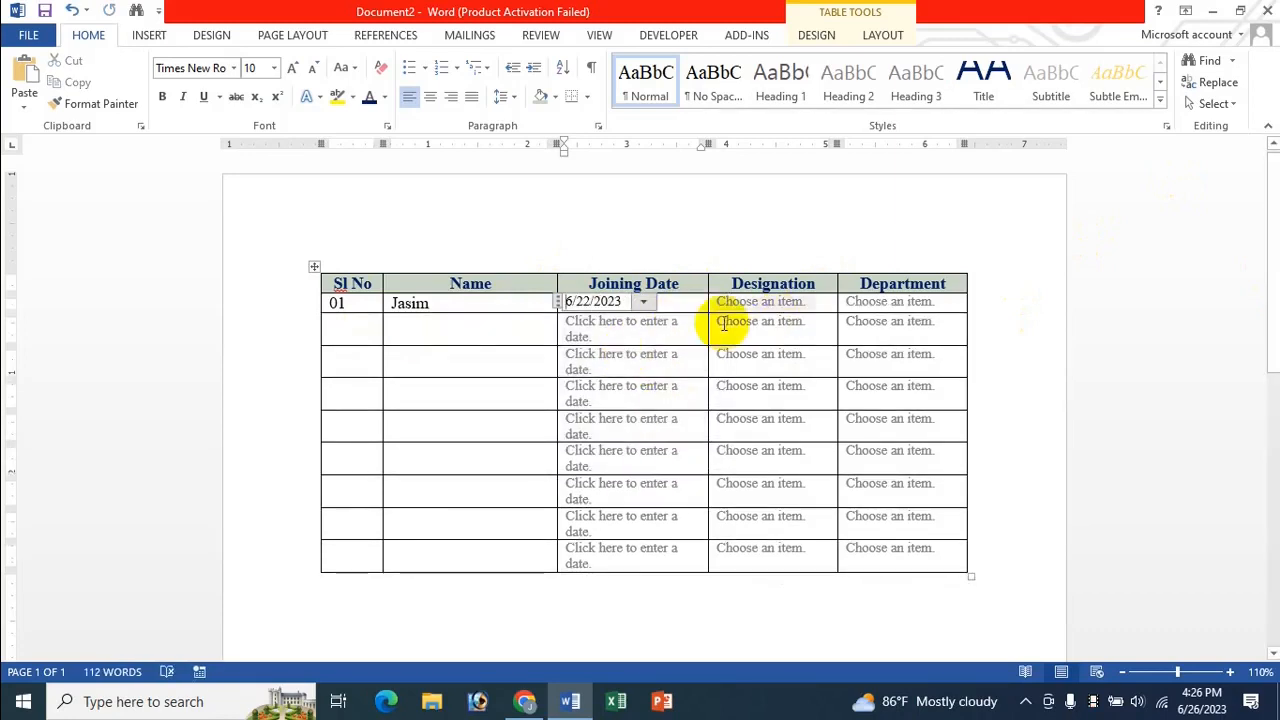
Step: Choose CEO as the designation and Admin as the department in the first staff row
click(812, 302)
click(822, 302)
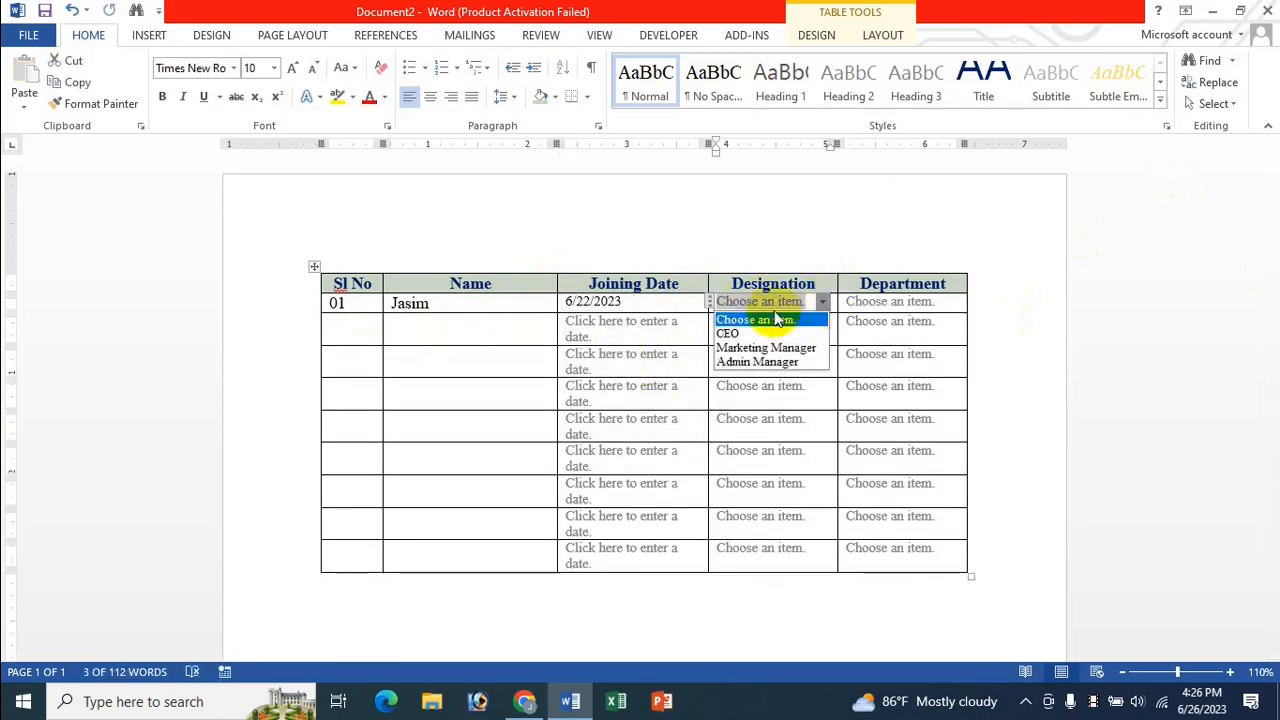
click(732, 334)
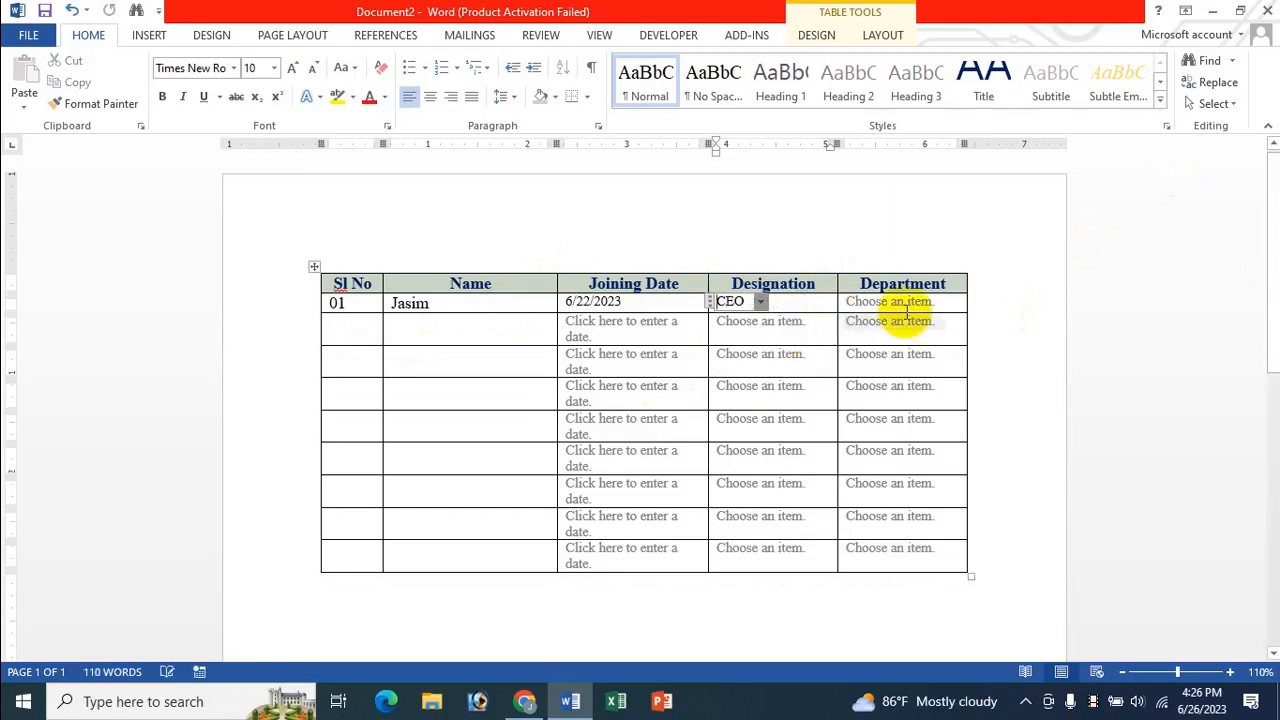
click(912, 305)
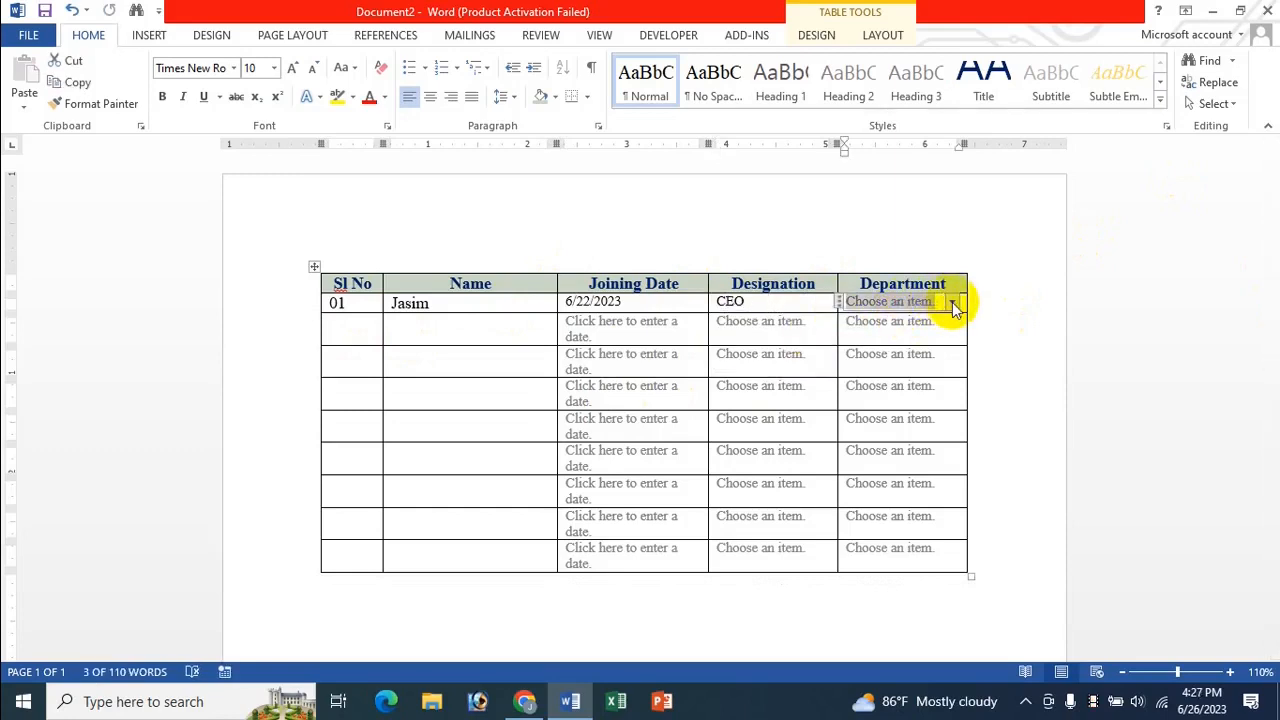
click(953, 301)
click(905, 327)
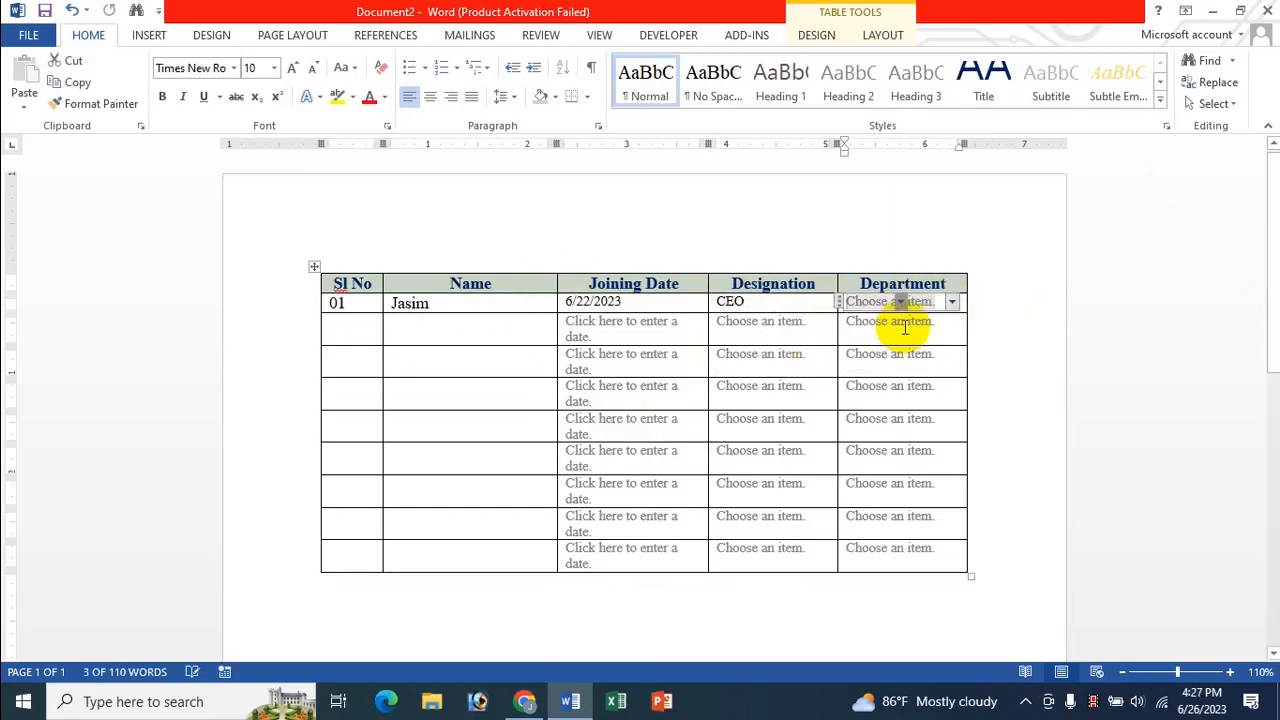
Step: Fill the second row with serial number 02, the staff member's full name and the joining date 6/24/2023
click(337, 332)
text(02)
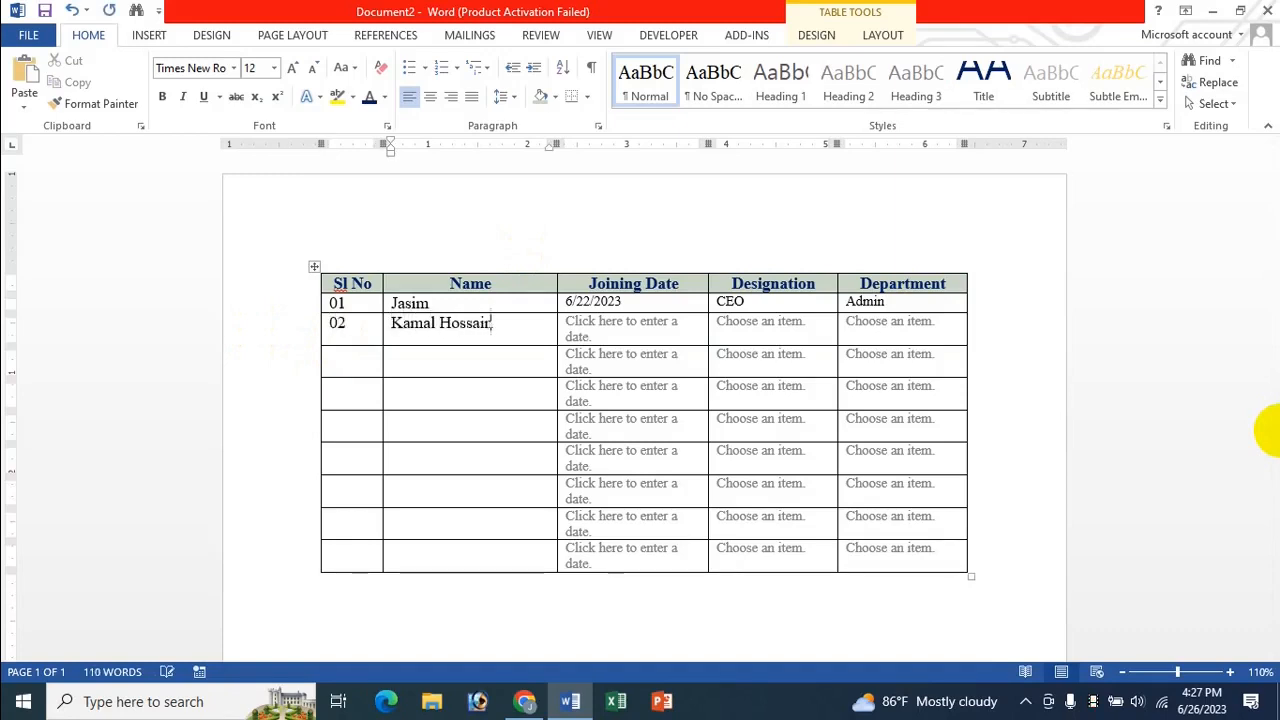
key(Tab)
click(716, 328)
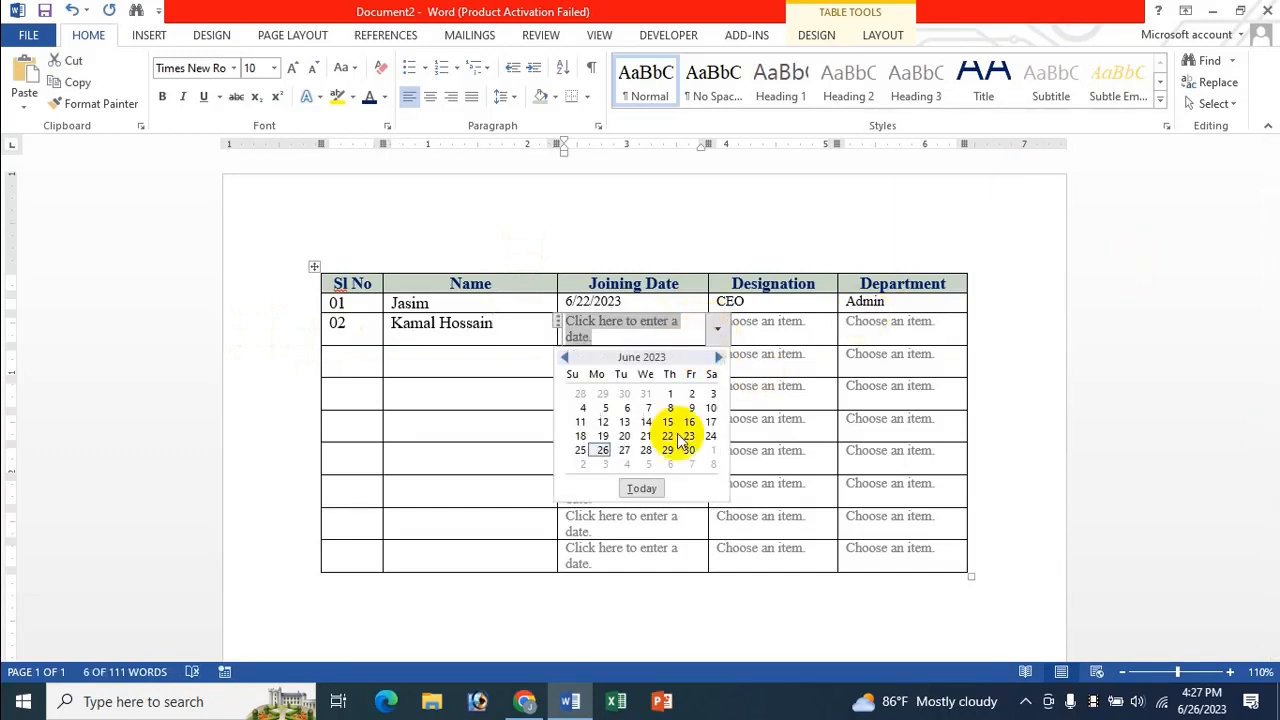
click(710, 436)
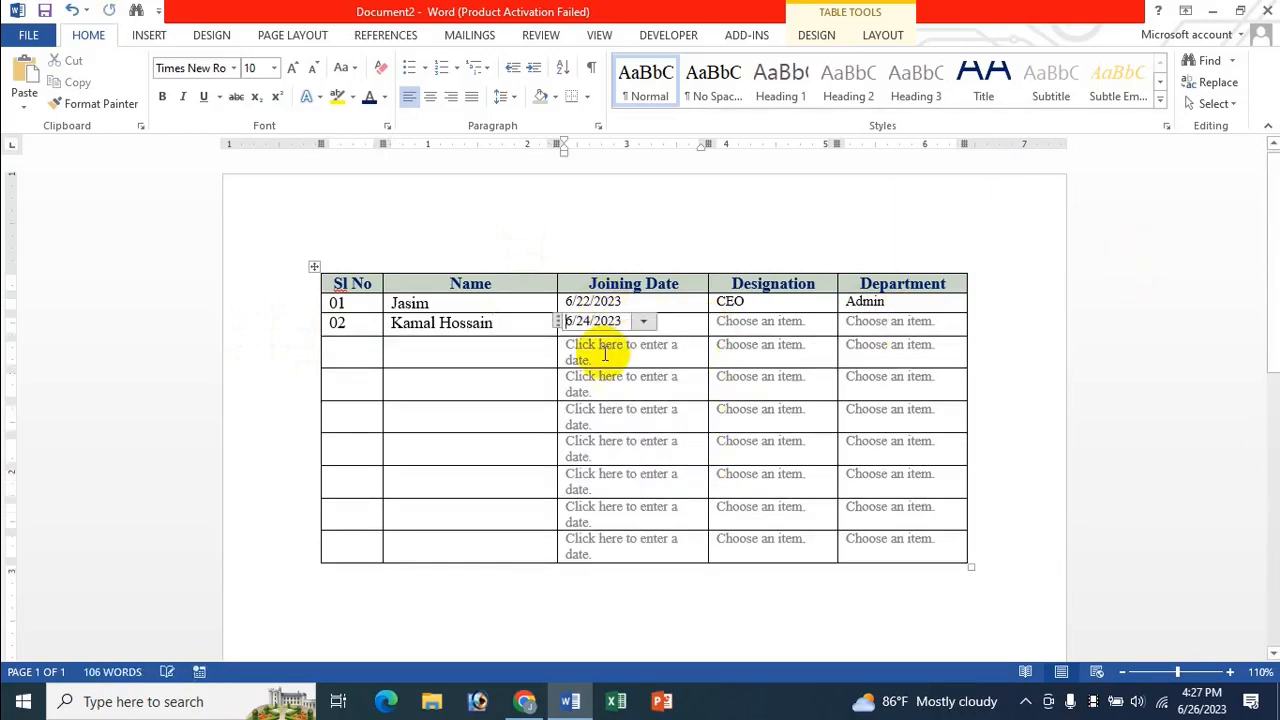
Step: Choose Marketing Manager as the designation and Accounts as the department in row 02
click(812, 327)
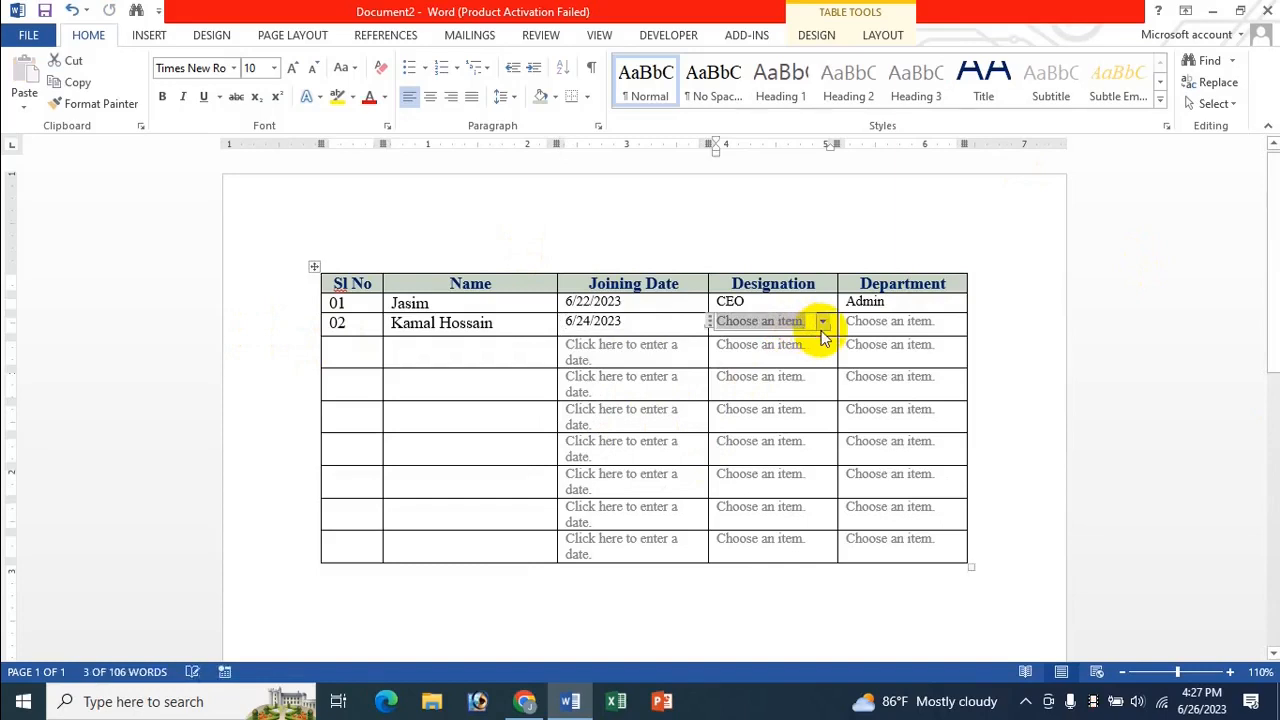
click(822, 321)
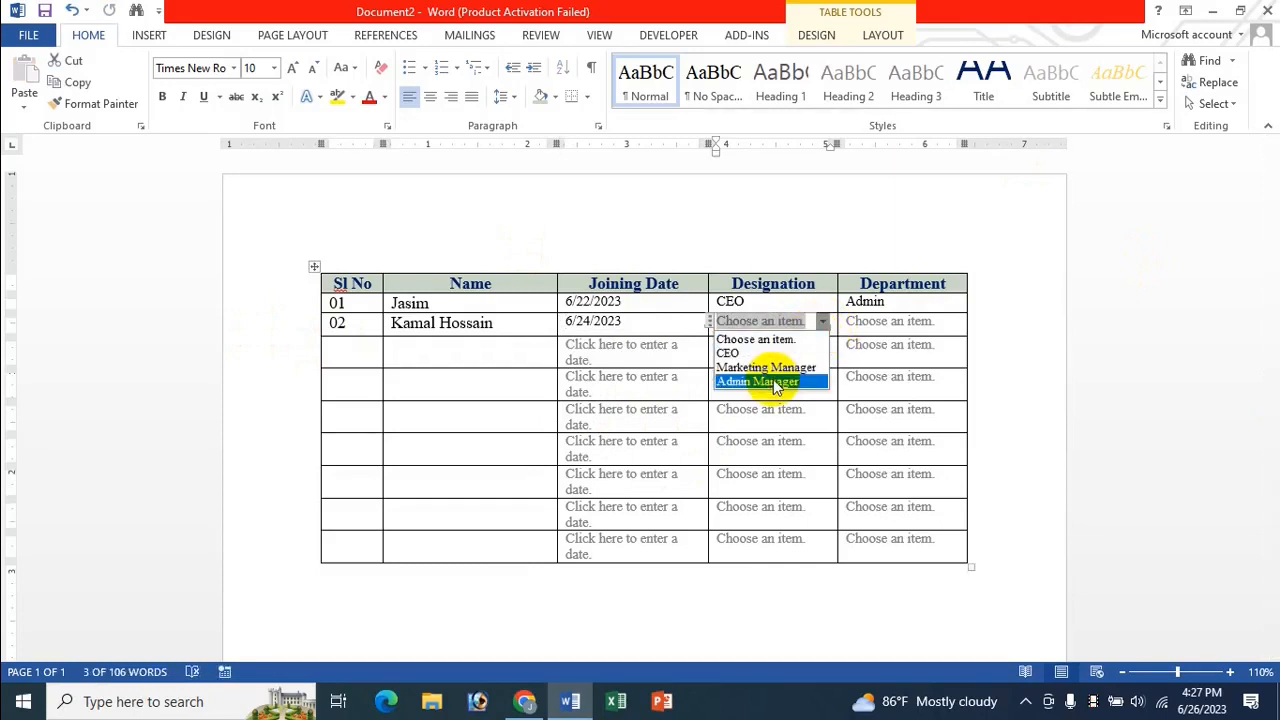
click(768, 368)
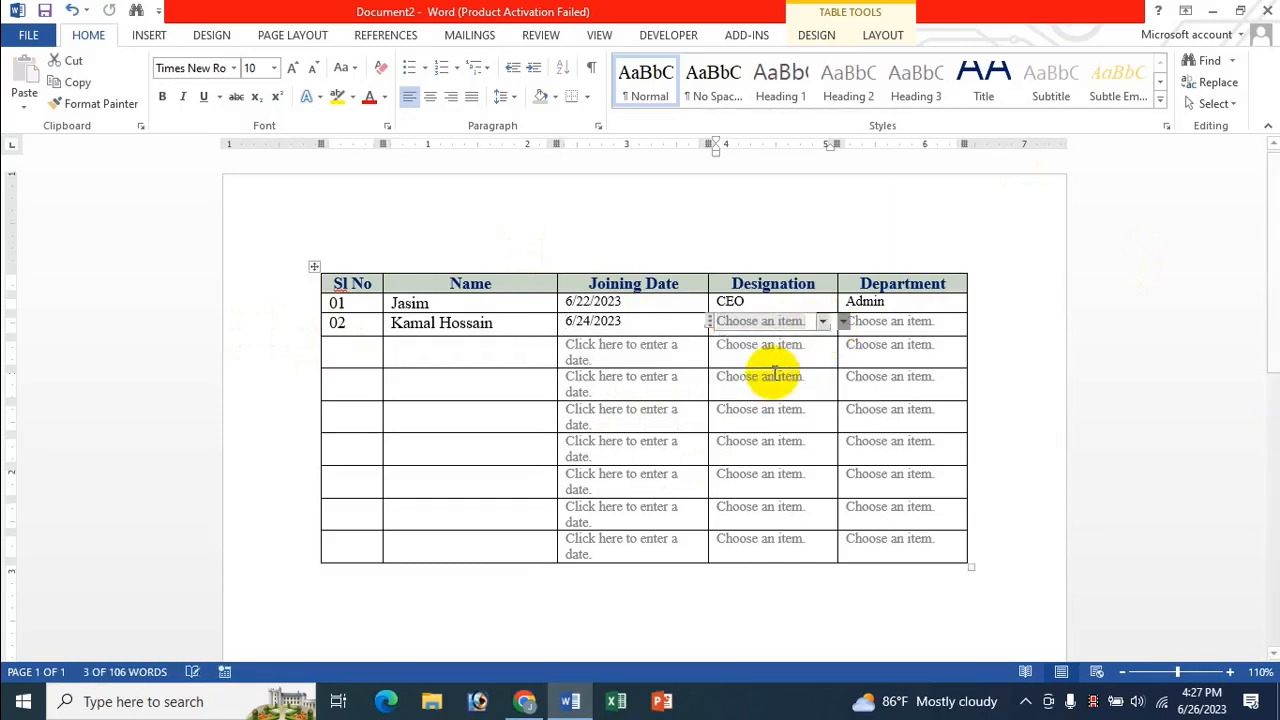
click(937, 321)
click(951, 321)
click(893, 383)
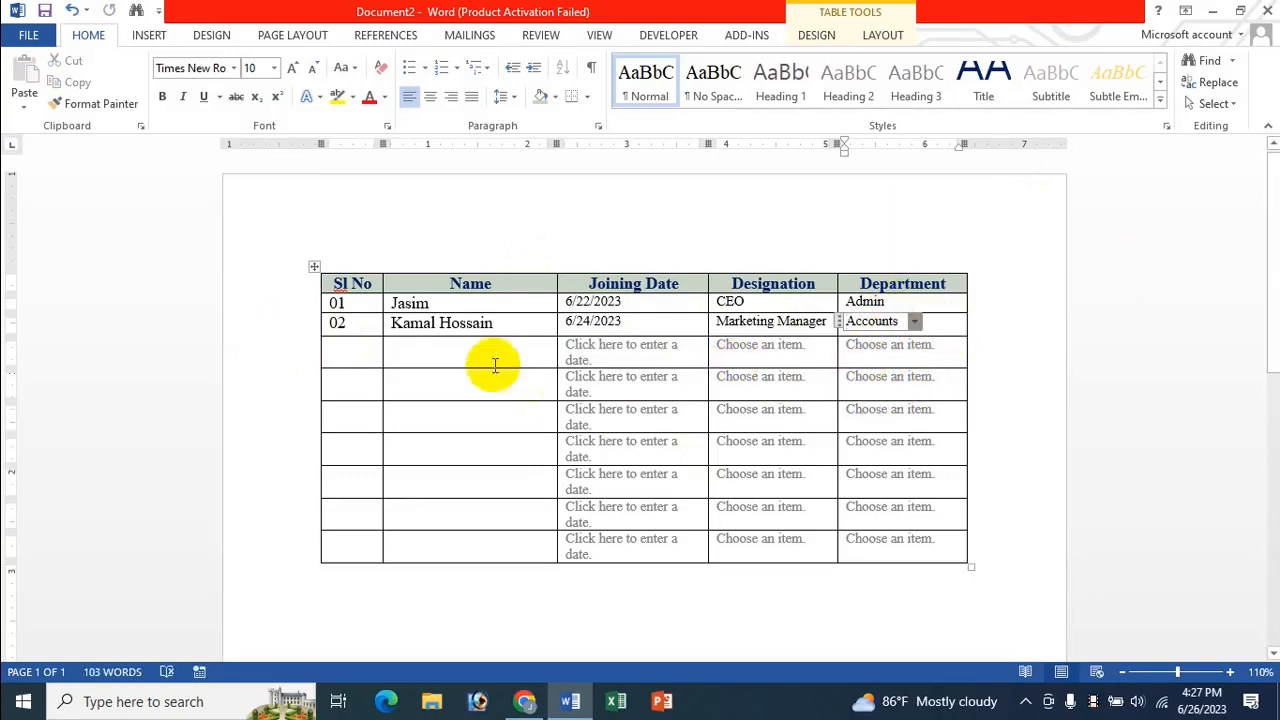
click(411, 364)
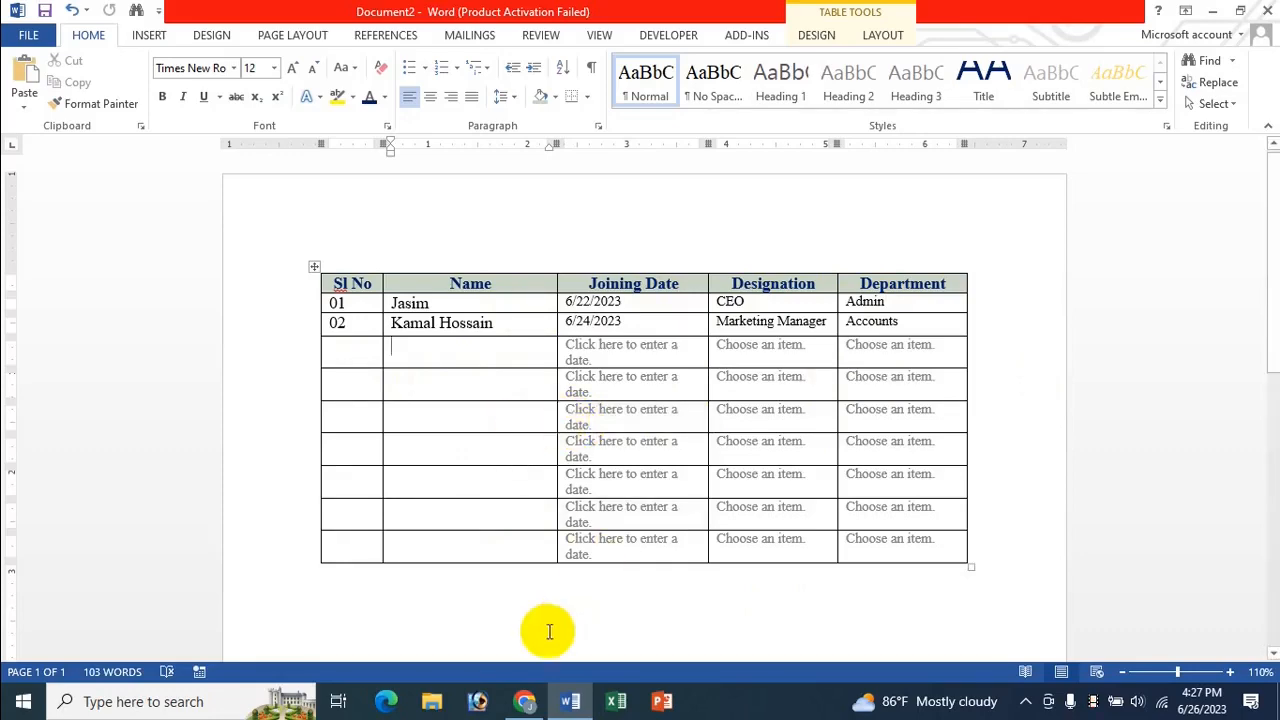
Step: Switch to Chrome to show the JK Update Technology channel's videos page on YouTube
click(524, 703)
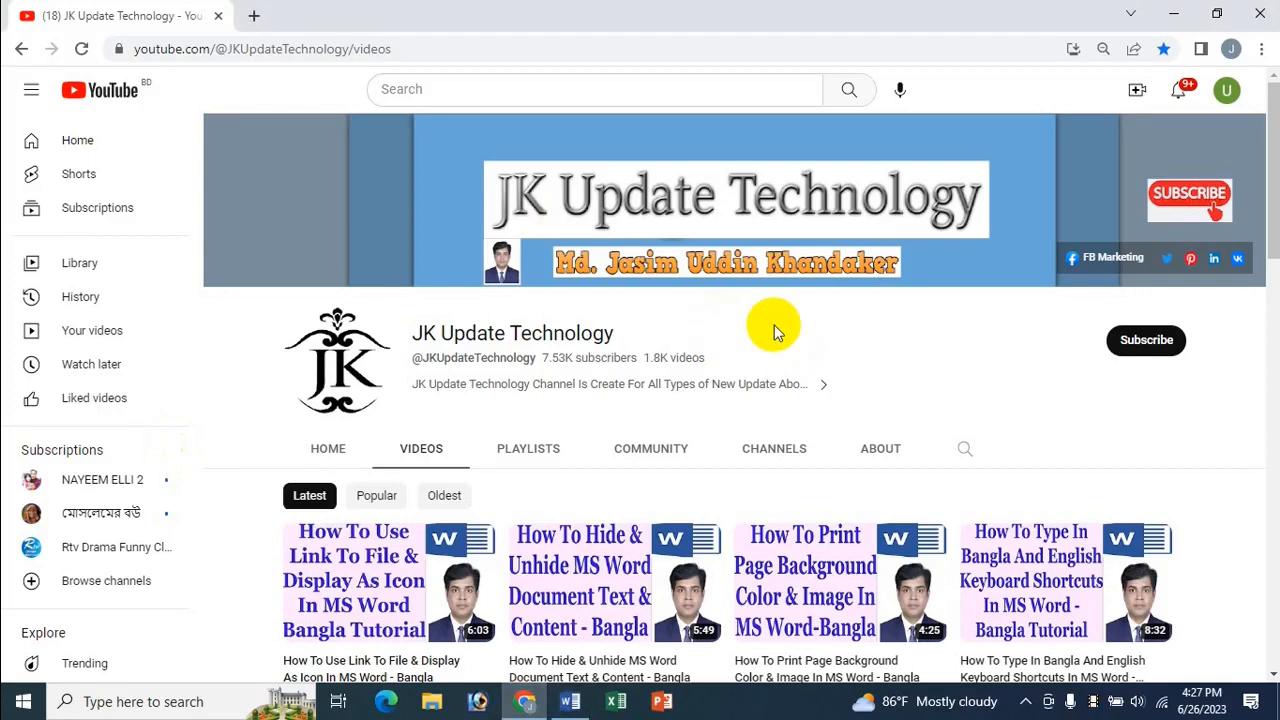